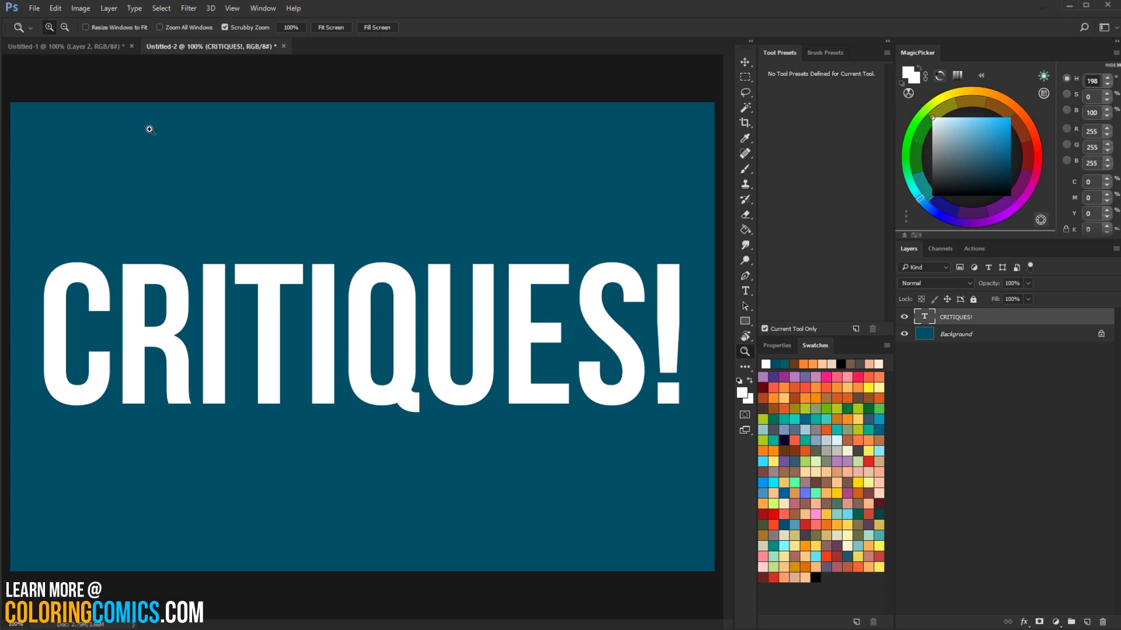
Switch to the Untitled-1 comic page and look over its panels up close
click(116, 46)
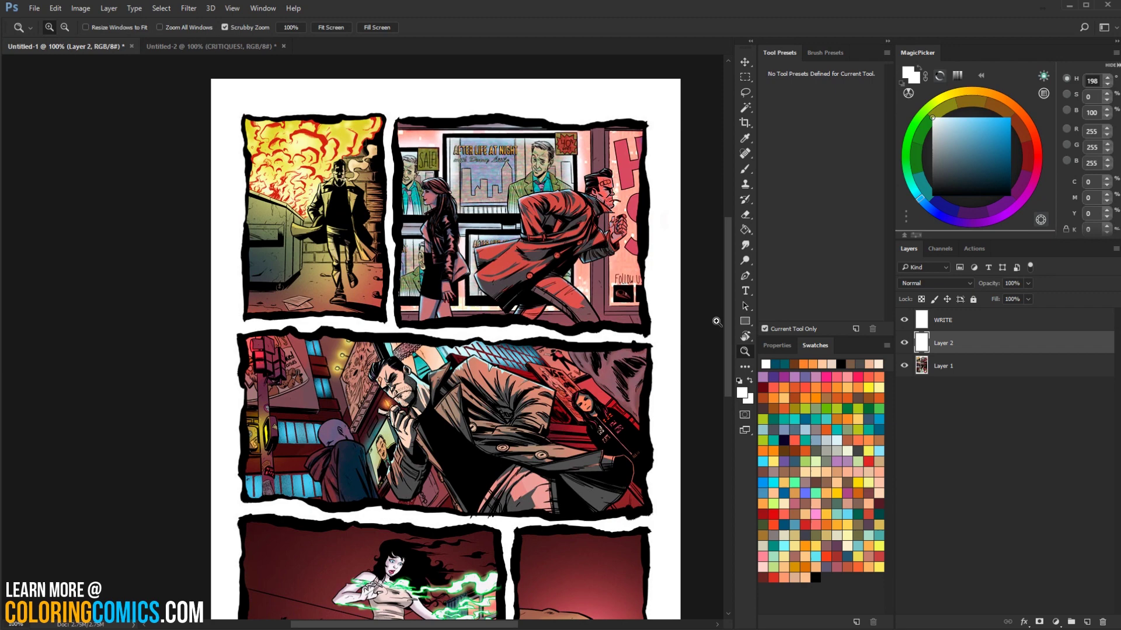
alt+click(584, 304)
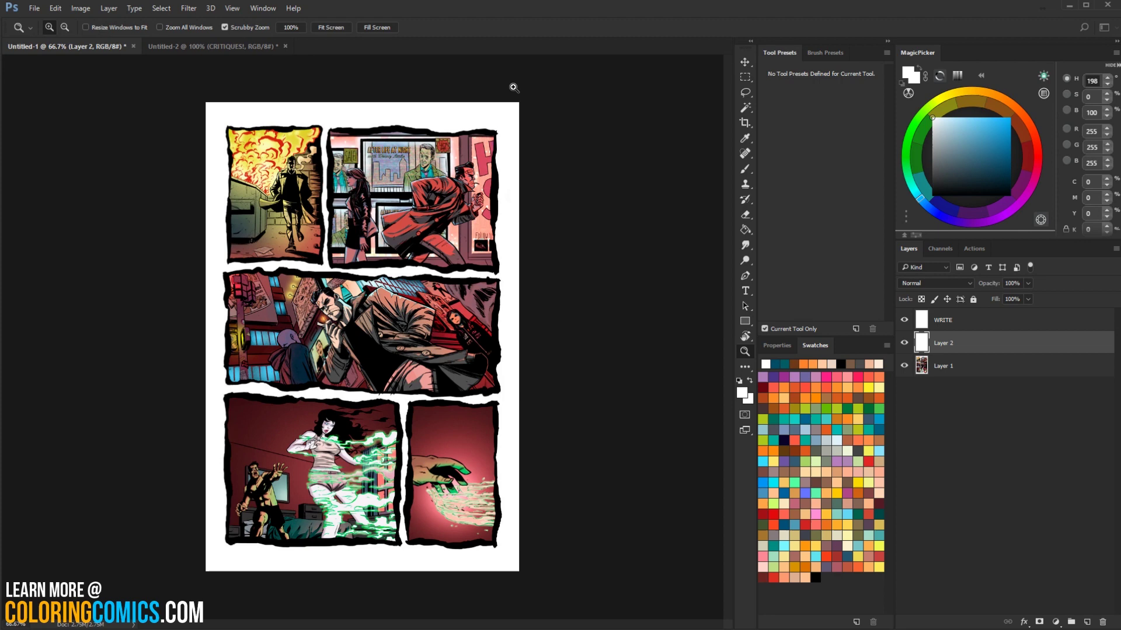
key(b)
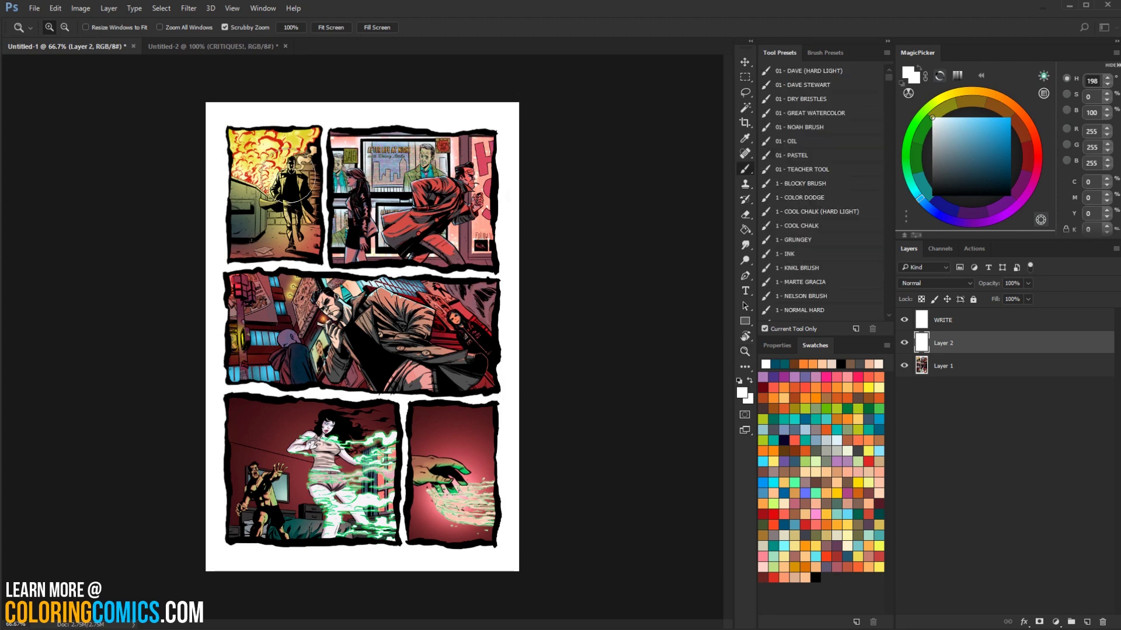
mouse_move(286, 140)
mouse_down()
mouse_move(274, 175)
mouse_move(282, 224)
mouse_up()
key(ctrl+z)
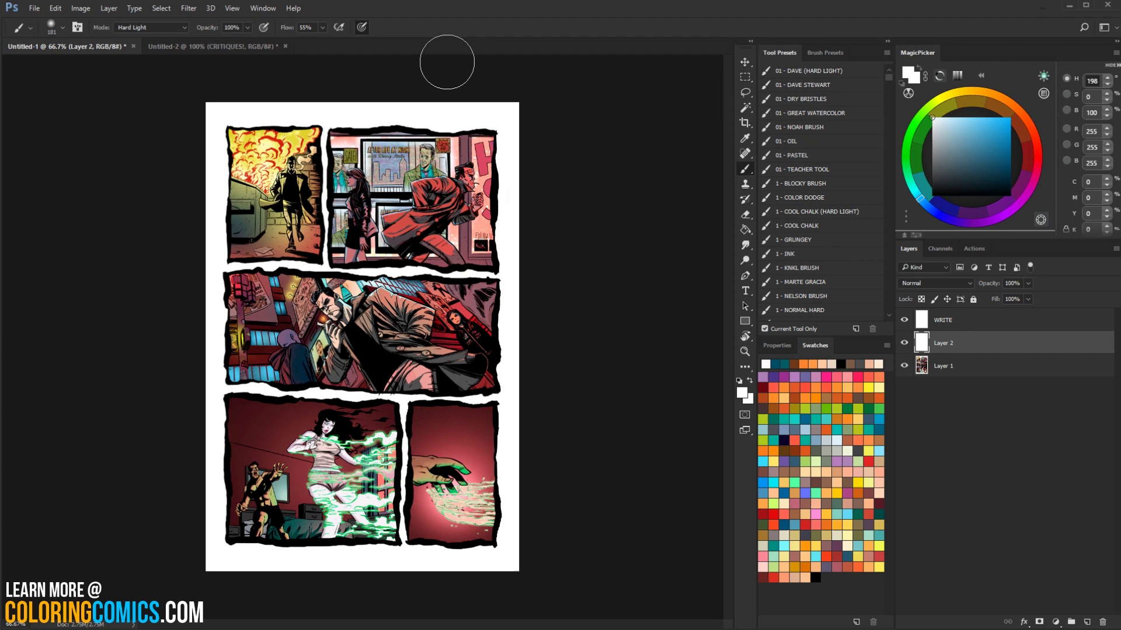
ctrl+click(368, 247)
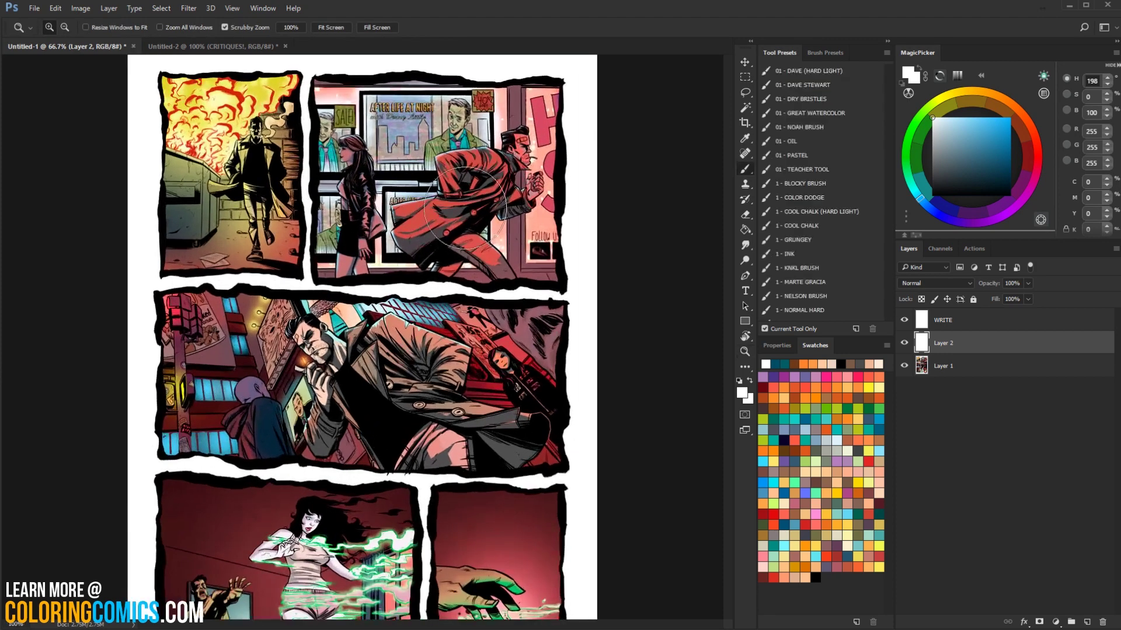
drag(370, 248, 450, 330)
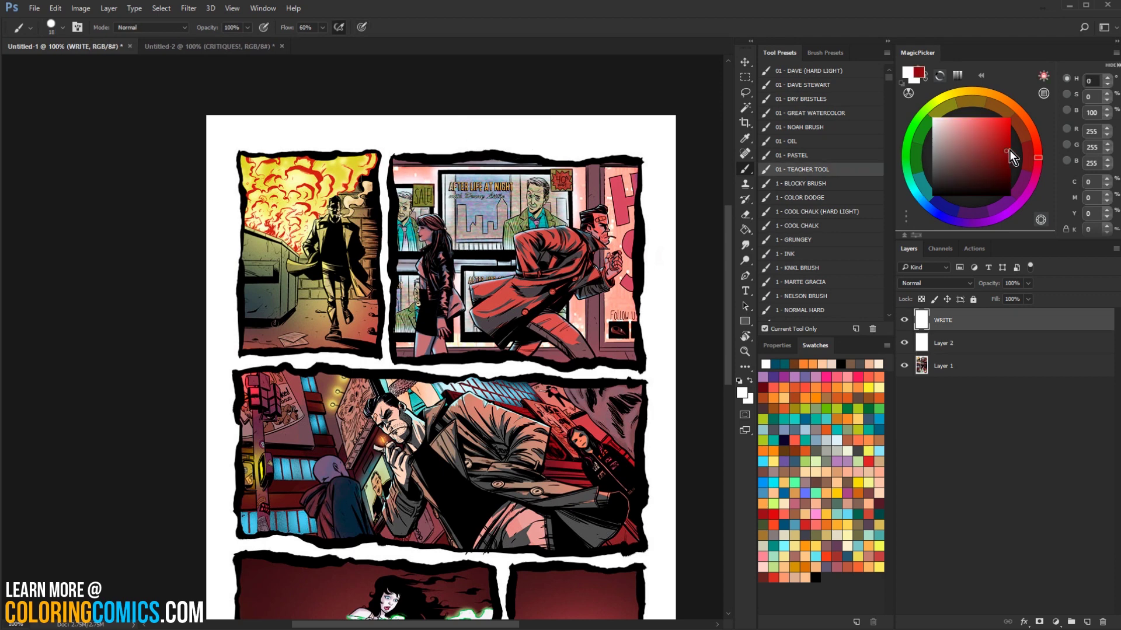
Outline the explosion panel, the two street panels and the bottom two panels in dark red on the WRITE layer, undoing each outline
click(1012, 146)
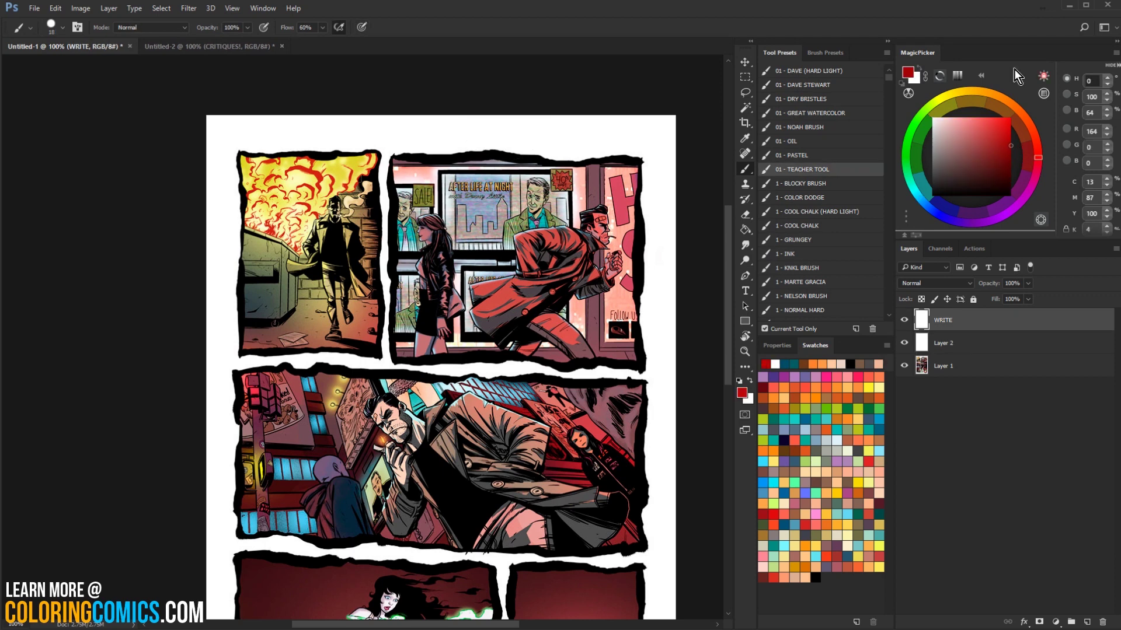
mouse_move(363, 153)
mouse_down()
mouse_move(292, 131)
mouse_move(379, 140)
mouse_up()
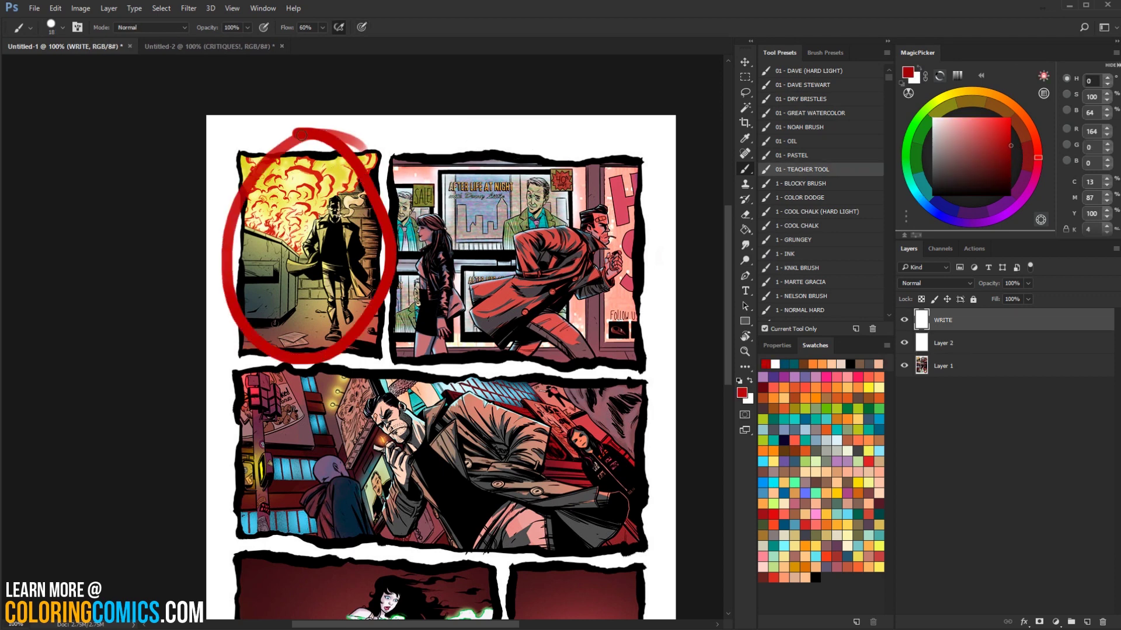
key(ctrl+z)
mouse_move(631, 177)
mouse_down()
mouse_move(642, 97)
mouse_move(426, 153)
mouse_move(270, 415)
mouse_move(639, 266)
mouse_move(636, 97)
mouse_up()
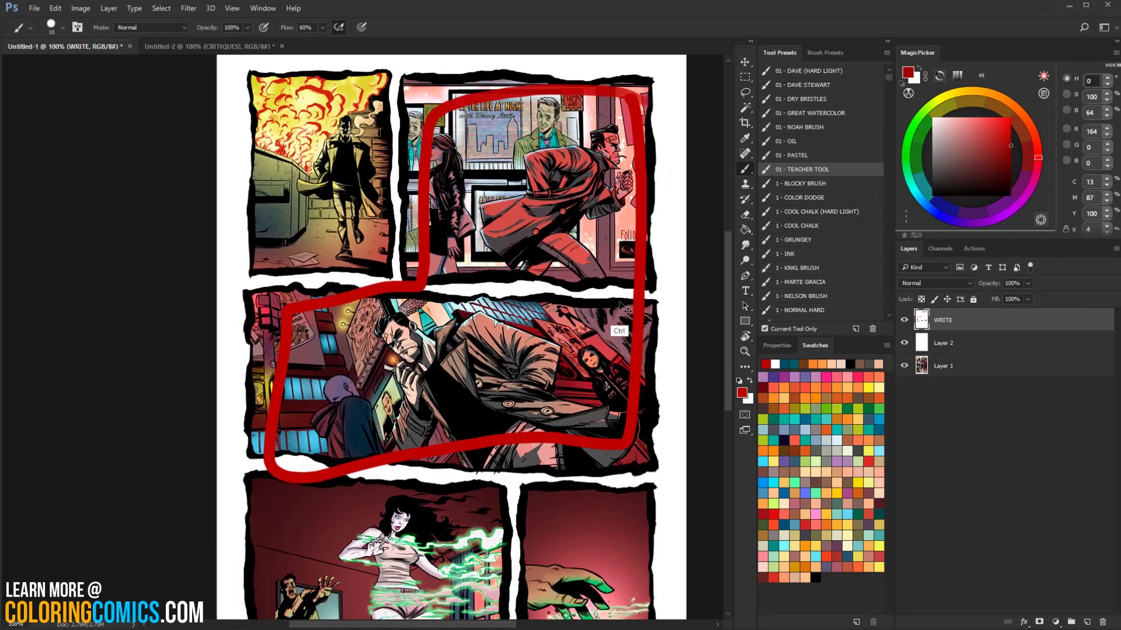
key(ctrl+z)
scroll(444, 327, down, 5)
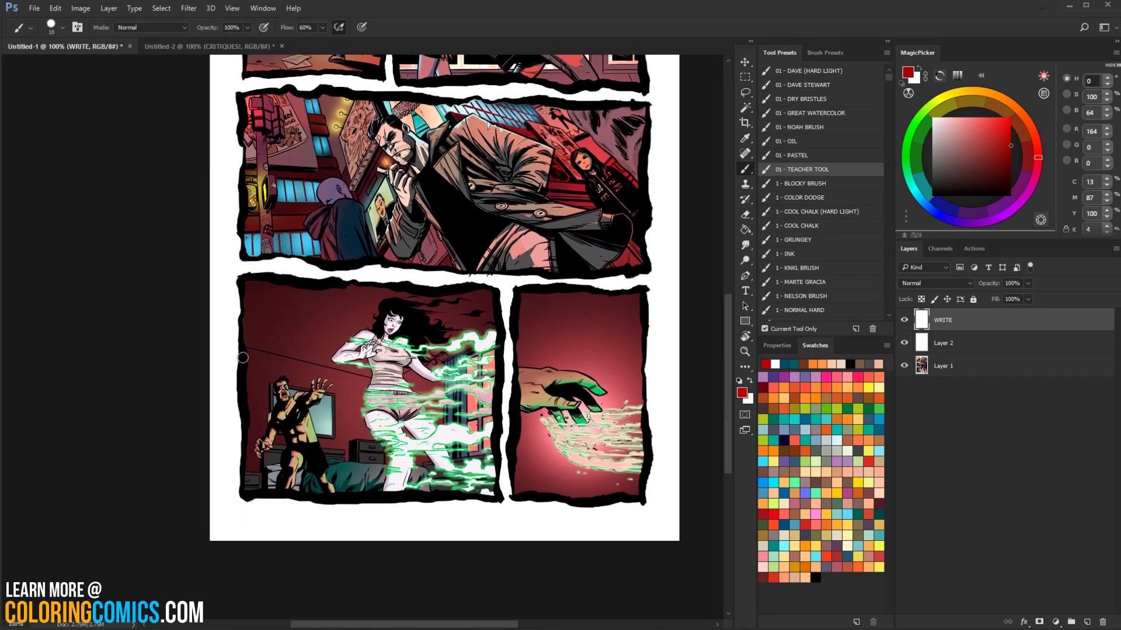
mouse_move(240, 355)
mouse_down()
mouse_move(499, 267)
mouse_move(649, 500)
mouse_move(260, 528)
mouse_move(240, 356)
mouse_up()
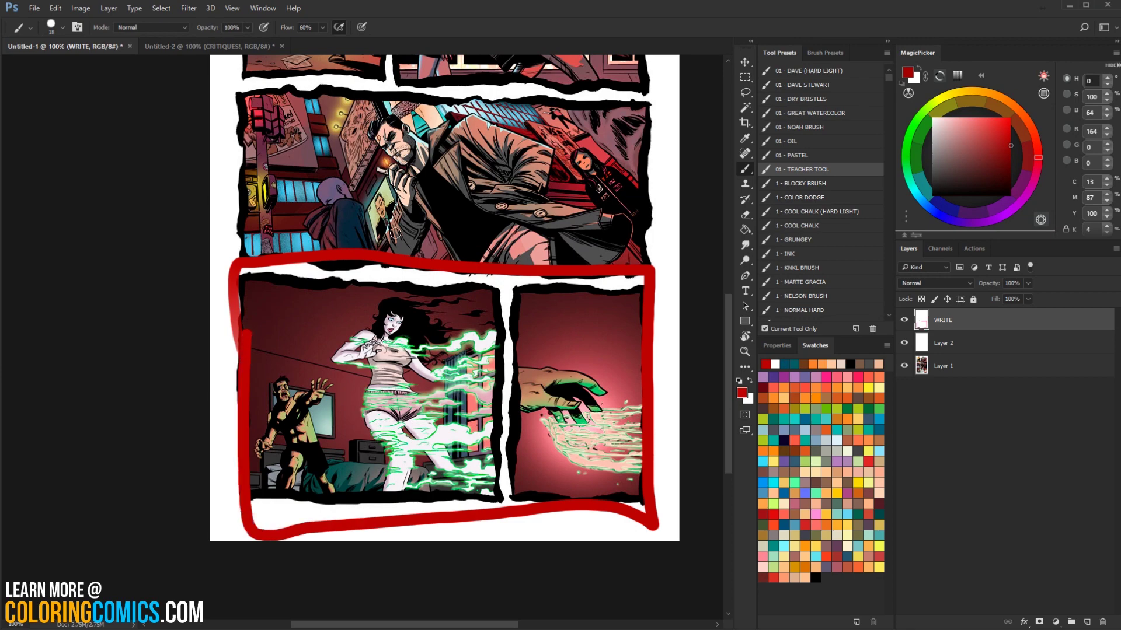
key(ctrl+z)
scroll(610, 115, up, 3)
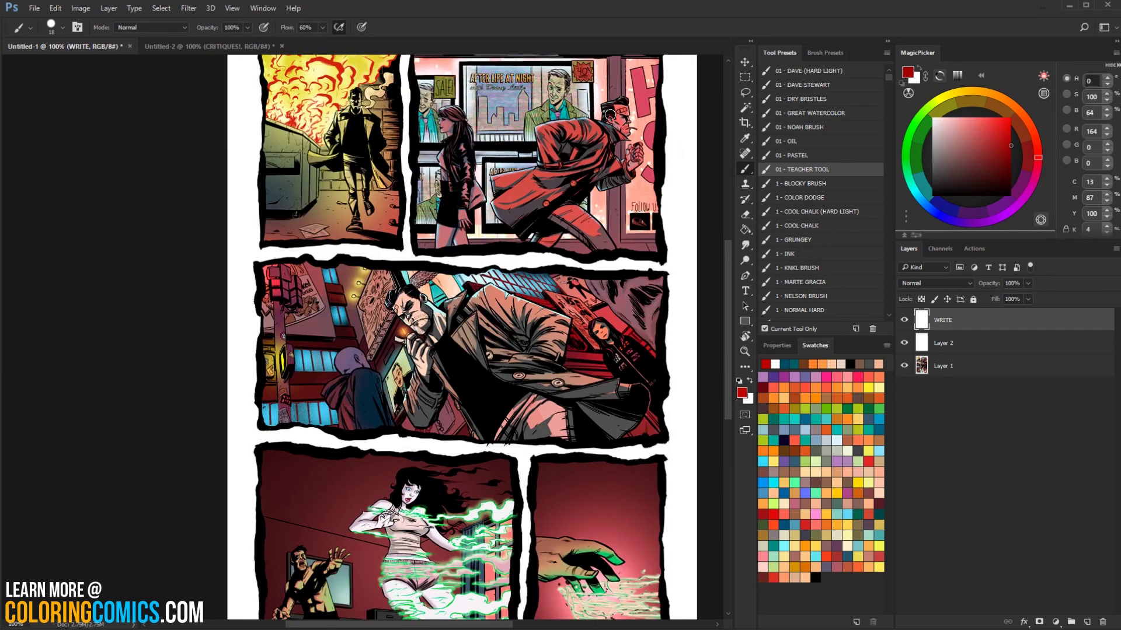
drag(610, 115, 623, 235)
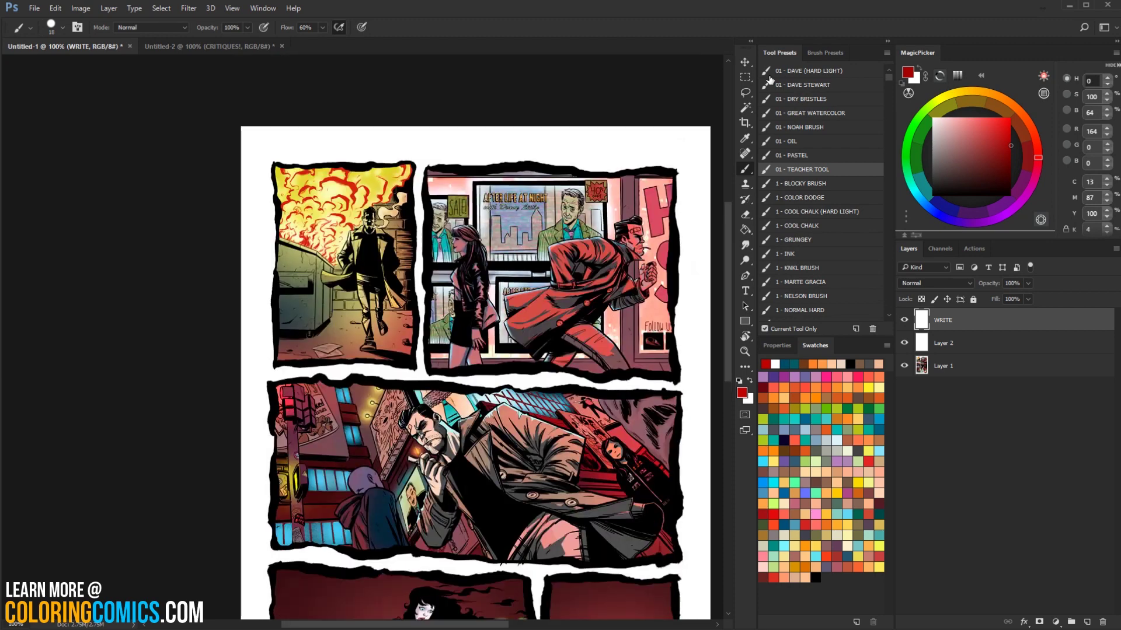
Select a rectangle around the explosion panel and fill it on Layer 2 with orange (H 25, S 86, B 85)
key(m)
drag(422, 147, 256, 371)
click(958, 343)
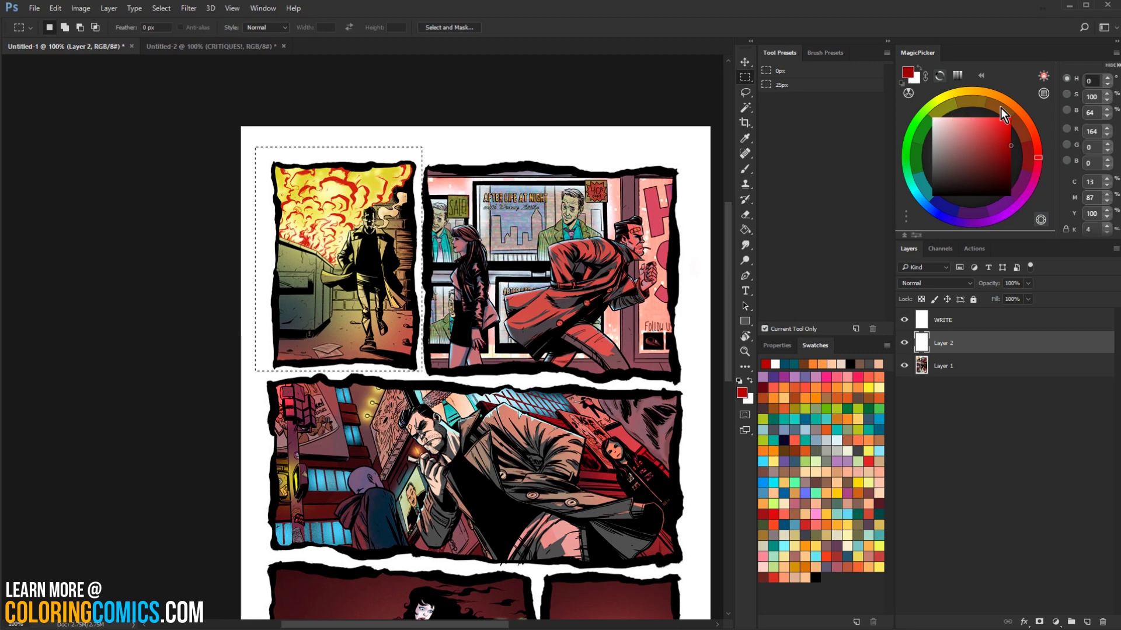
click(1014, 108)
click(1001, 129)
key(g)
key(alt+BackSpace)
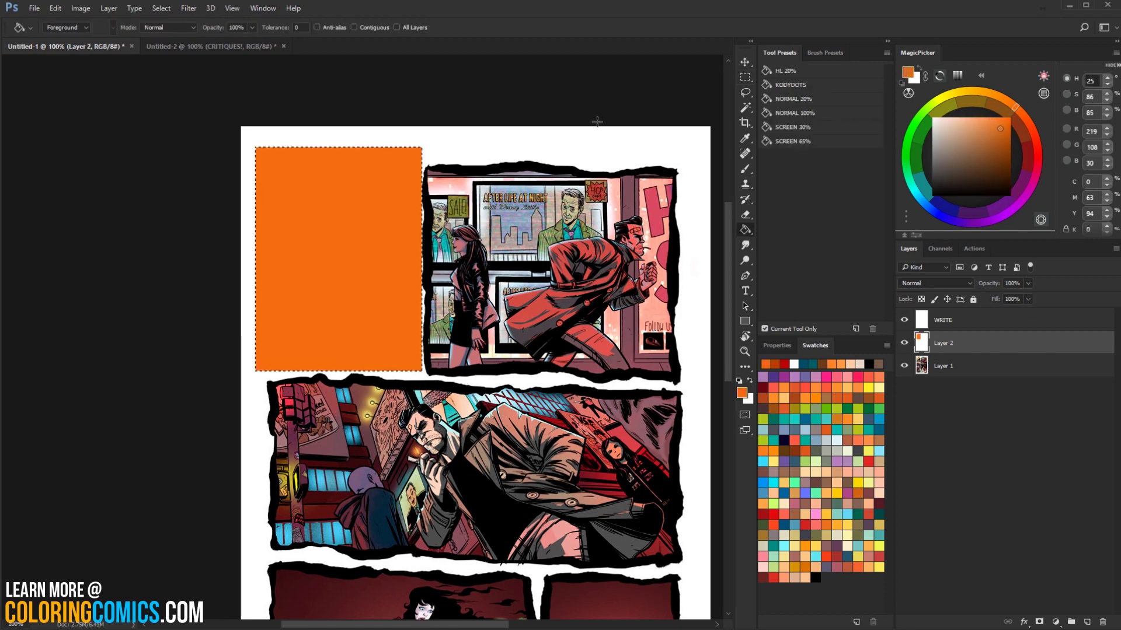
Set Layer 2 to the Color blend mode at 74% opacity and clear the selection
key(l)
click(934, 283)
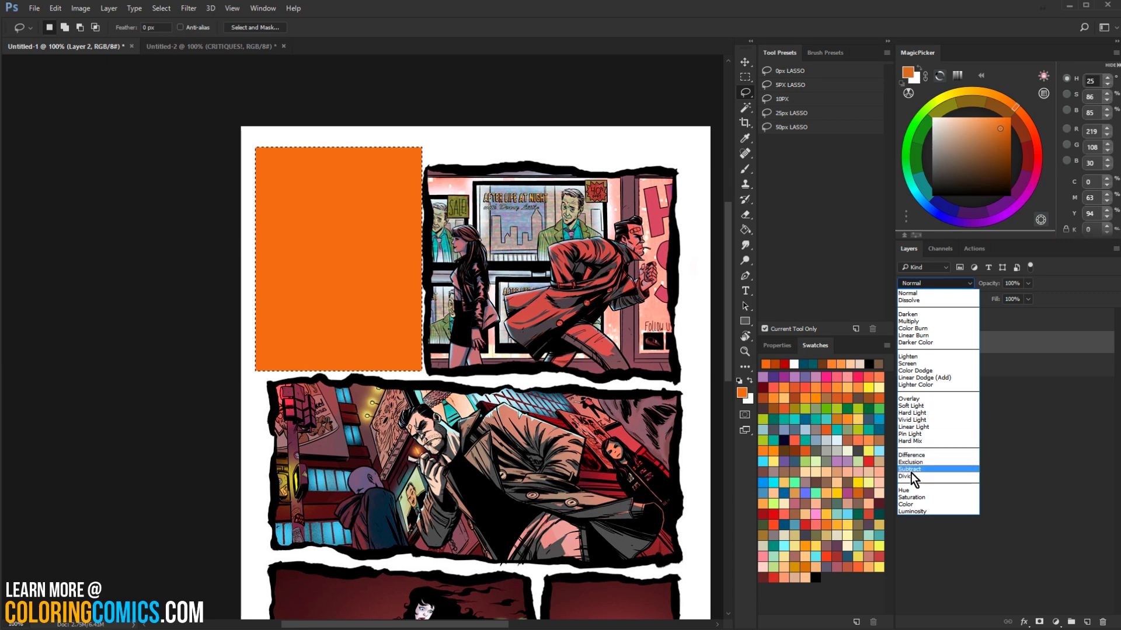
click(907, 505)
key(ctrl+d)
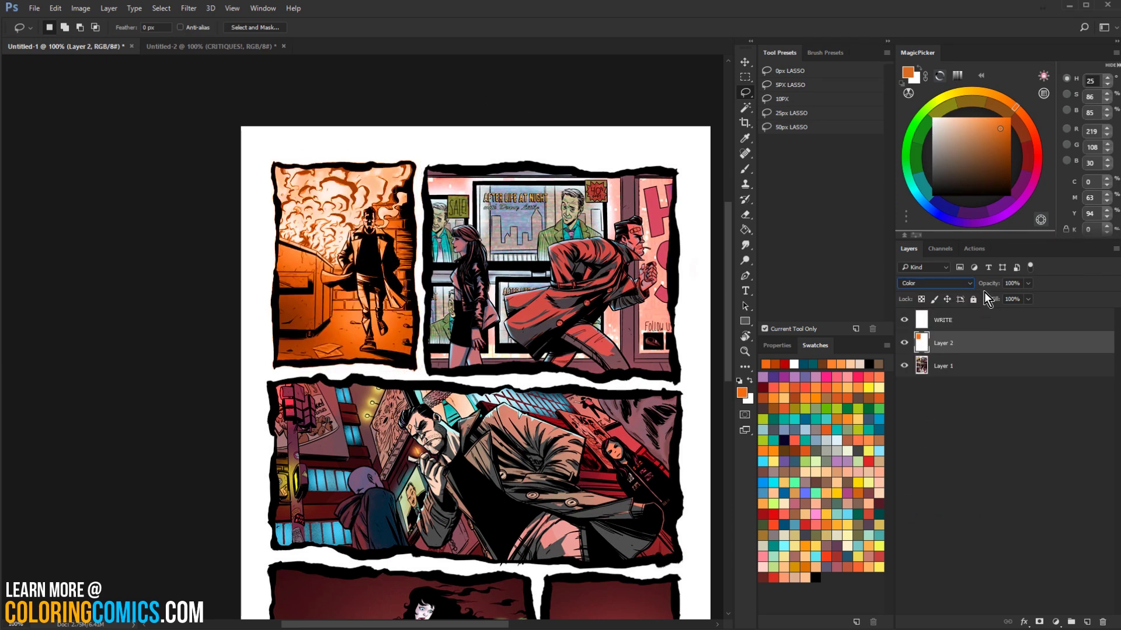
click(1027, 299)
drag(1016, 299, 1014, 299)
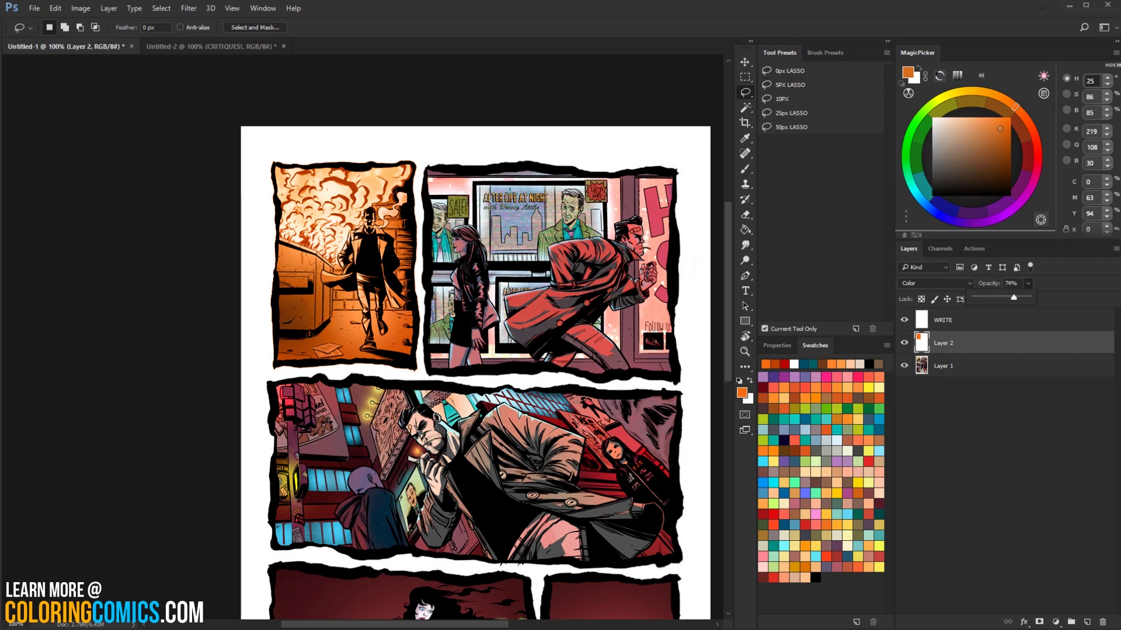
click(379, 133)
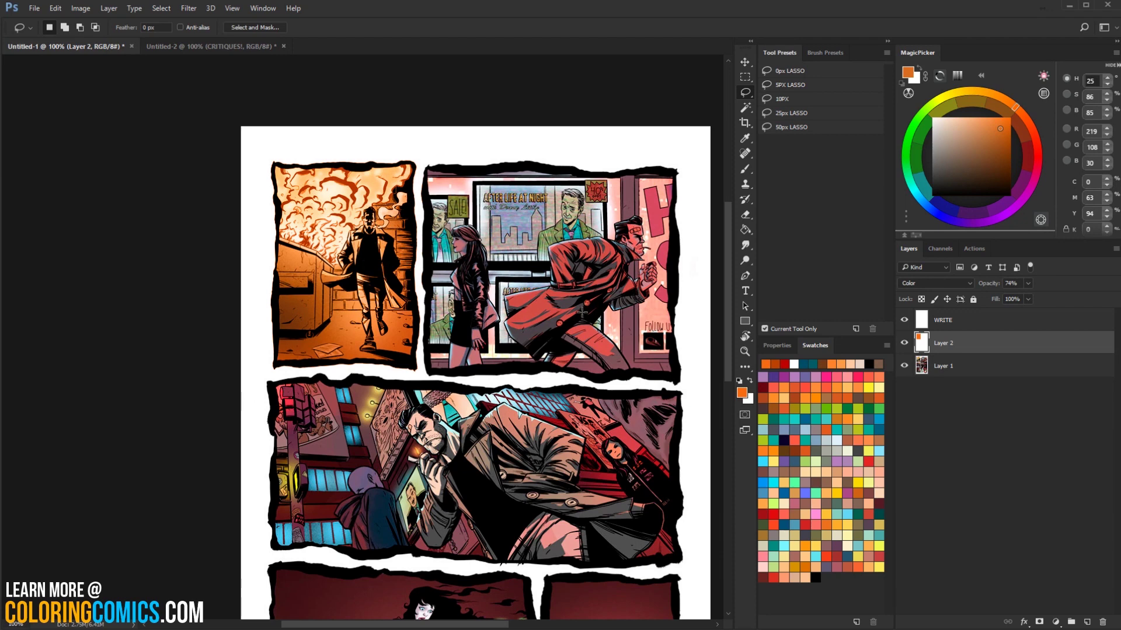
Select a rectangle enclosing the bottom two panels, the bedroom scene and the hand close-up
scroll(490, 329, down, 5)
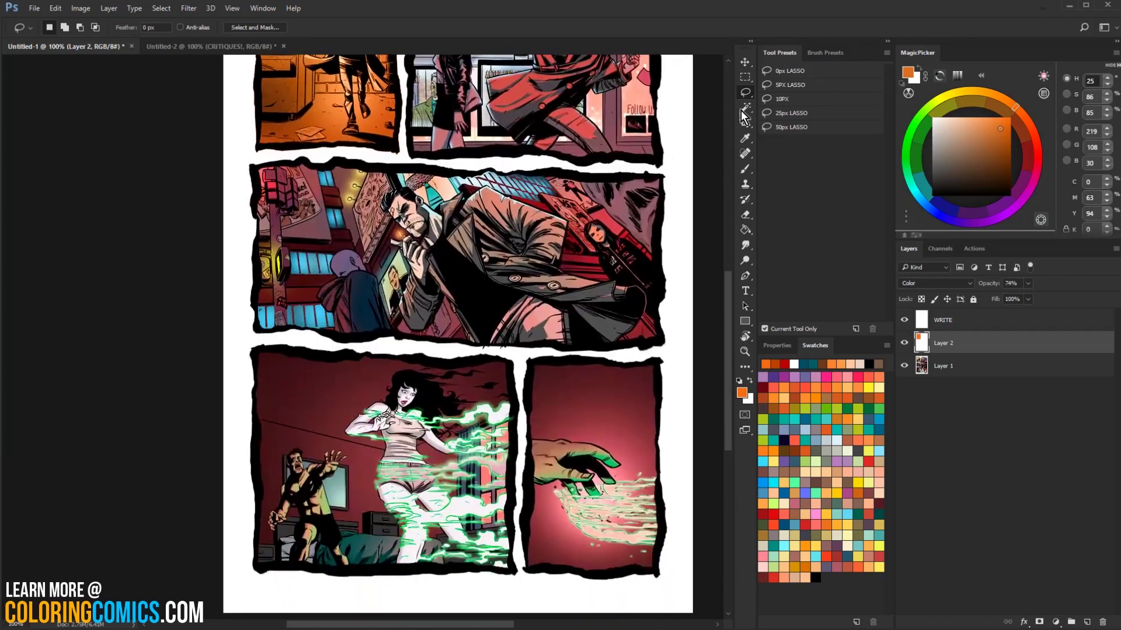
click(744, 77)
ctrl+click(483, 385)
drag(502, 388, 540, 201)
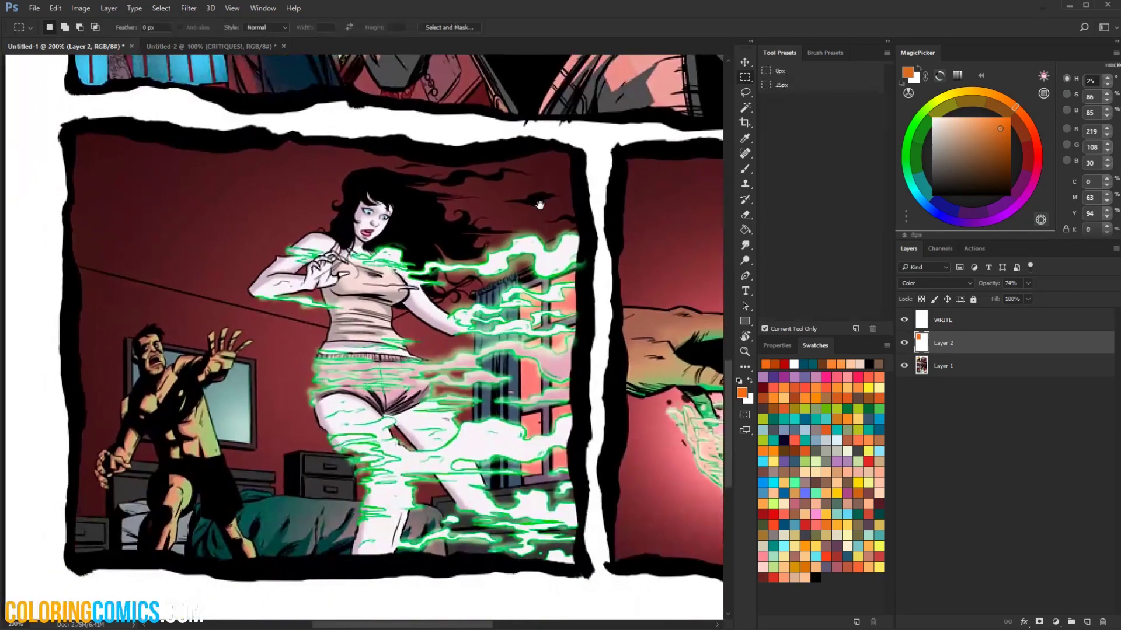
scroll(526, 424, right, 5)
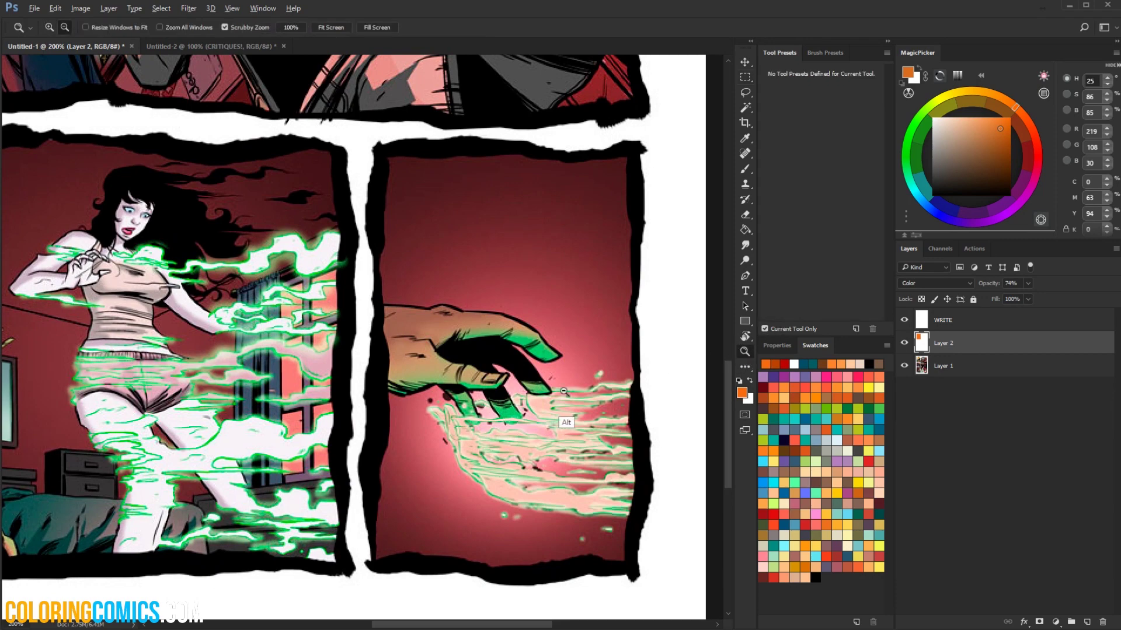
alt+click(562, 386)
drag(563, 387, 611, 390)
drag(235, 259, 698, 511)
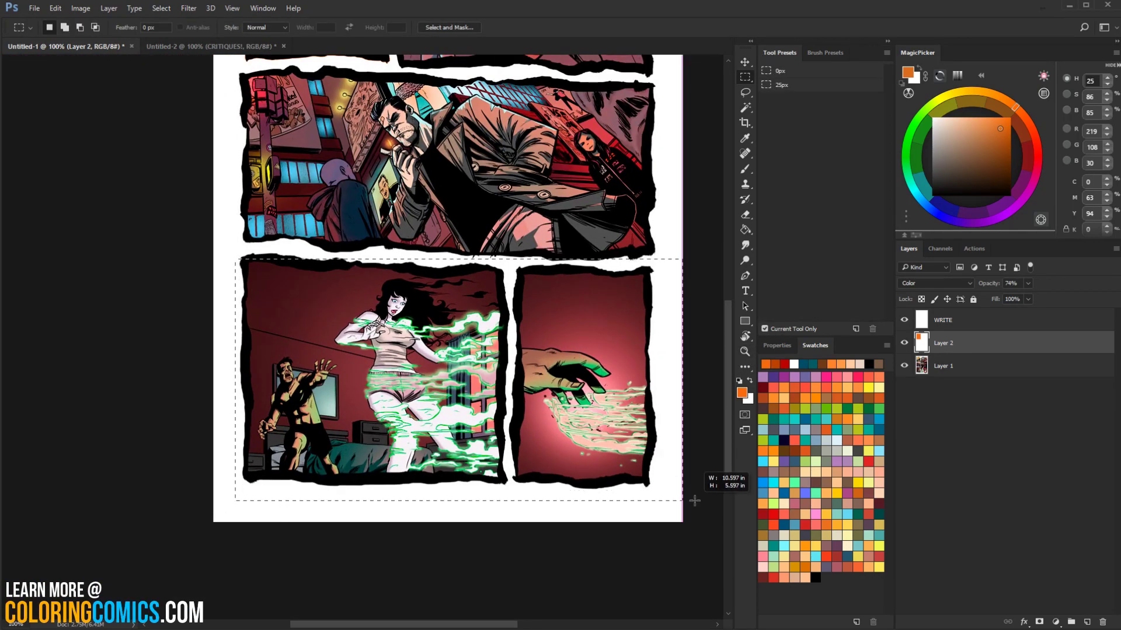
Fill the selected bottom panels on Layer 2 with muted teal (H 178, S 28, B 54) and deselect
key(alt+bracketleft)
key(w)
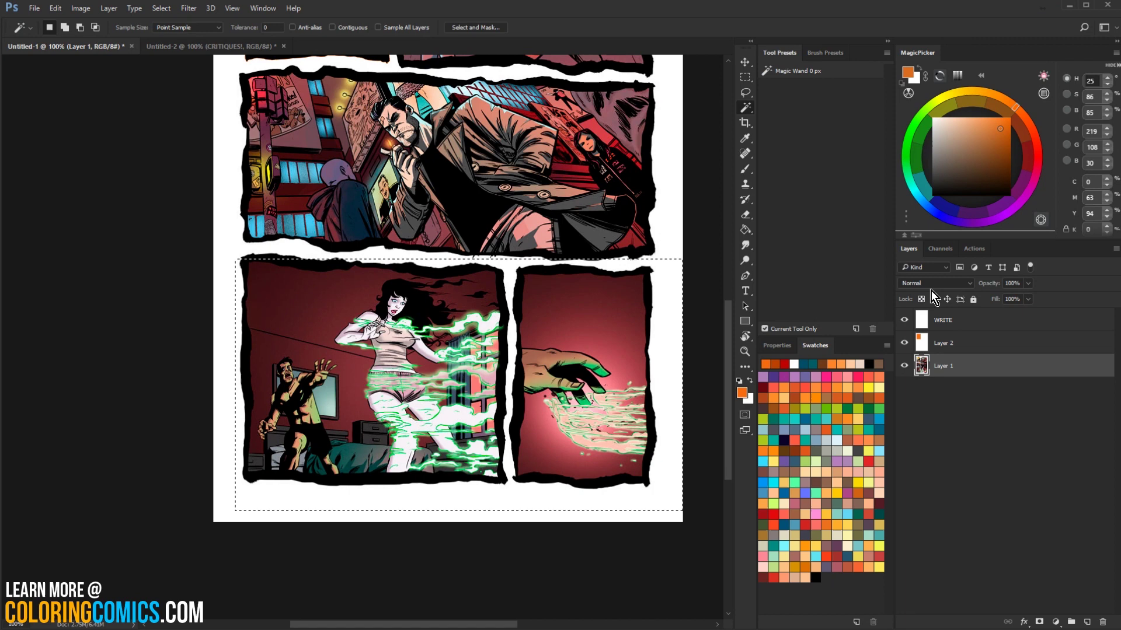
key(alt+bracketright)
click(908, 164)
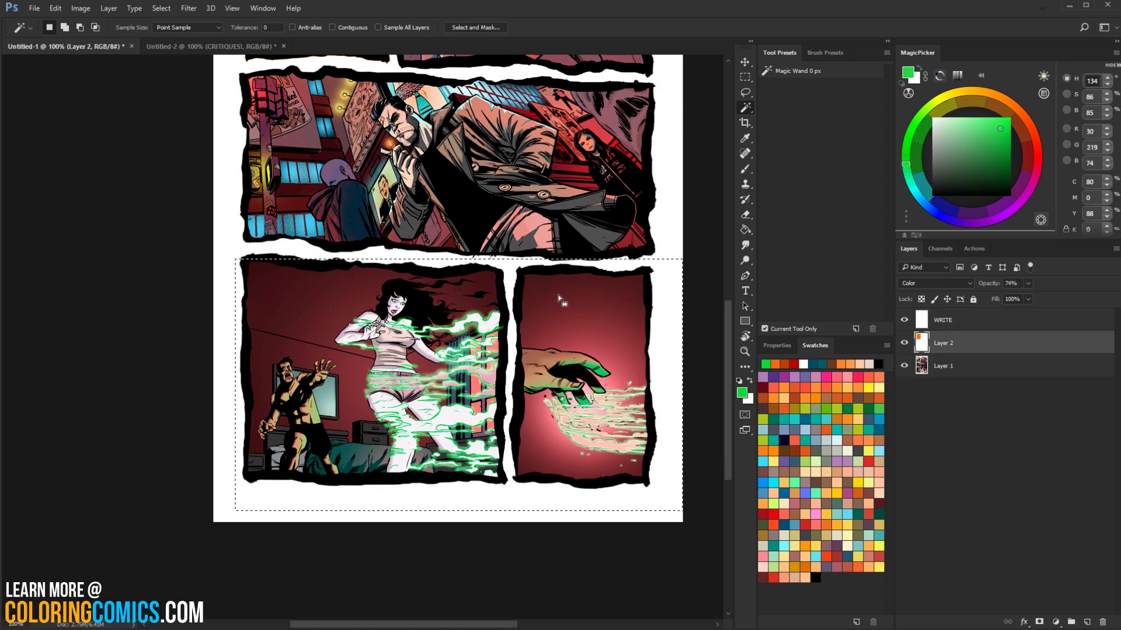
click(955, 153)
click(914, 187)
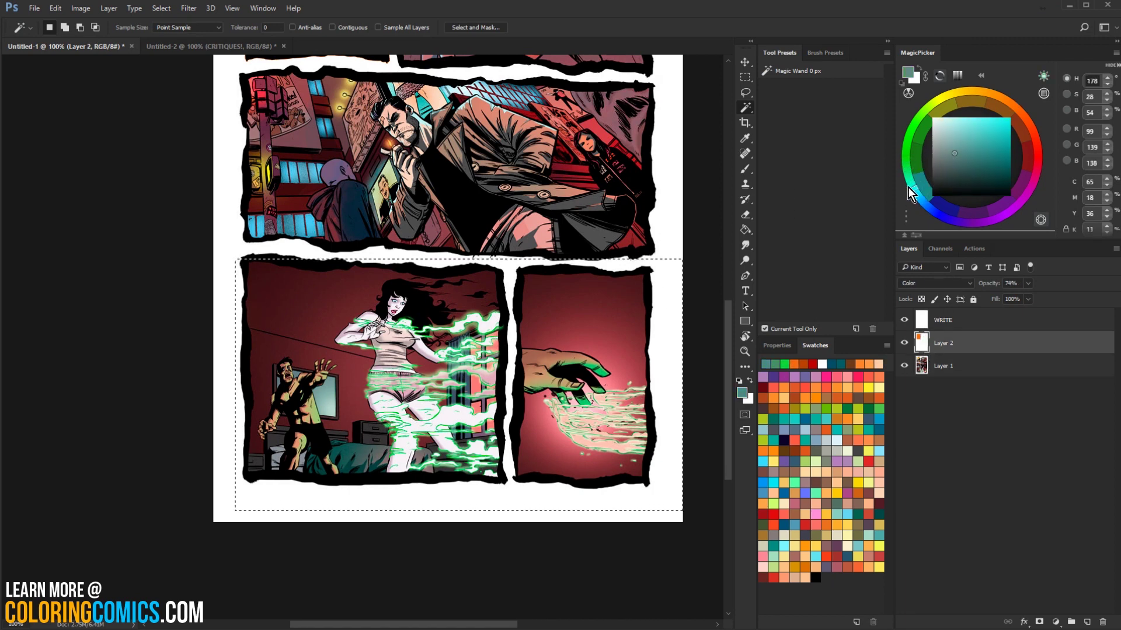
key(g)
click(674, 340)
key(l)
key(ctrl+d)
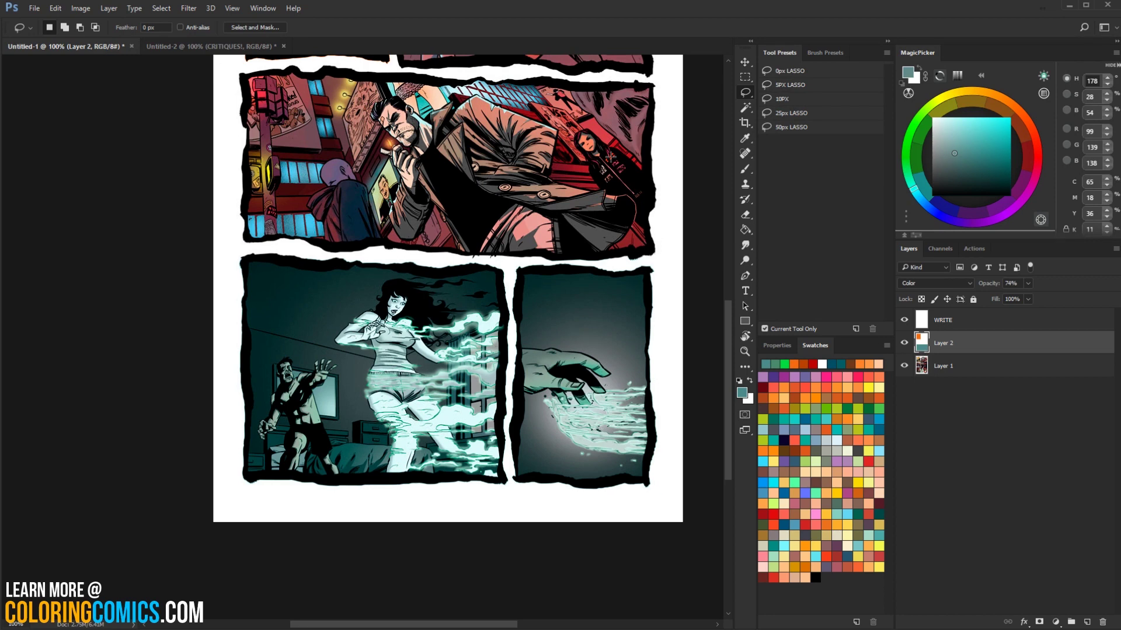
Shift the teal fill on Layer 2 with Hue/Saturation to hue -43 and saturation +27, and turn on the CMYK proof preview
drag(548, 318, 554, 416)
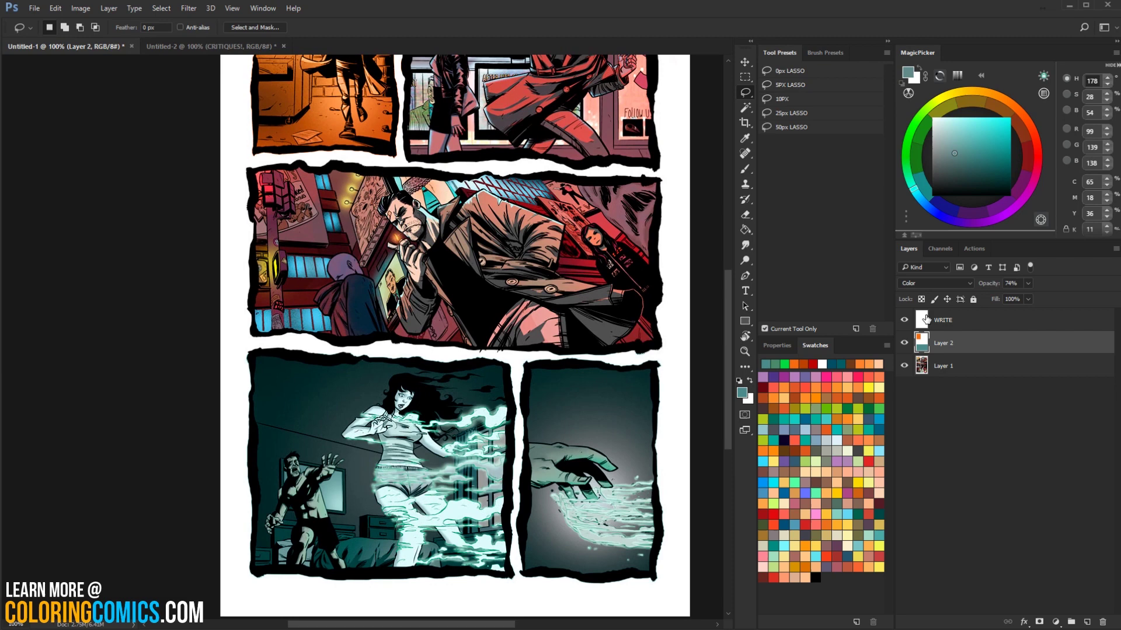
key(w)
key(i)
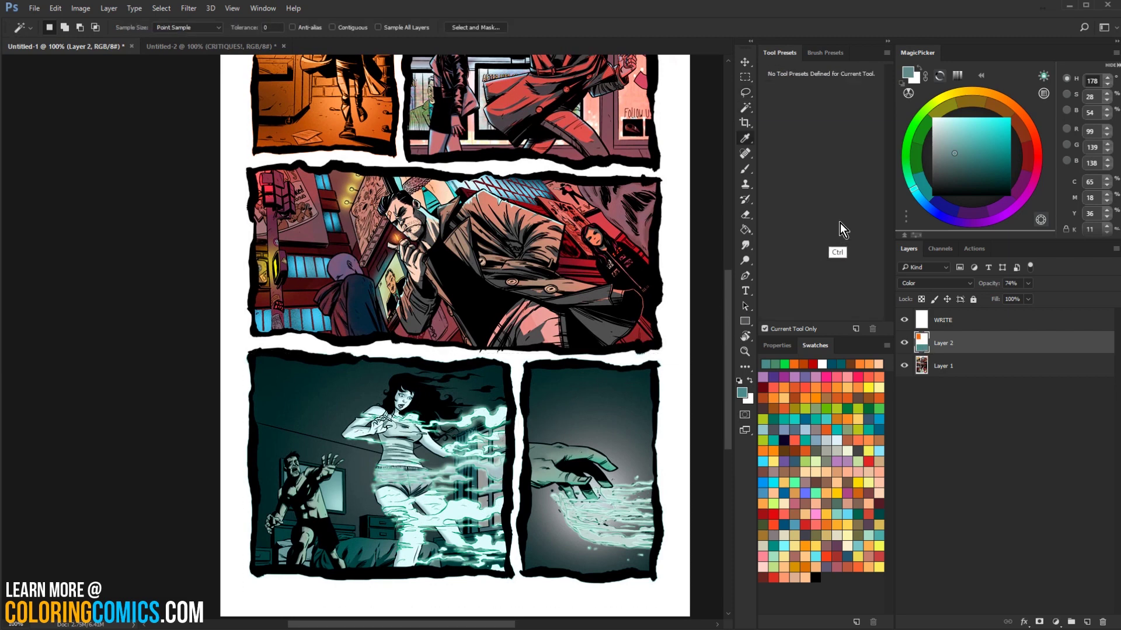
key(ctrl+u)
drag(852, 212, 829, 215)
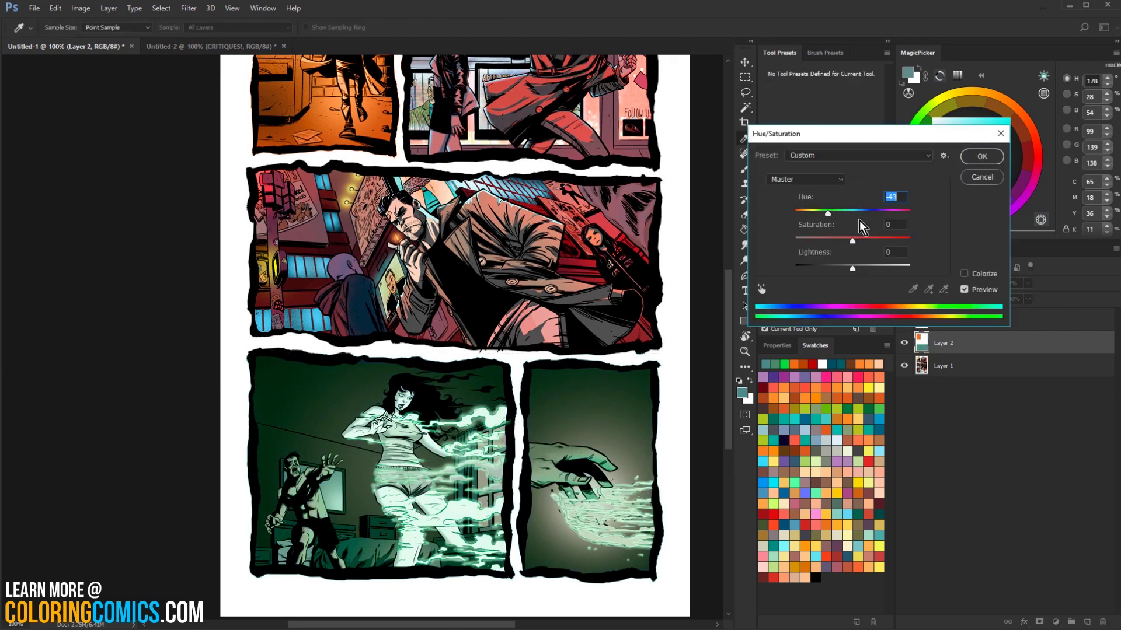
mouse_move(885, 239)
mouse_down()
mouse_move(841, 246)
mouse_move(880, 245)
mouse_move(867, 246)
mouse_up()
key(ctrl+y)
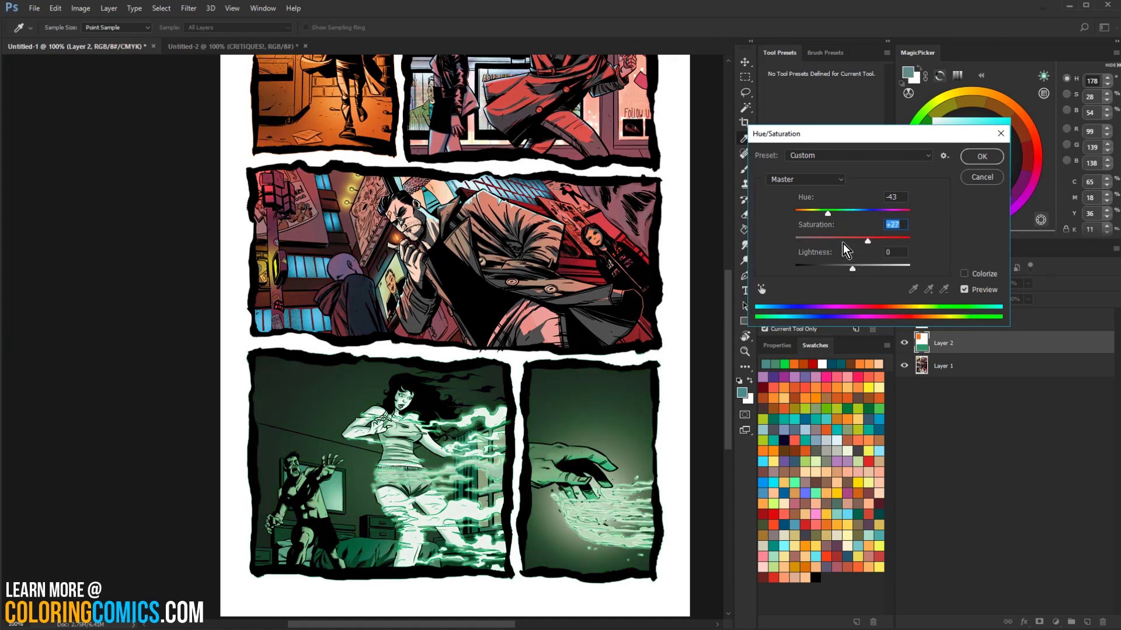
click(969, 157)
key(w)
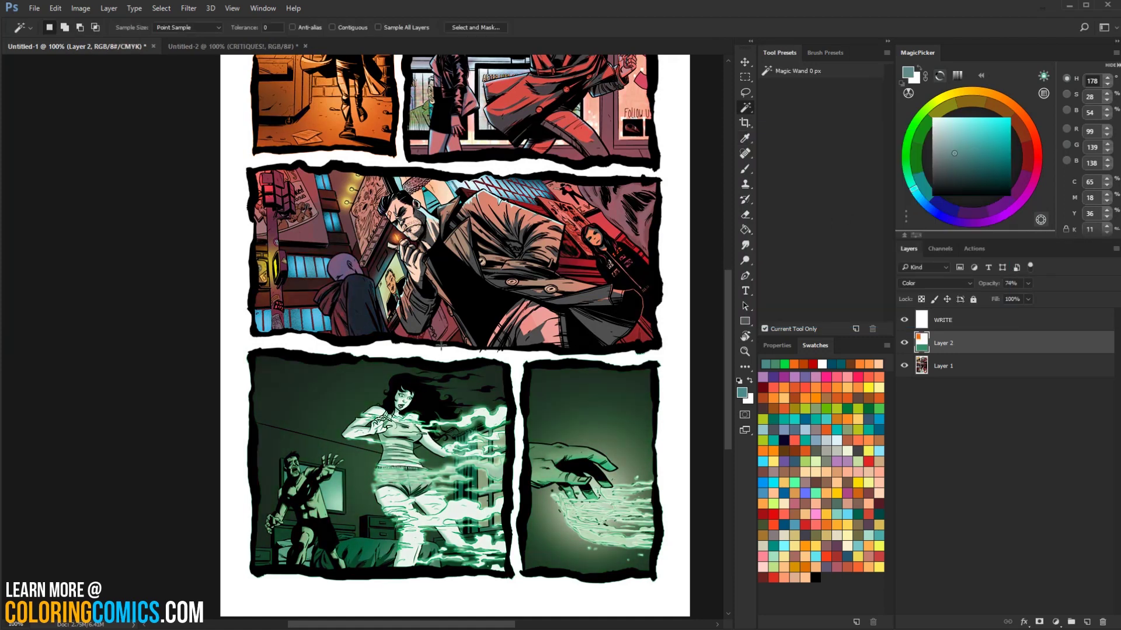
key(l)
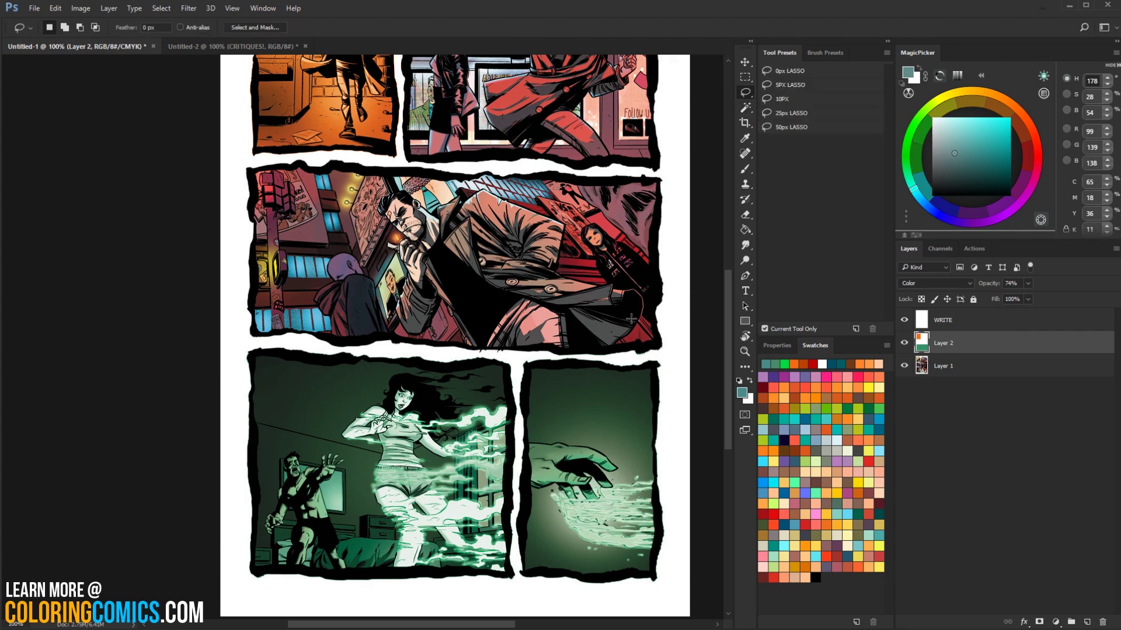
drag(606, 368, 636, 290)
ctrl+click(479, 332)
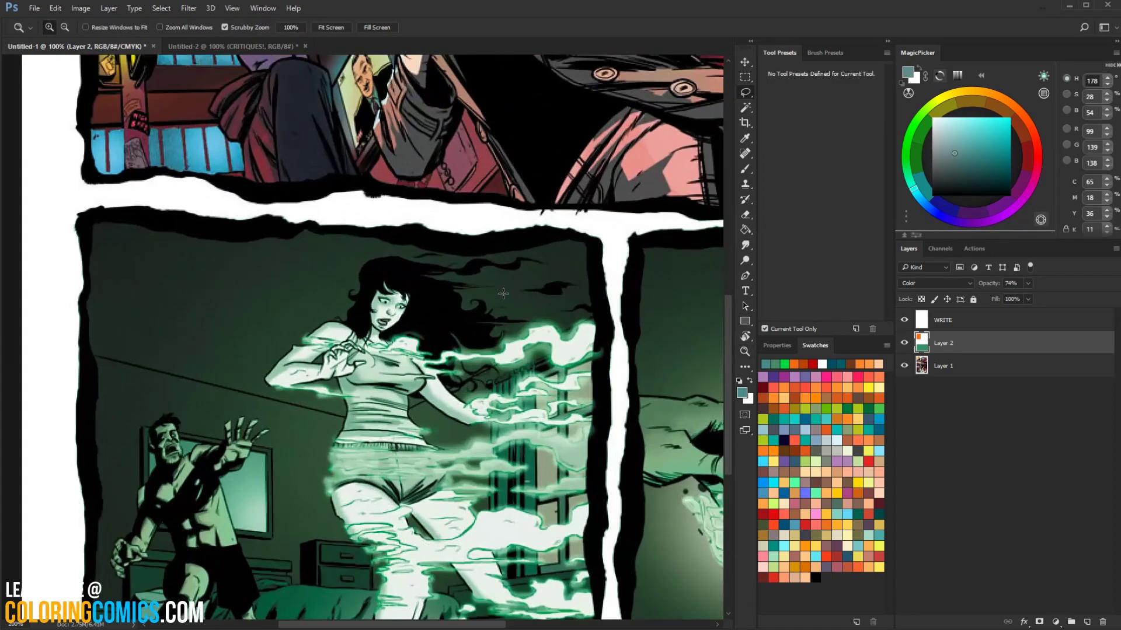
drag(515, 322, 530, 260)
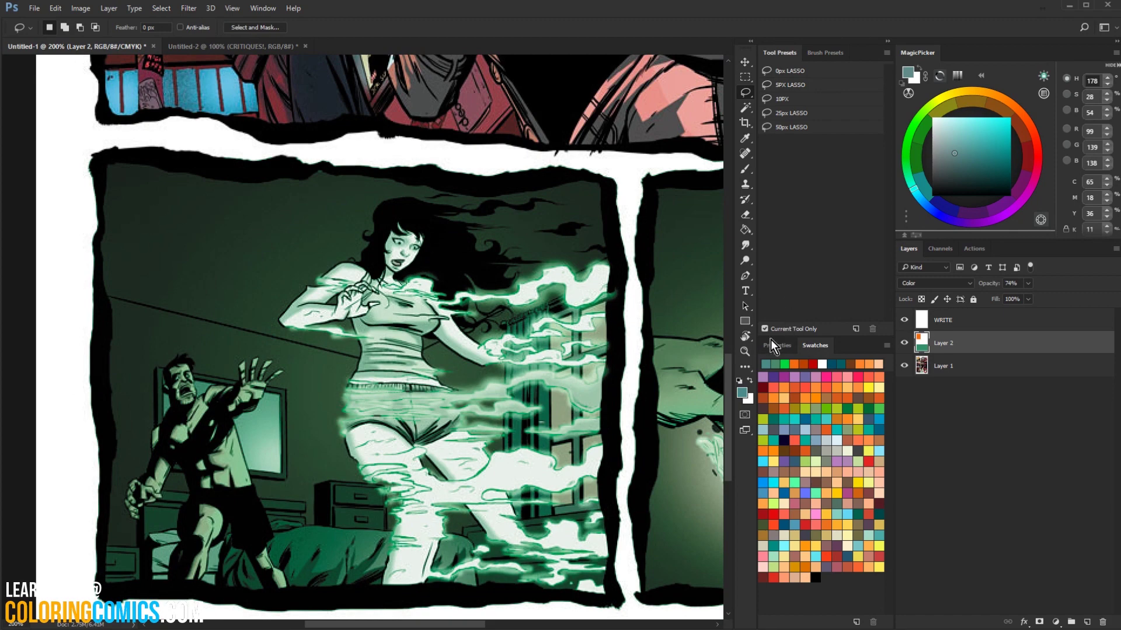
Sample the dark green of the bedroom wall and select the green fill over the bottom two panels with the Magic Wand
click(746, 351)
alt+click(615, 349)
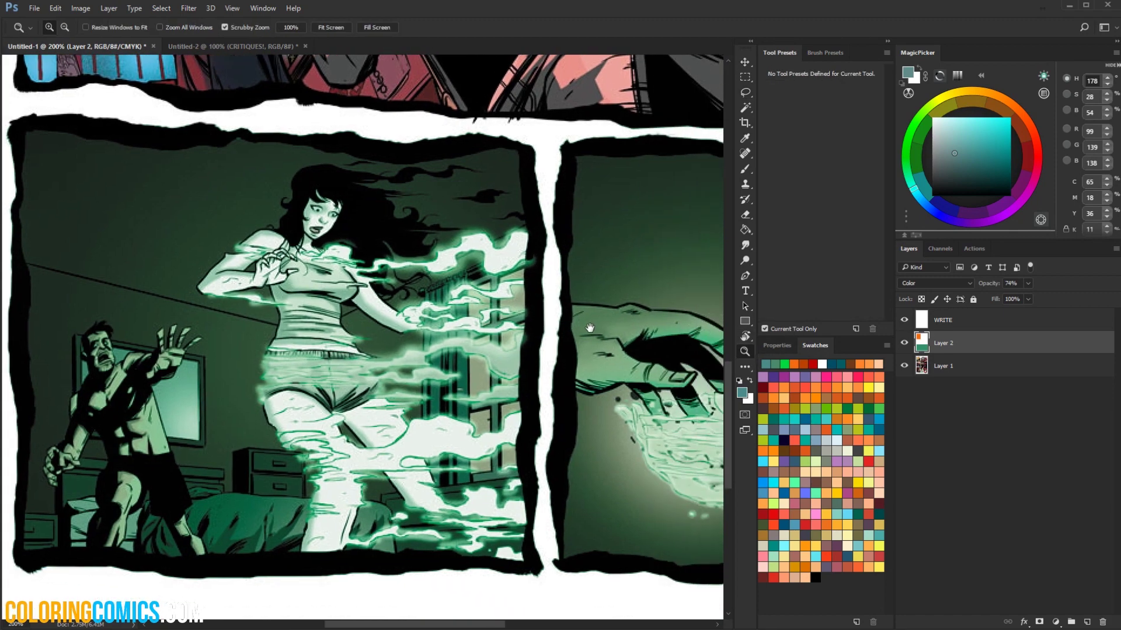
alt+click(613, 347)
alt+click(613, 347)
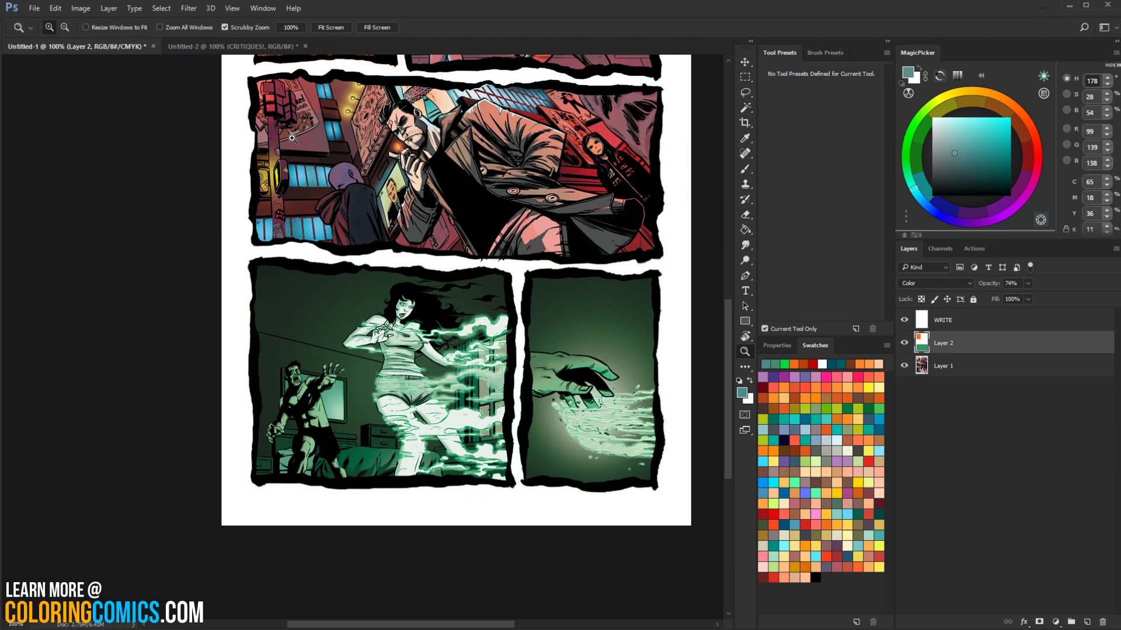
key(b)
alt+click(275, 286)
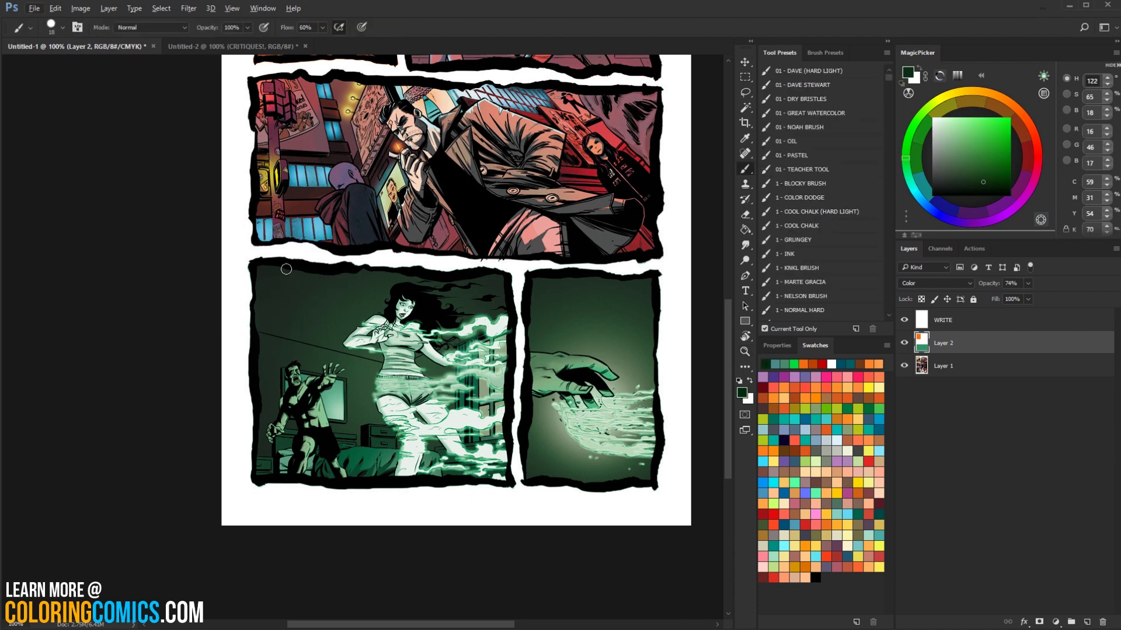
key(w)
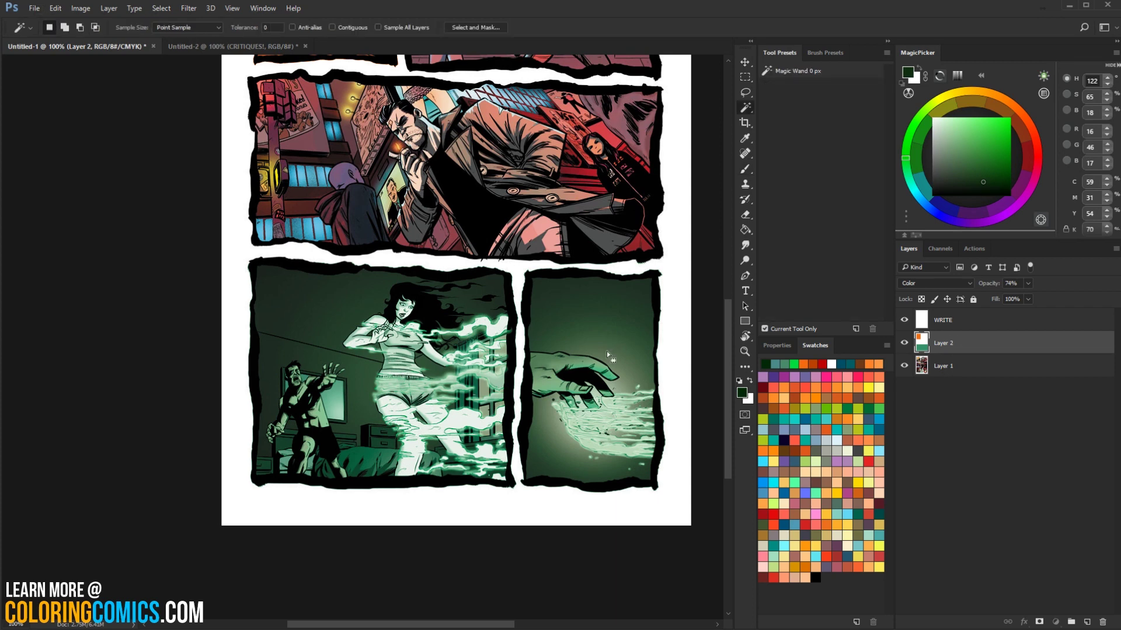
click(607, 351)
Add a Levels adjustment over the bottom panels with midtones at 1.41 and toggle its visibility to compare the effect
click(1056, 622)
click(1080, 427)
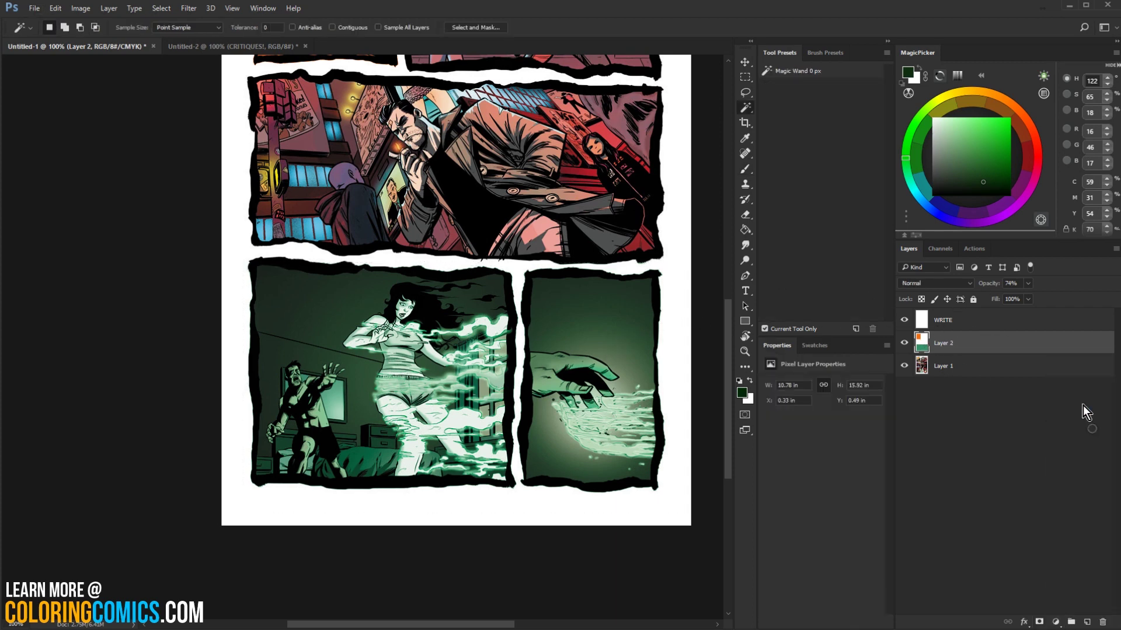
drag(786, 465, 816, 465)
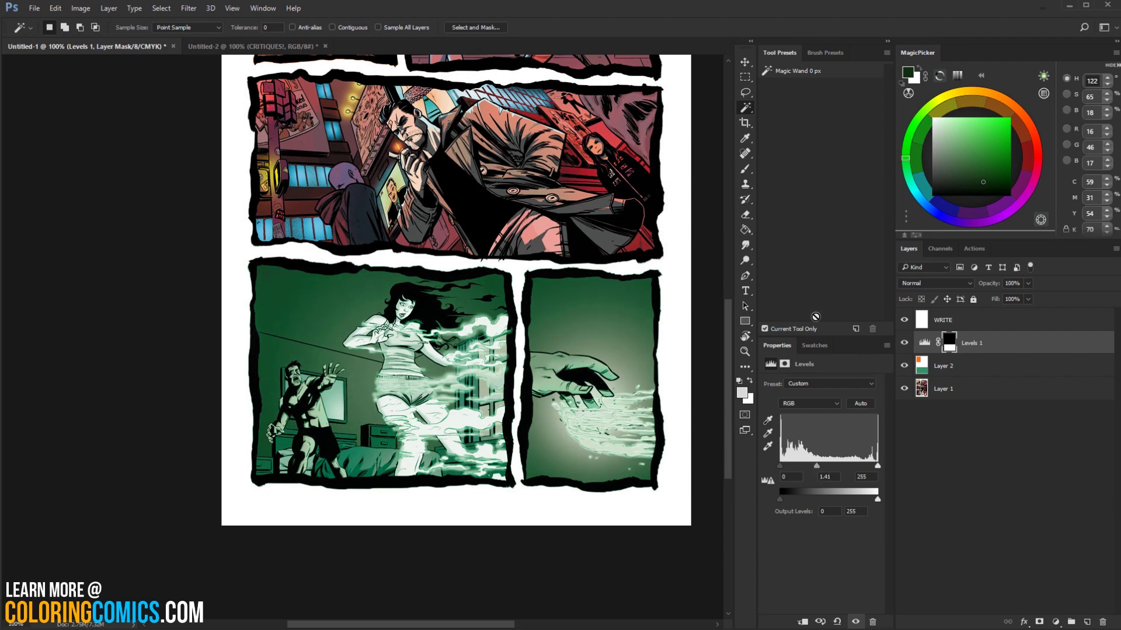
click(905, 343)
click(904, 344)
click(904, 343)
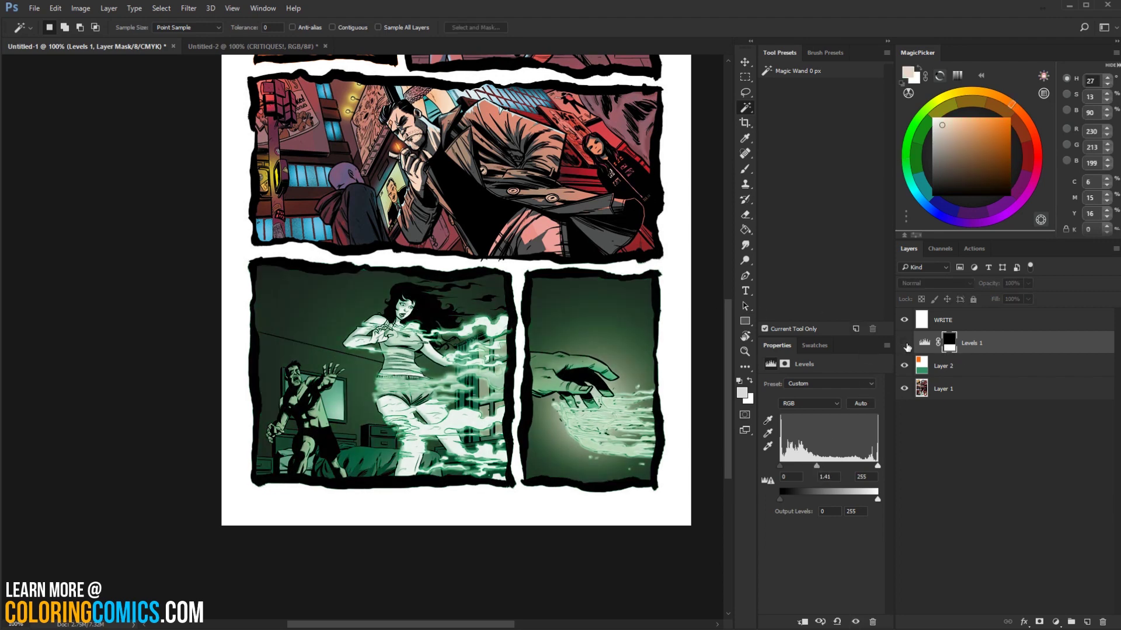
click(905, 343)
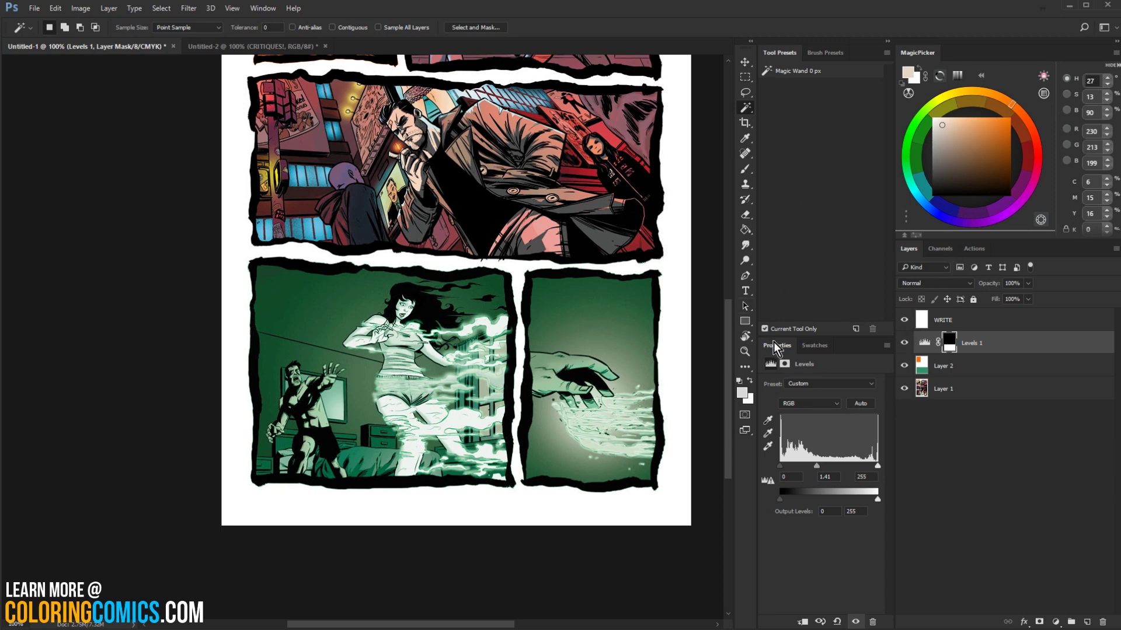
Activate the WRITE layer and set the brush colour to dark red (H 0, S 100, B 55)
click(745, 352)
drag(507, 173, 506, 307)
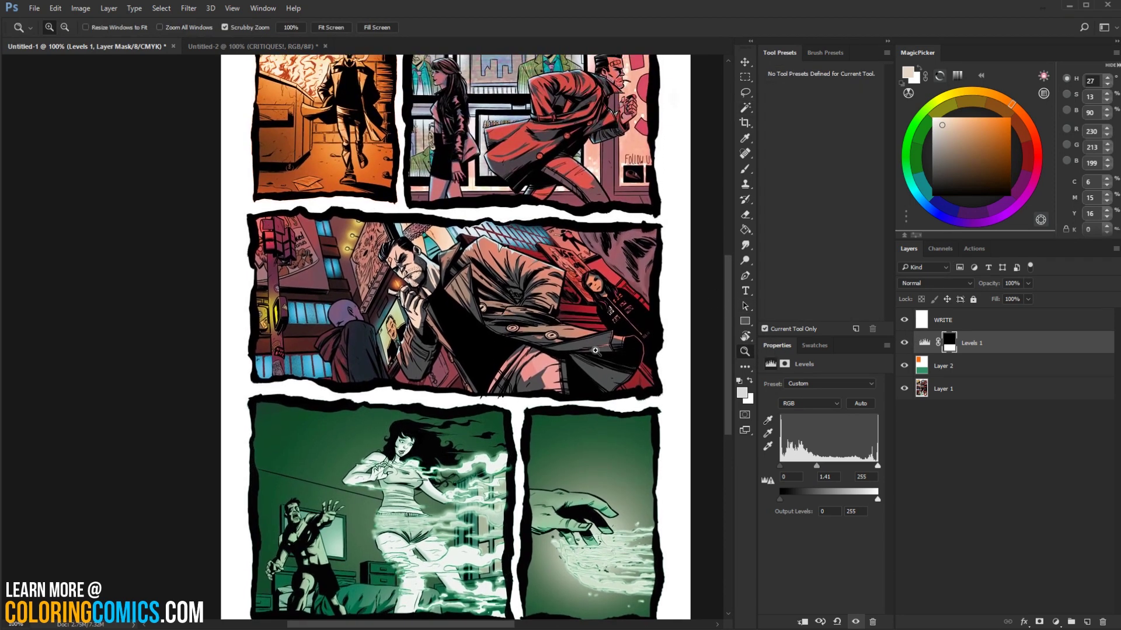
key(ctrl+minus)
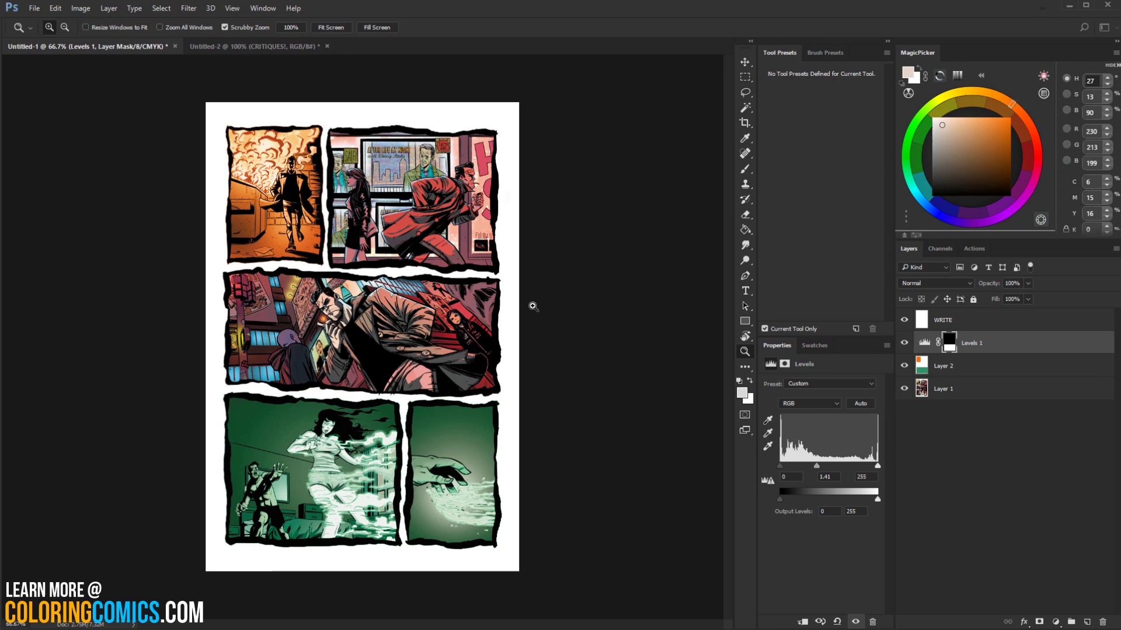
click(387, 258)
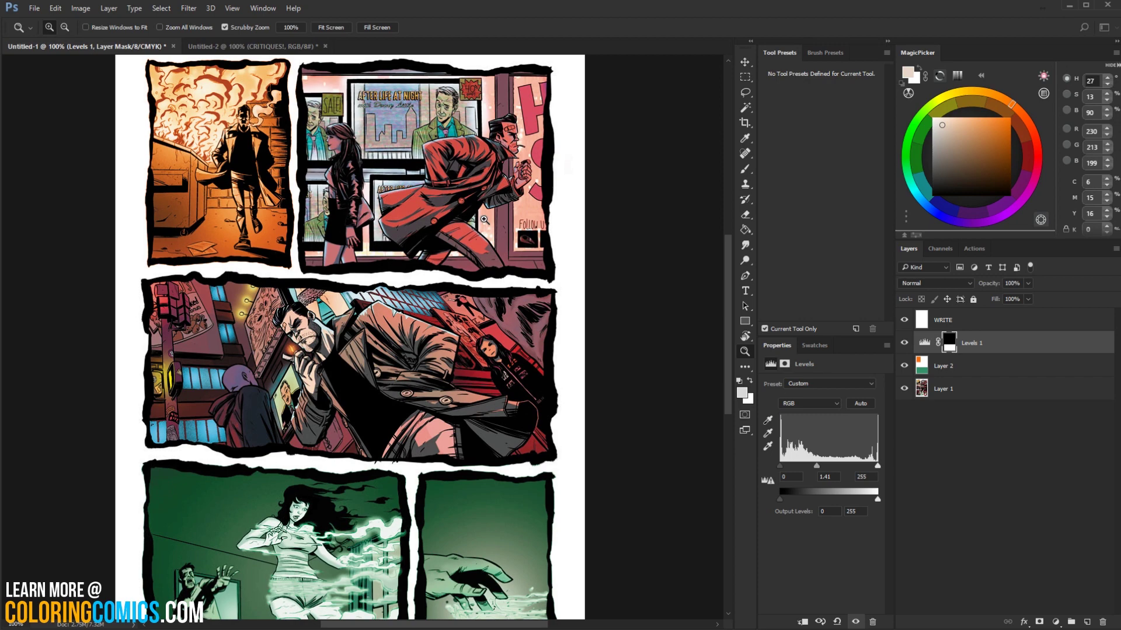
mouse_move(505, 198)
mouse_down()
mouse_move(554, 317)
mouse_move(590, 357)
mouse_up()
click(532, 310)
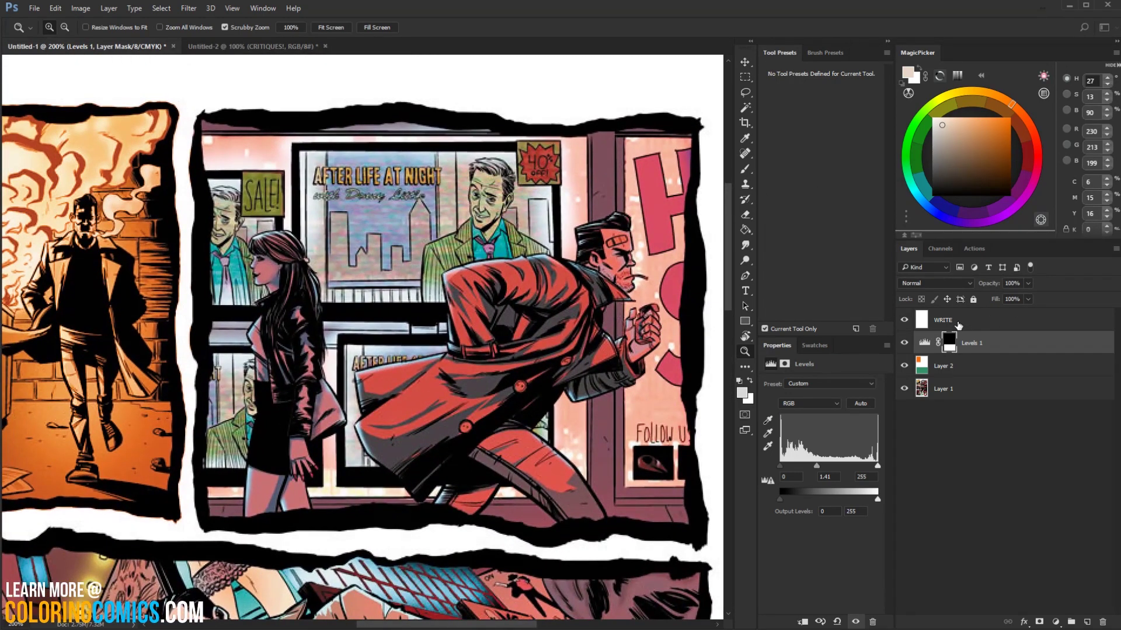
click(957, 323)
key(b)
click(1024, 154)
drag(995, 156, 1012, 153)
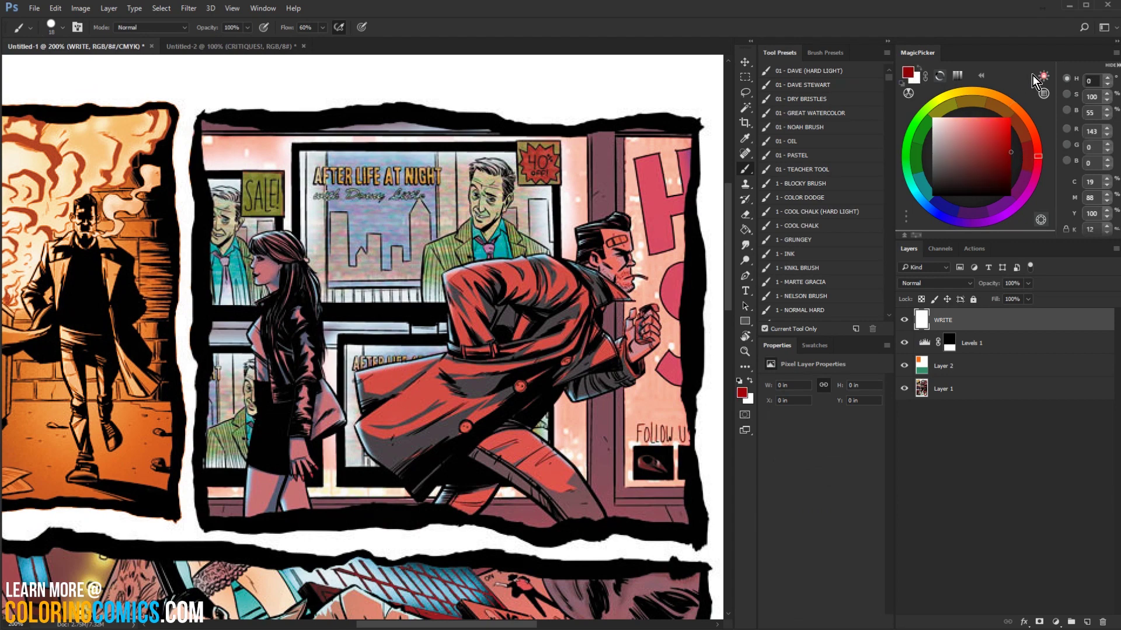
Try dark red brush marks over the figures in the storefront panel and undo them
drag(525, 251, 518, 259)
mouse_move(619, 277)
mouse_down()
mouse_move(553, 219)
mouse_move(577, 307)
mouse_up()
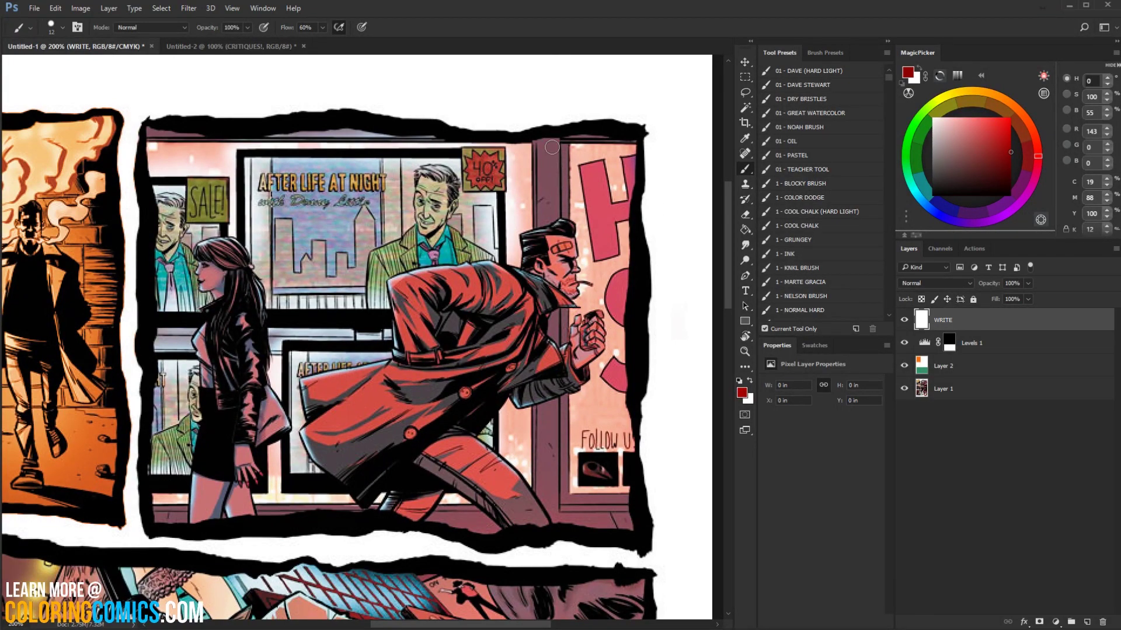
mouse_move(552, 224)
mouse_down()
mouse_move(566, 219)
mouse_move(490, 309)
mouse_move(549, 514)
mouse_move(516, 333)
mouse_up()
key(ctrl+z)
mouse_move(549, 126)
mouse_down()
mouse_move(551, 514)
mouse_move(591, 507)
mouse_move(426, 512)
mouse_up()
drag(182, 522, 349, 507)
key(ctrl+z)
Enlarge the brush, paint dark red patches over the running man's coat, and undo the patches
key(ctrl+z)
key(alt)
drag(545, 264, 537, 264)
mouse_move(443, 460)
mouse_down()
mouse_move(533, 525)
mouse_move(516, 495)
mouse_up()
key(ctrl+z)
drag(362, 450, 419, 418)
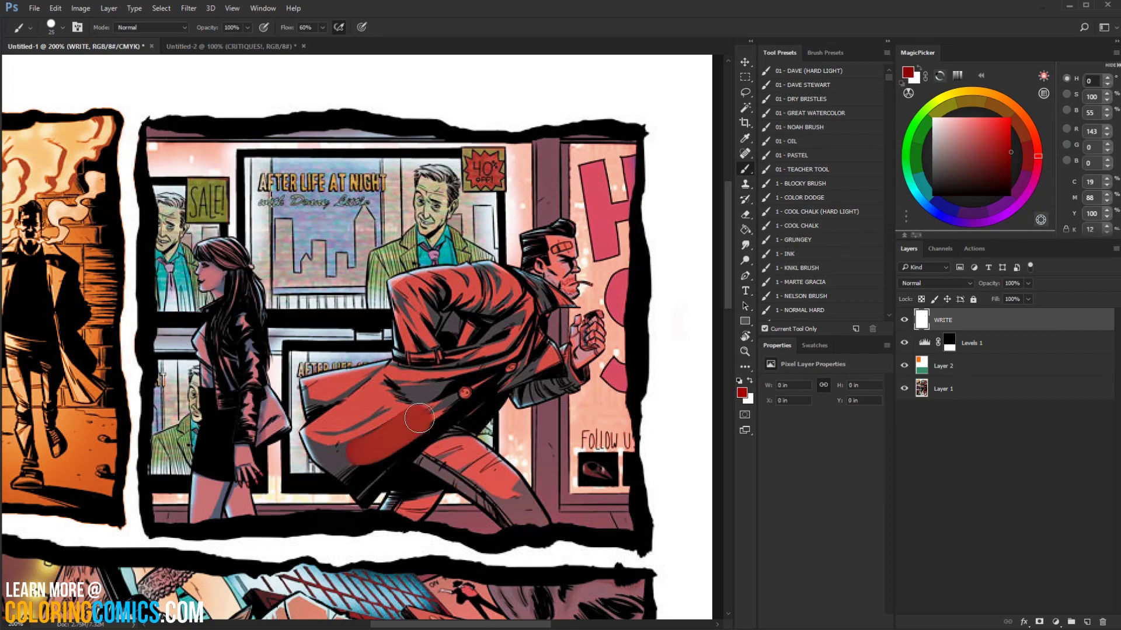
drag(430, 380, 466, 363)
drag(503, 329, 515, 321)
drag(454, 324, 445, 335)
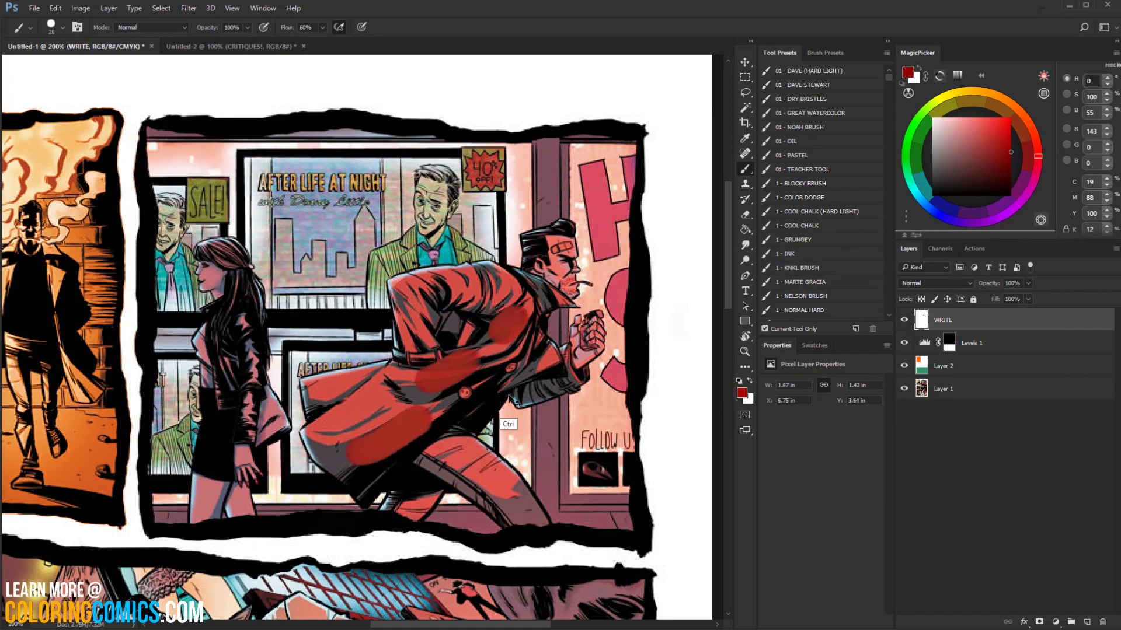
key(ctrl+z)
key(ctrl+z)
key(ctrl+z)
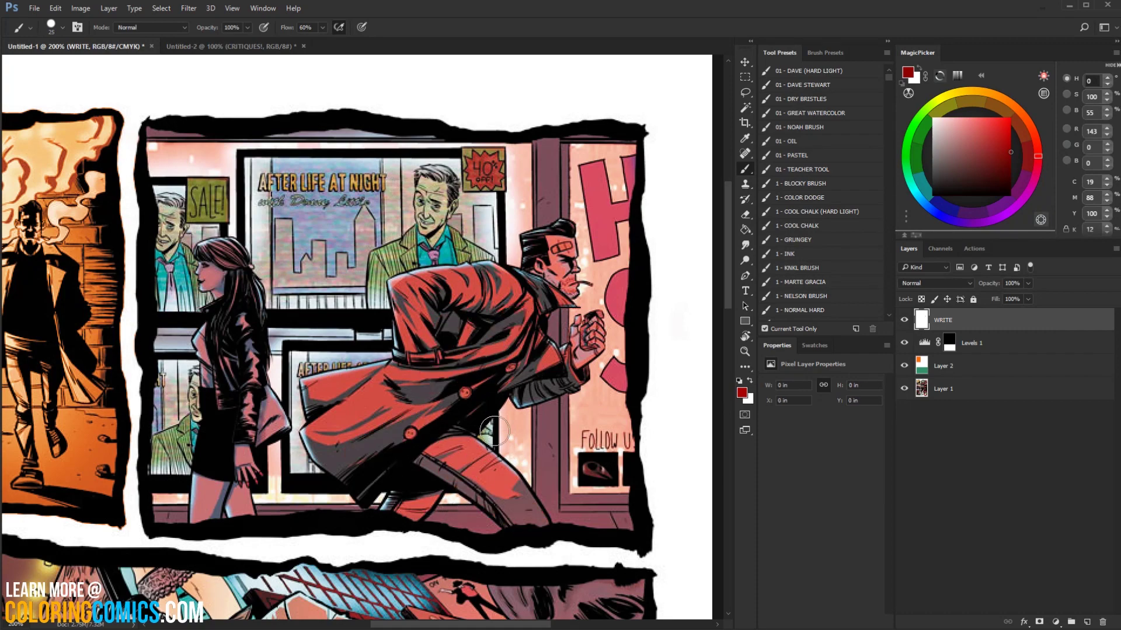
Undo a test stroke on the running man's head and set the brush colour to bright red (H 0, S 100, B 92)
click(745, 351)
alt+click(640, 384)
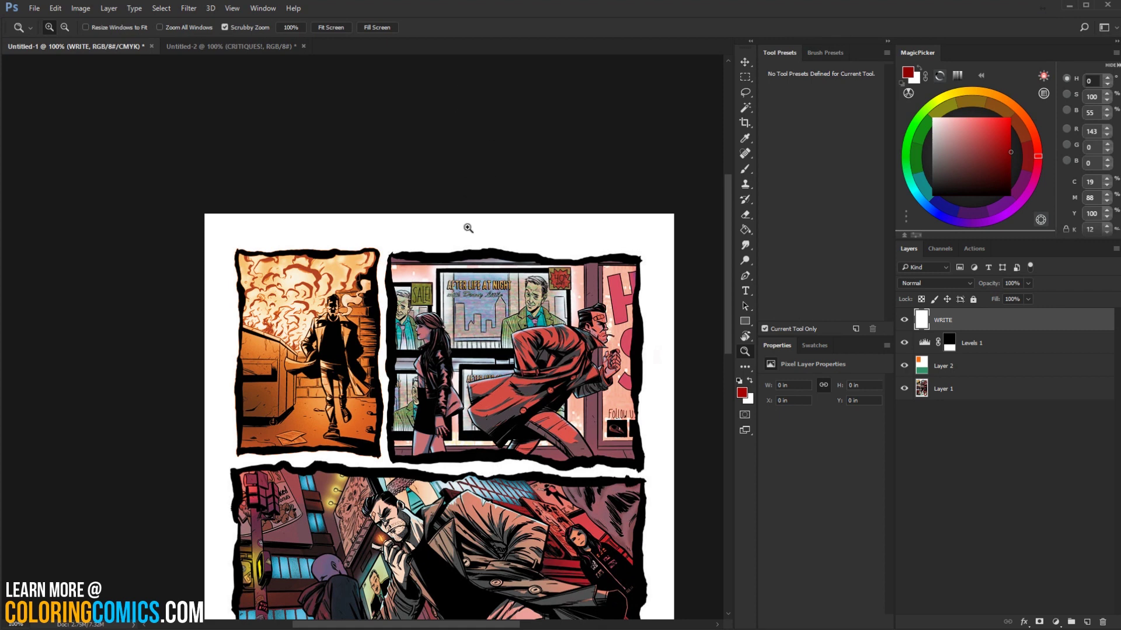
key(b)
mouse_move(592, 324)
mouse_down()
mouse_move(535, 418)
mouse_move(591, 313)
mouse_up()
key(ctrl+z)
drag(950, 134, 933, 117)
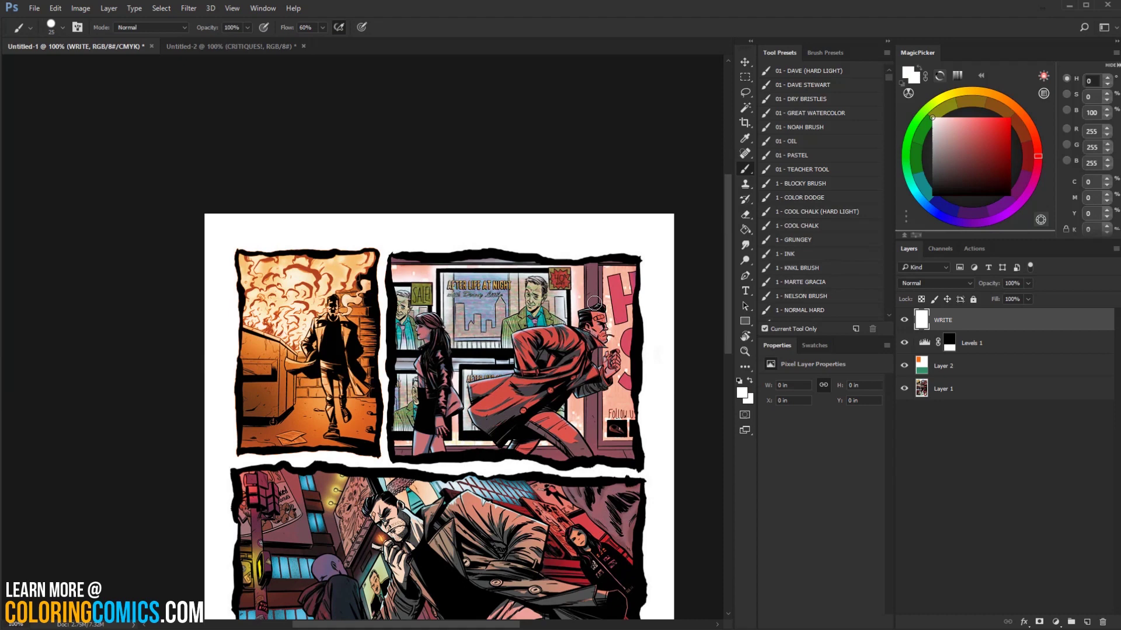
click(1011, 123)
Paint bold red strokes over the running man, the woman and the storefront panel's lower edge, and undo all of them
drag(586, 263, 593, 452)
mouse_move(426, 448)
mouse_down()
mouse_move(623, 458)
mouse_move(519, 378)
mouse_move(557, 338)
mouse_move(593, 379)
mouse_move(554, 413)
mouse_move(563, 443)
mouse_move(523, 440)
mouse_move(483, 401)
mouse_move(516, 376)
mouse_up()
mouse_move(489, 417)
mouse_down()
mouse_move(511, 398)
mouse_move(517, 415)
mouse_move(569, 356)
mouse_up()
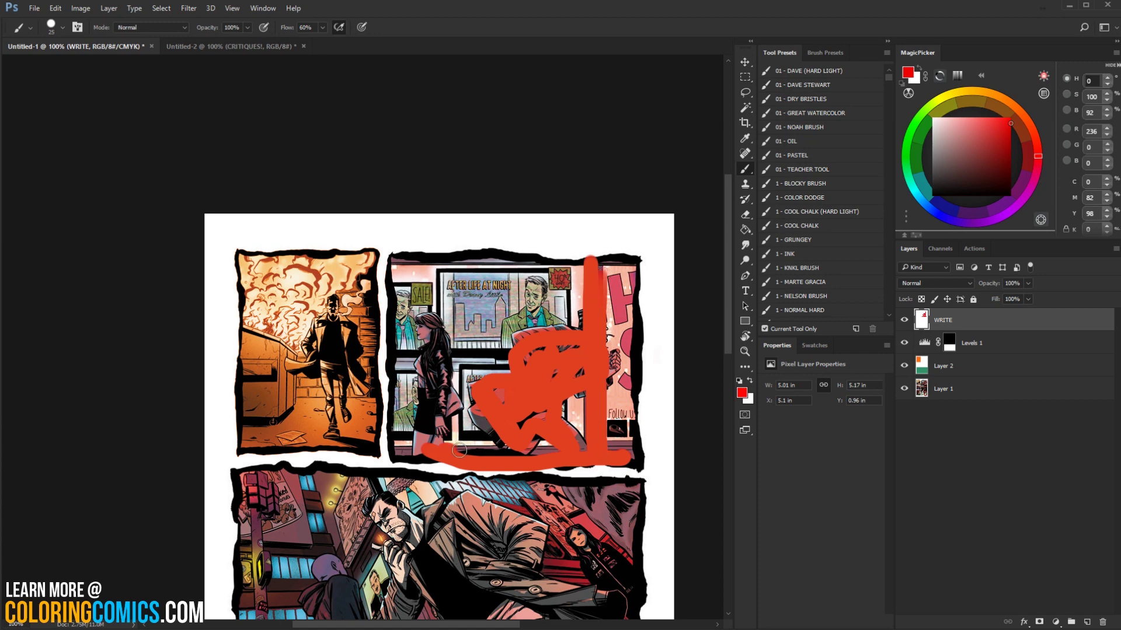
mouse_move(419, 314)
mouse_down()
mouse_move(435, 328)
mouse_move(439, 418)
mouse_move(424, 454)
mouse_up()
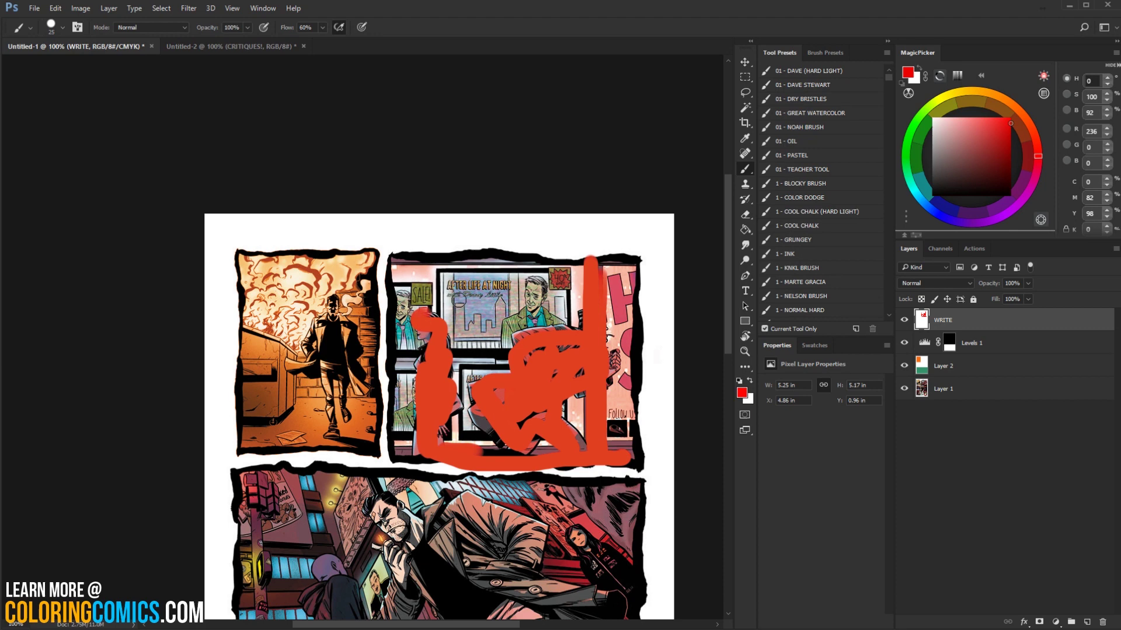
key(ctrl+alt+z)
key(ctrl+alt+z)
key(ctrl+alt+z)
key(ctrl+alt+z)
key(ctrl+alt+z)
key(ctrl+alt+z)
key(ctrl+alt+z)
key(ctrl+alt+z)
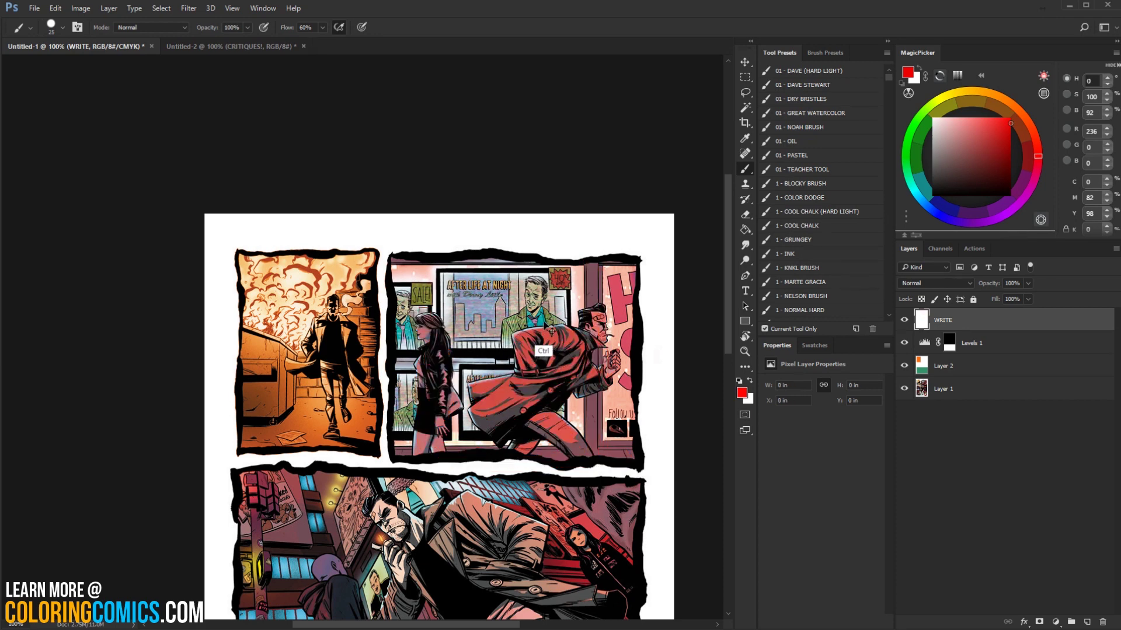
Try a freehand lasso selection around the storefront panel with Layer 2 active, and clear it
key(l)
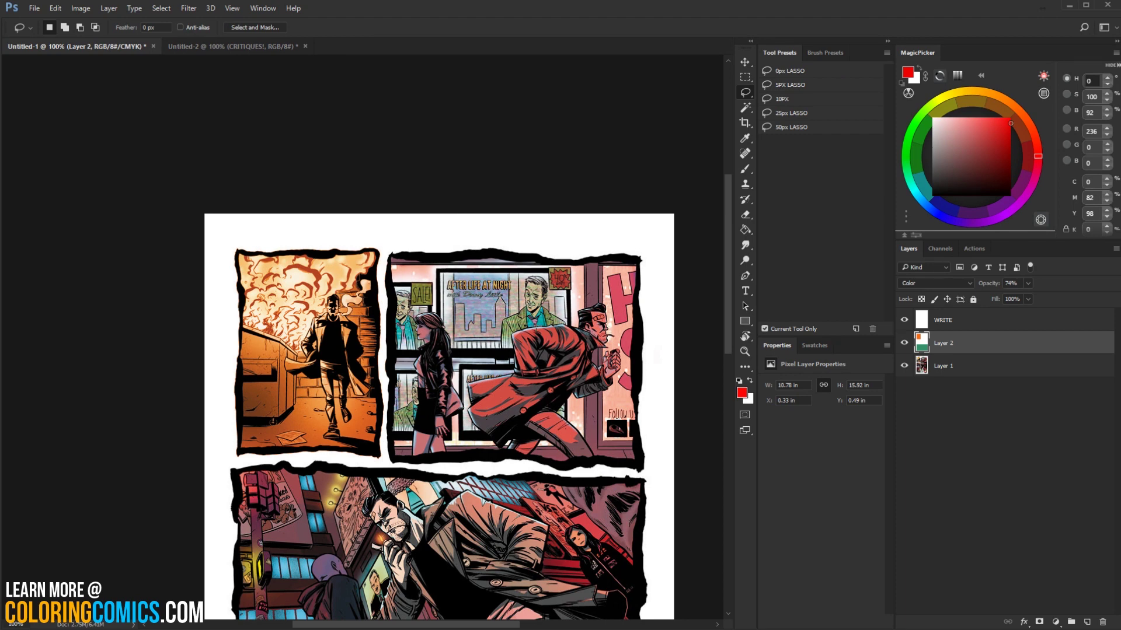
drag(411, 418, 426, 435)
key(b)
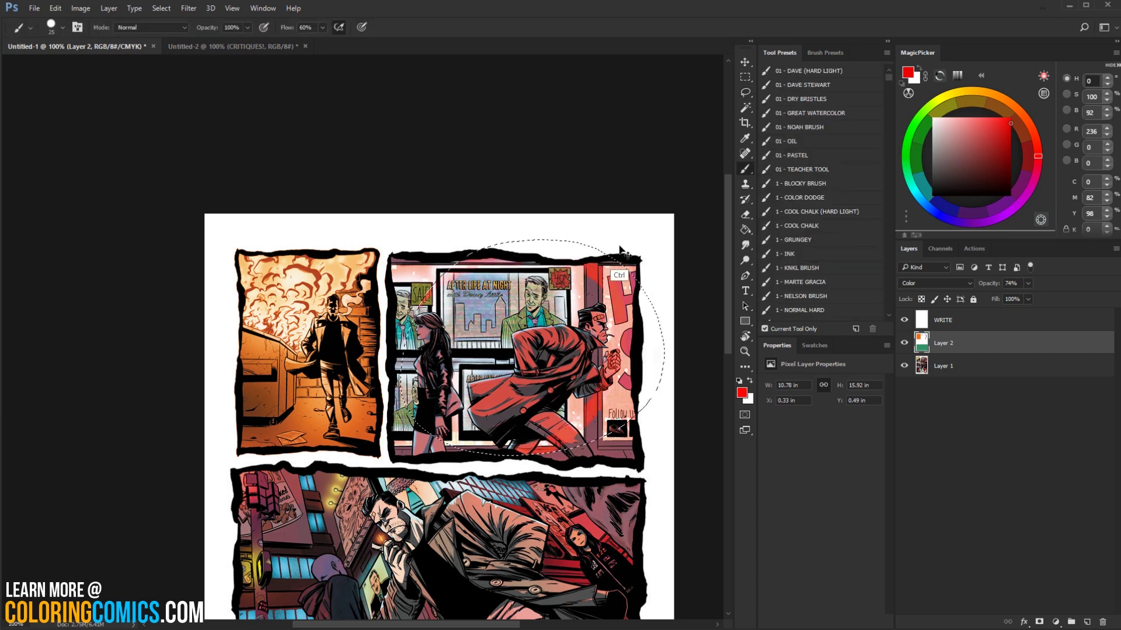
key(l)
click(625, 181)
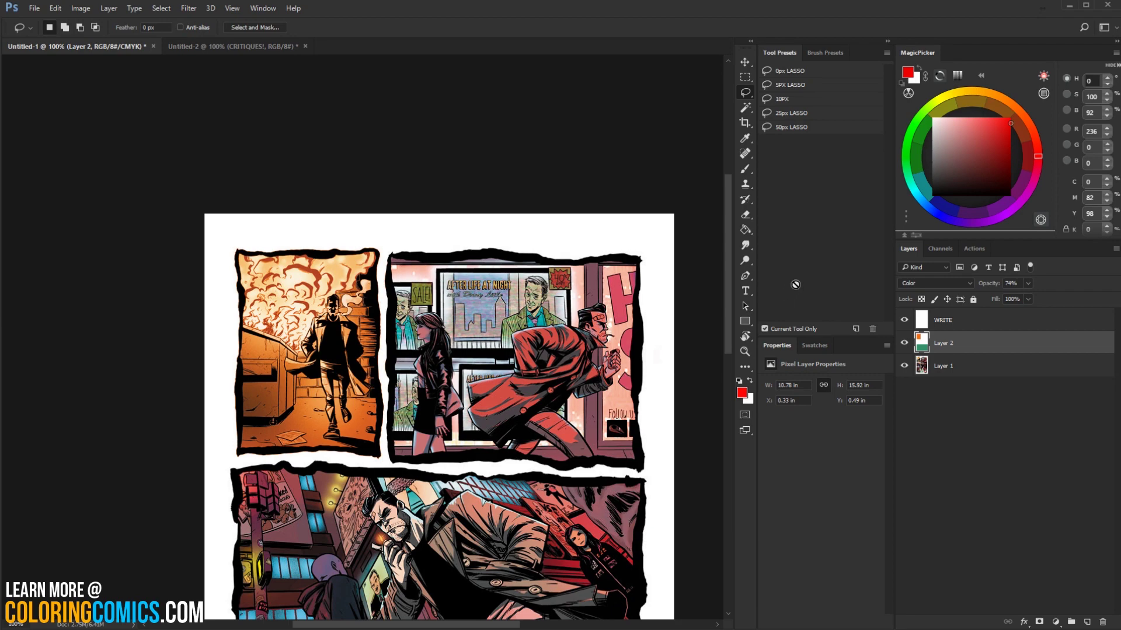
Add a new empty layer directly above Layer 2 for painting on the storefront panel
key(ctrl+space)
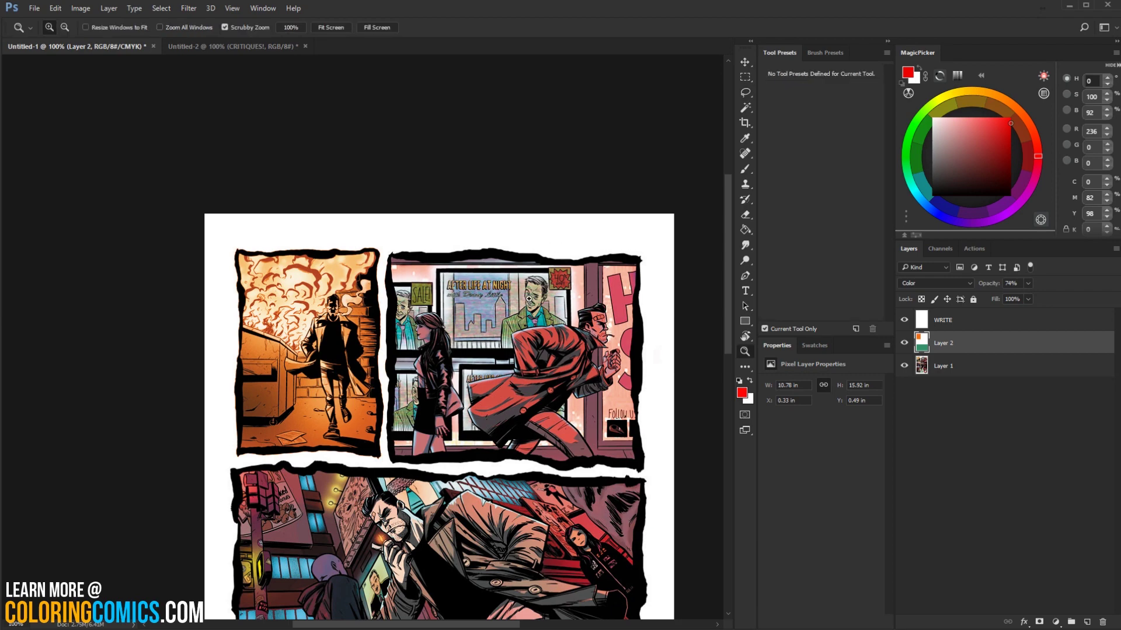
click(543, 282)
mouse_move(560, 394)
mouse_down()
mouse_move(599, 311)
mouse_move(554, 302)
mouse_up()
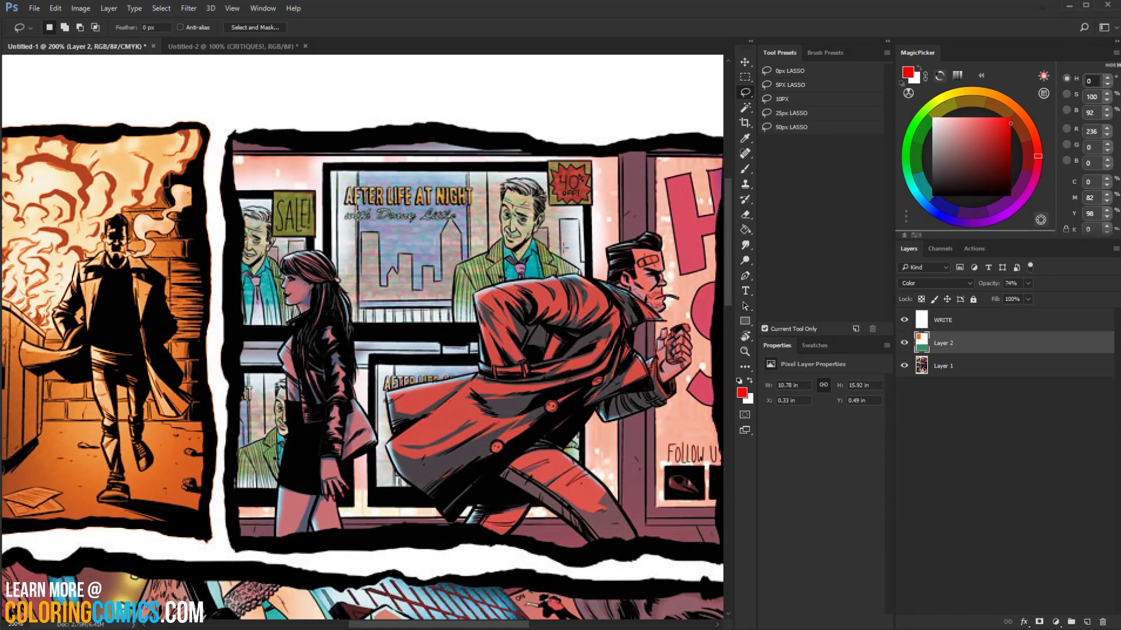
click(748, 351)
alt+click(670, 385)
drag(687, 298, 657, 257)
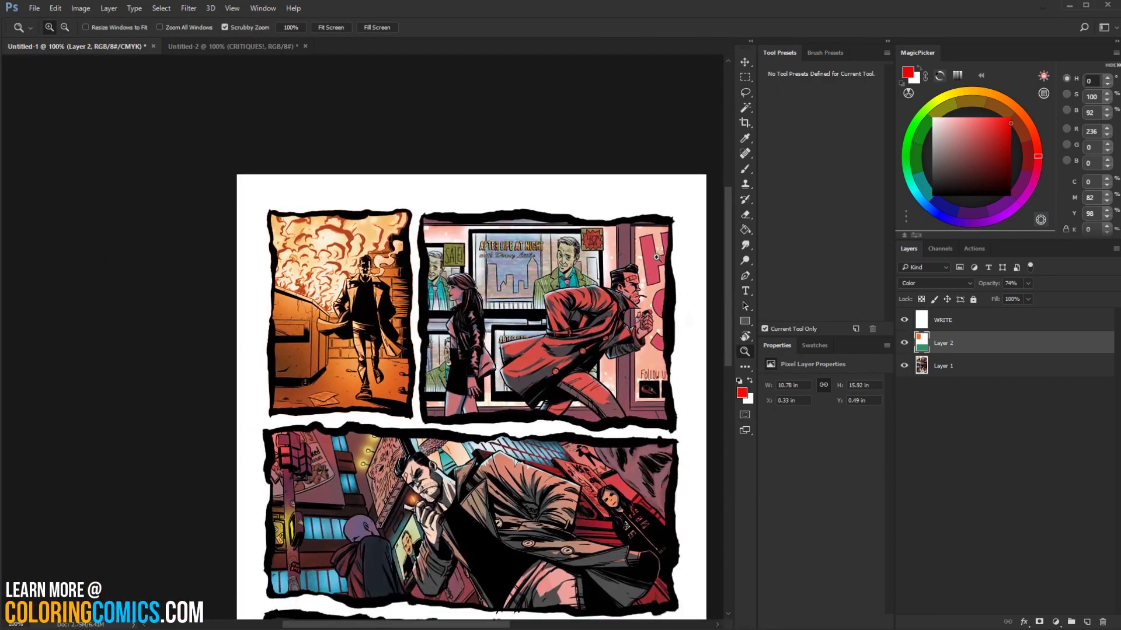
click(555, 299)
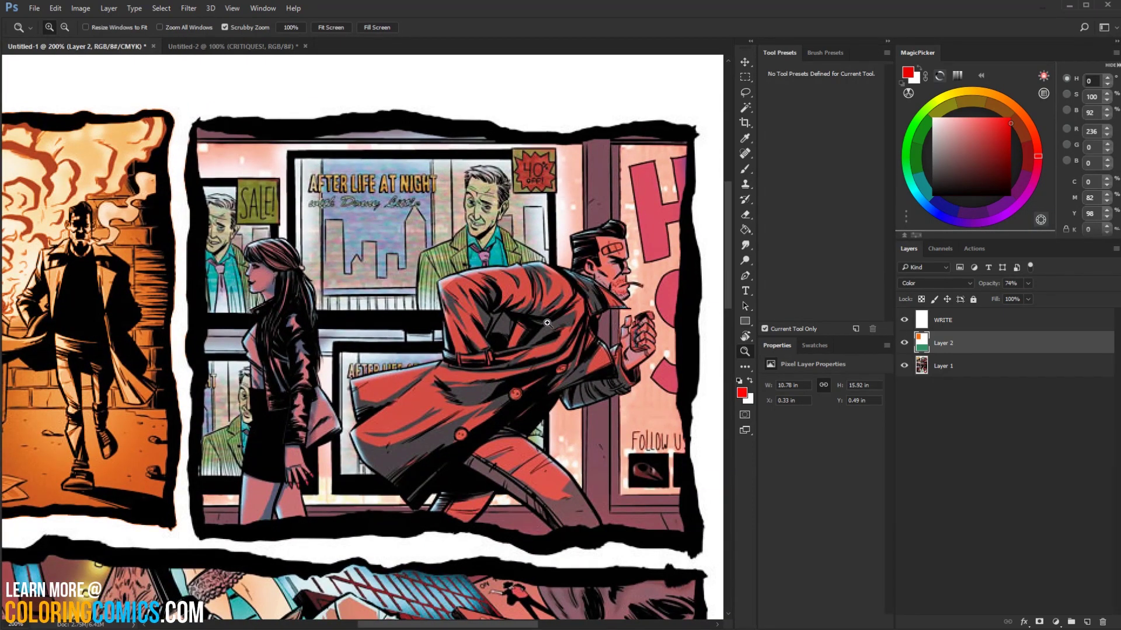
key(b)
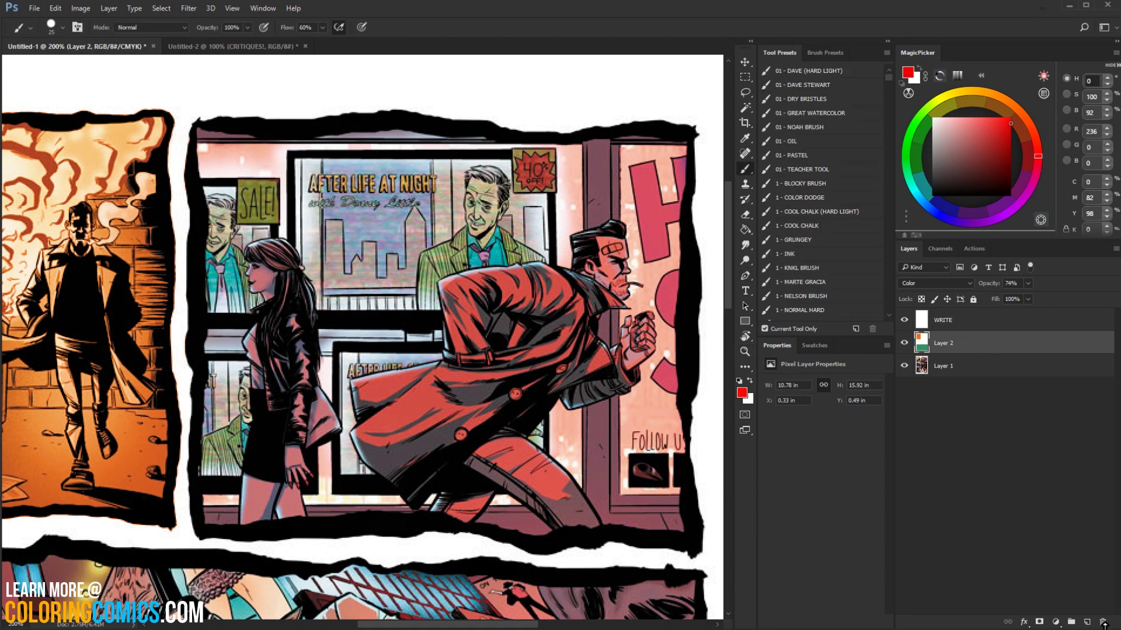
click(1087, 622)
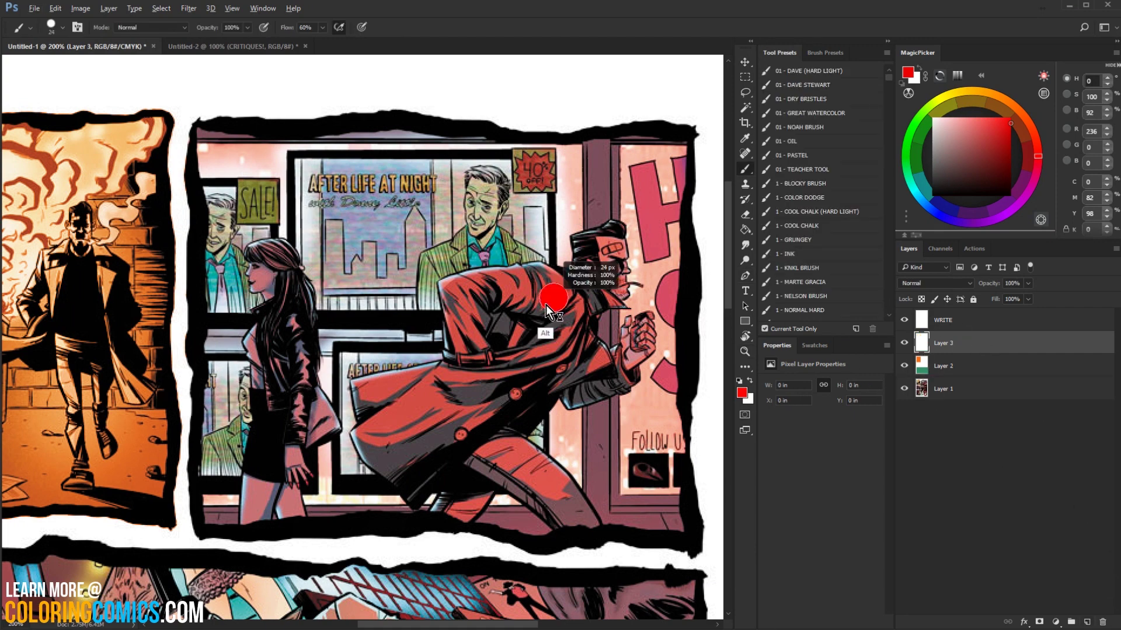
Set the brush colour to light orange (H 30, S 63, B 100) and undo the trial stroke near the running man's head
click(1002, 100)
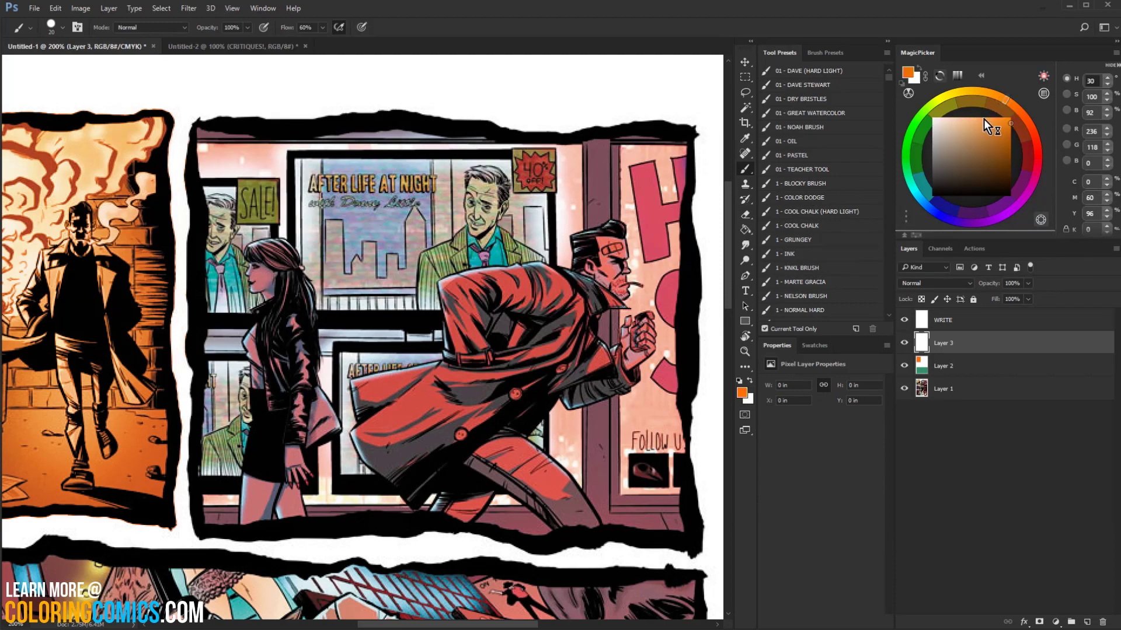
click(982, 118)
click(964, 117)
key([)
mouse_move(570, 254)
mouse_down()
mouse_move(596, 252)
mouse_move(605, 265)
mouse_move(620, 237)
mouse_up()
key(ctrl+alt+z)
key(ctrl+alt+z)
click(982, 118)
Paint light orange over the running man's face, coat, trouser leg and hands on Layer 3
drag(536, 280, 530, 283)
drag(615, 244, 597, 246)
drag(602, 249, 595, 281)
mouse_move(541, 271)
mouse_down()
mouse_move(556, 283)
mouse_move(481, 275)
mouse_move(496, 286)
mouse_move(447, 289)
mouse_move(476, 349)
mouse_move(568, 319)
mouse_move(563, 338)
mouse_move(518, 369)
mouse_move(412, 373)
mouse_move(446, 400)
mouse_up()
mouse_move(440, 393)
mouse_down()
mouse_move(422, 391)
mouse_move(442, 407)
mouse_up()
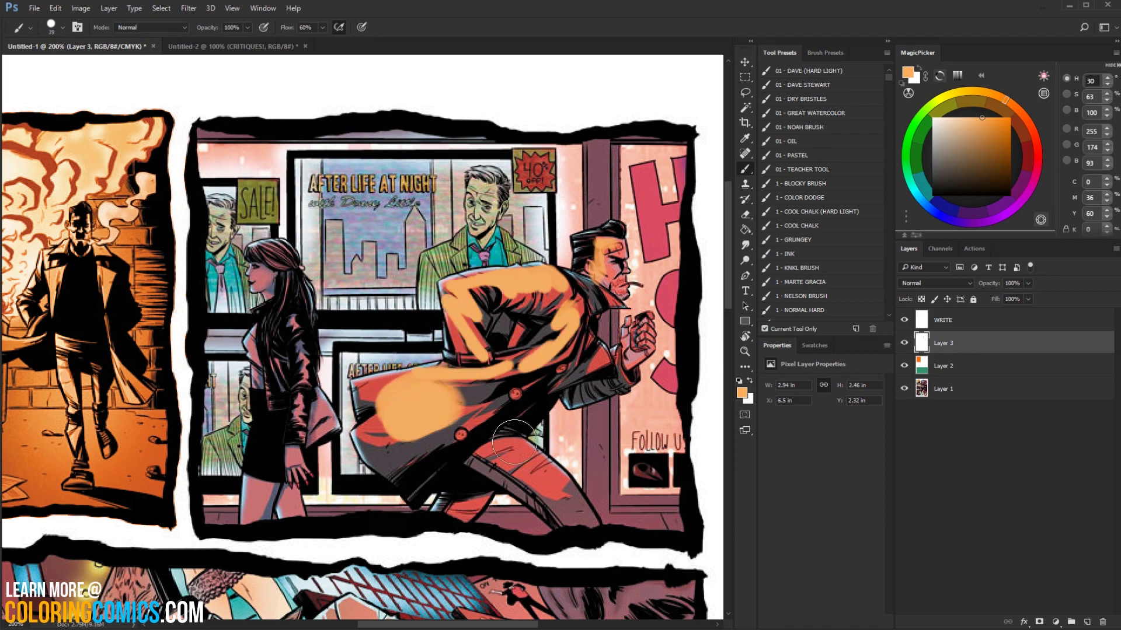
mouse_move(512, 438)
mouse_down()
mouse_move(502, 438)
mouse_move(544, 472)
mouse_move(540, 458)
mouse_up()
mouse_move(581, 350)
mouse_down()
mouse_move(637, 336)
mouse_move(627, 361)
mouse_up()
click(745, 351)
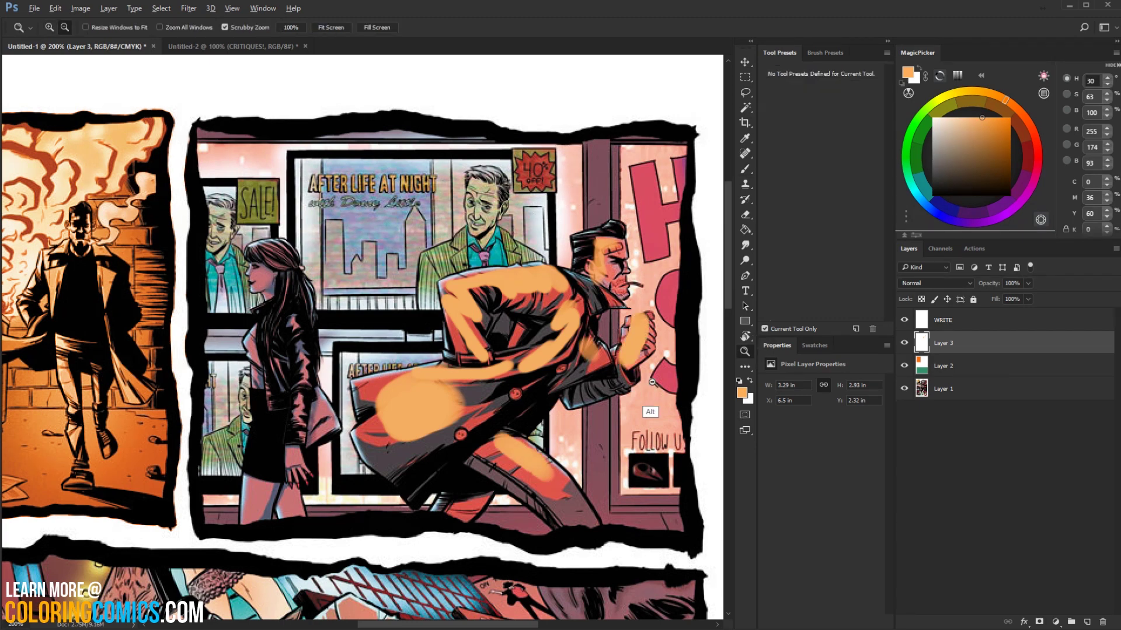
alt+click(657, 409)
alt+click(660, 404)
alt+click(663, 397)
click(447, 198)
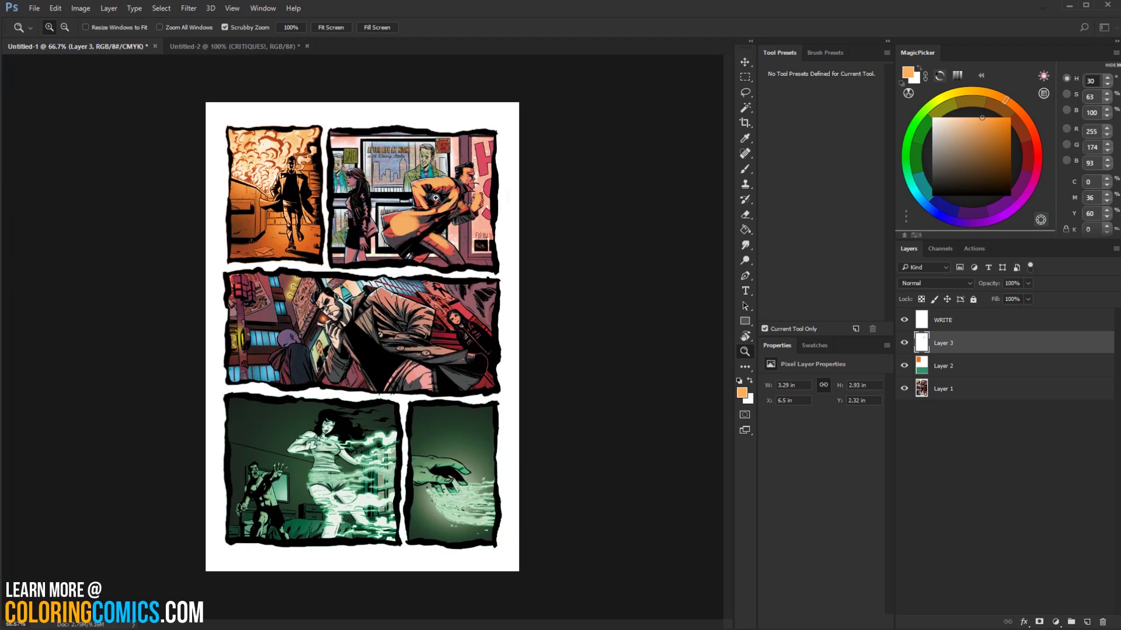
Set the brush colour to muted teal (H 188, S 41, B 61) for painting on Layer 3 in the storefront panel
key(b)
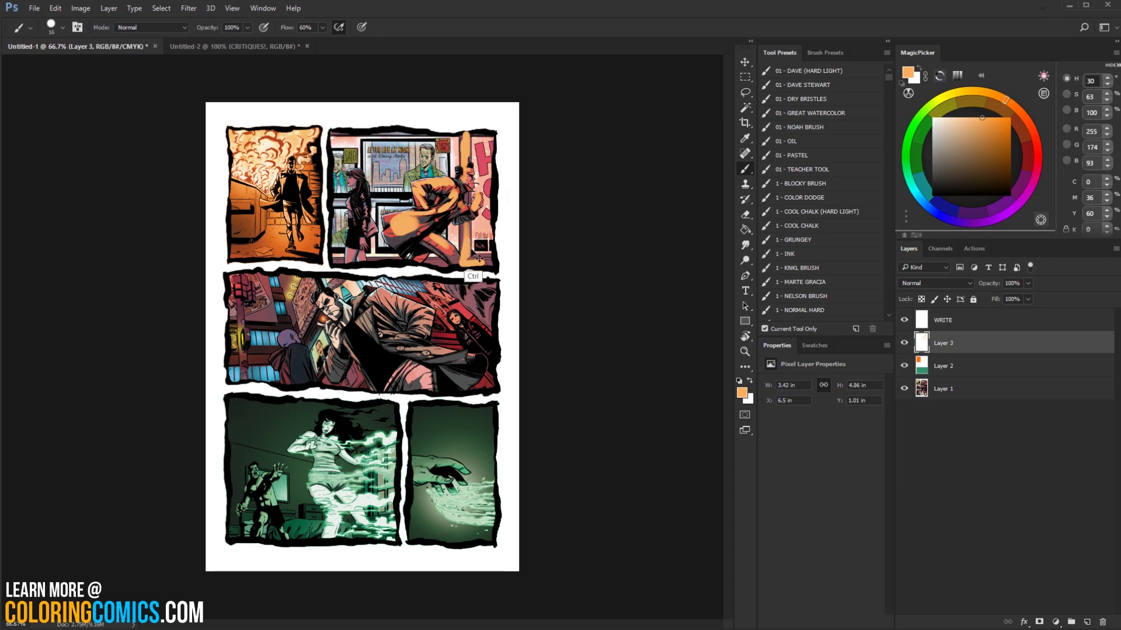
key(z)
click(469, 197)
key(b)
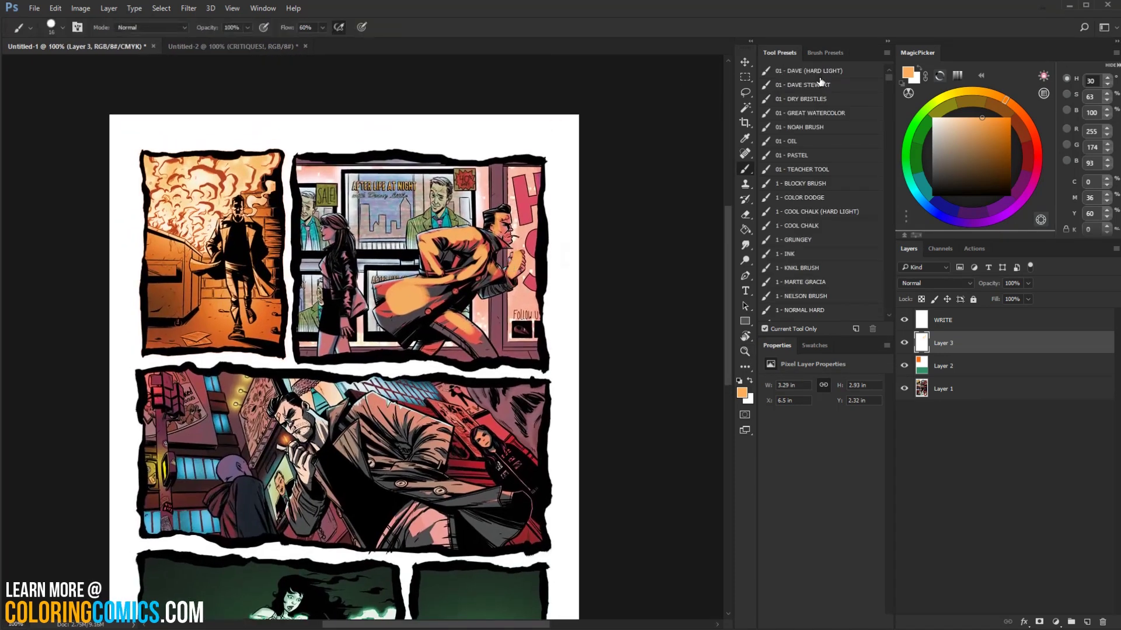
click(932, 186)
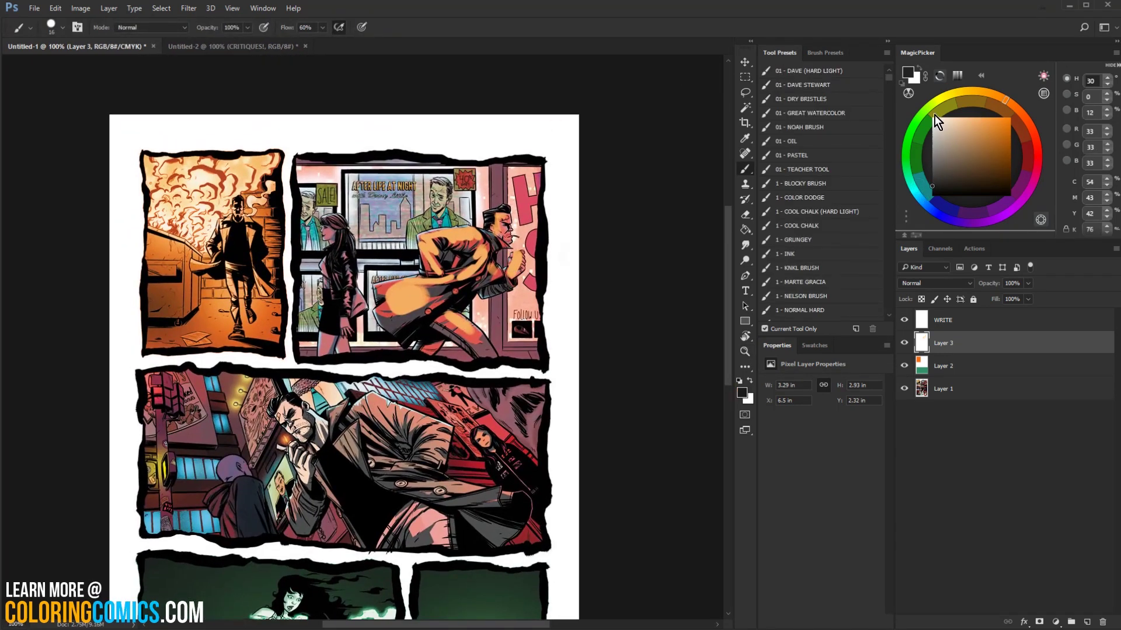
alt+click(490, 177)
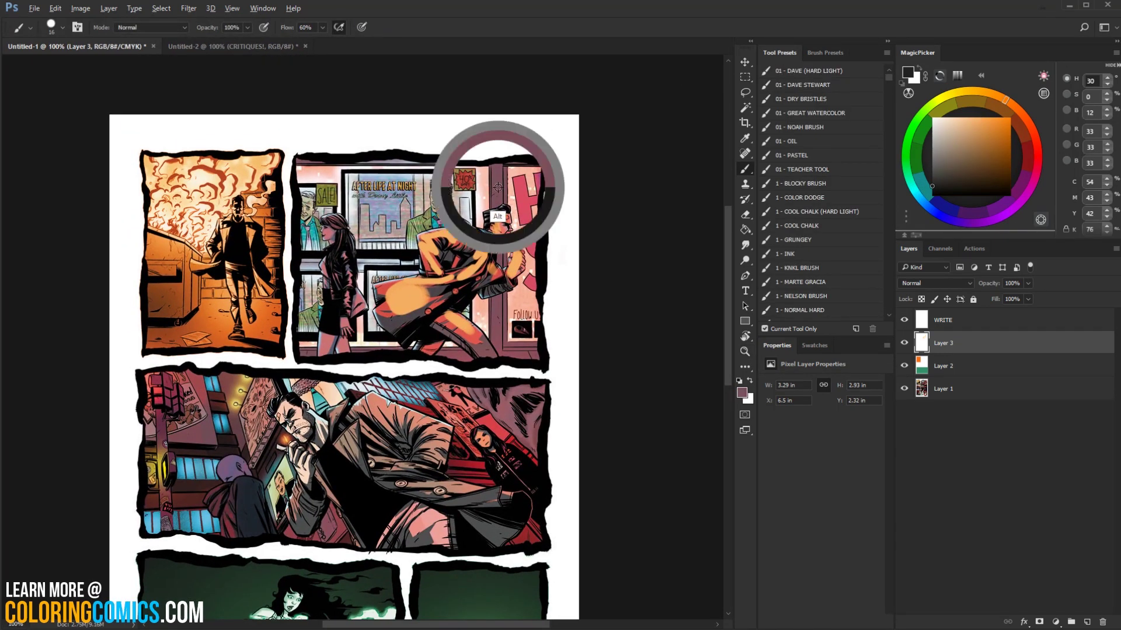
click(915, 194)
click(962, 149)
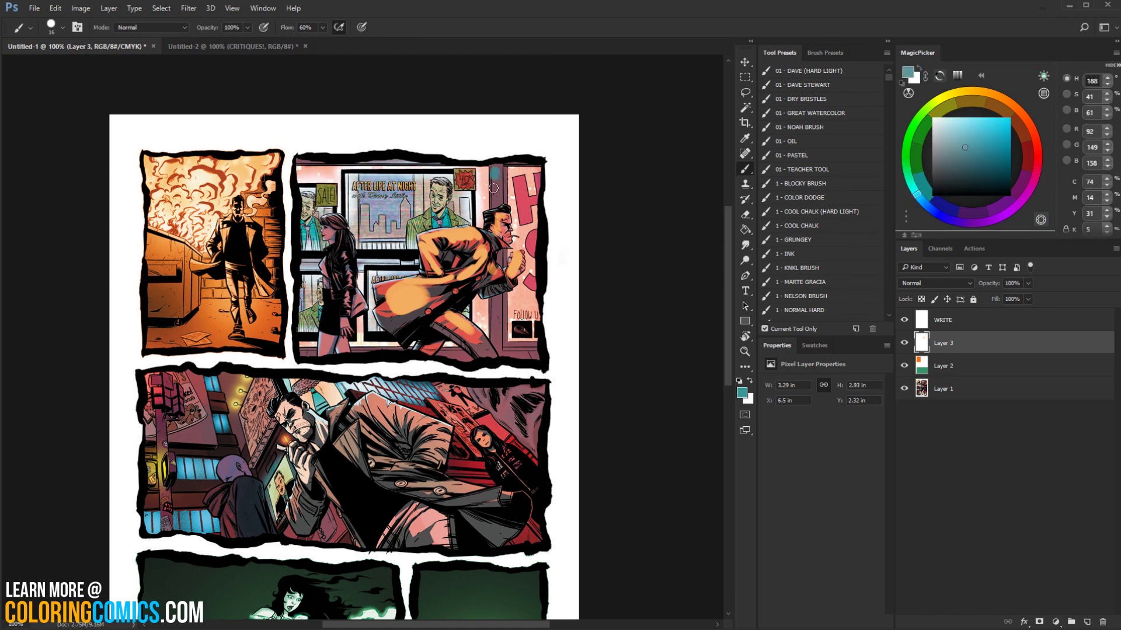
Paint teal down the storefront pillar behind the running man and along the ground at his feet
mouse_move(493, 188)
mouse_down()
mouse_move(498, 344)
mouse_move(524, 354)
mouse_move(432, 356)
mouse_move(475, 358)
mouse_up()
mouse_move(373, 344)
mouse_down()
mouse_move(359, 344)
mouse_move(389, 348)
mouse_move(297, 354)
mouse_up()
click(746, 351)
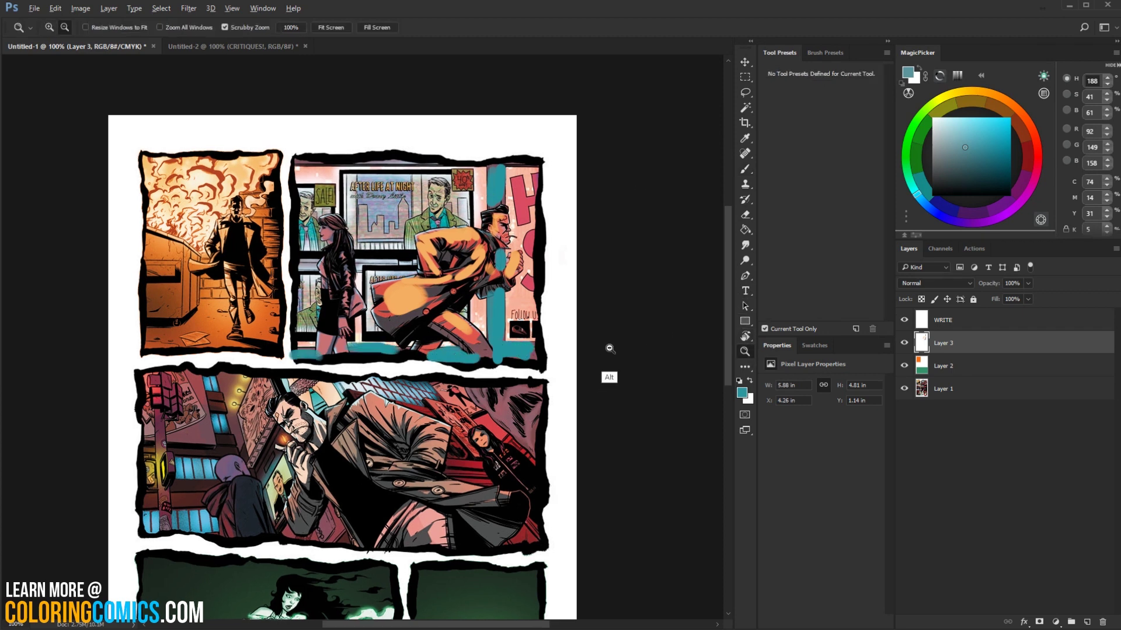
alt+click(608, 348)
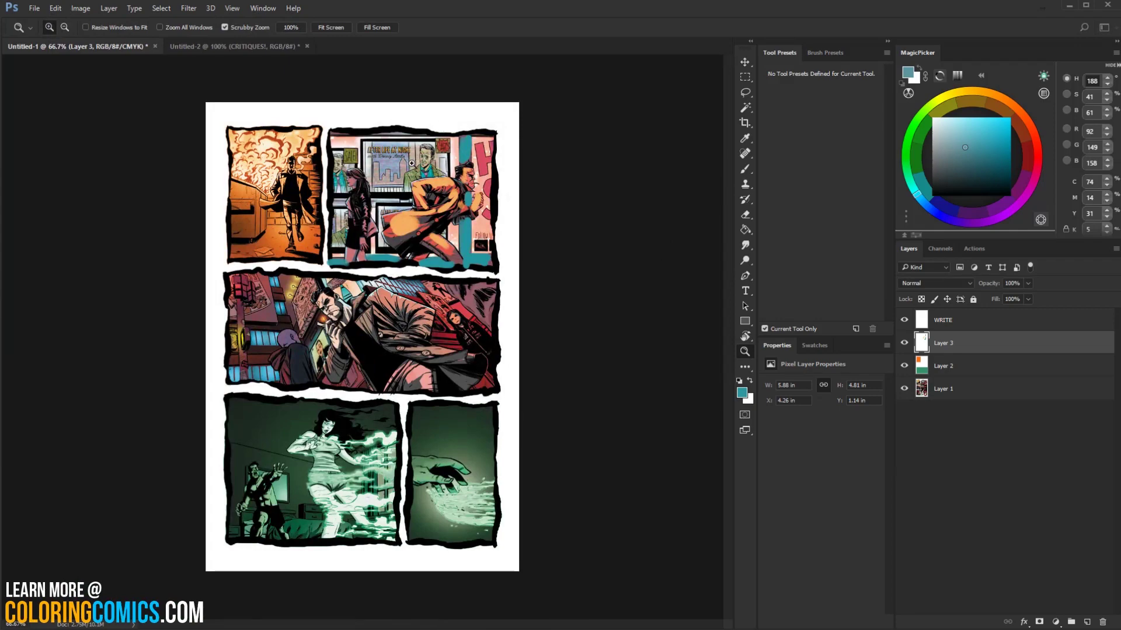
Hide Layer 3 to compare the storefront panel with its original colours, and delete the layer
click(445, 183)
drag(459, 184, 563, 295)
click(488, 320)
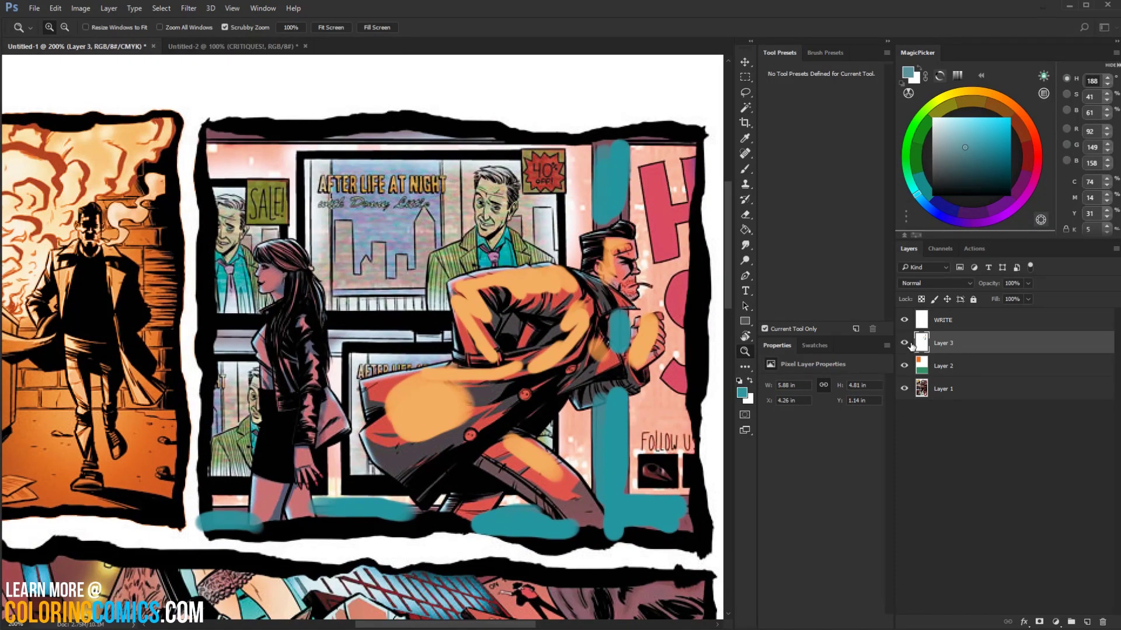
click(905, 343)
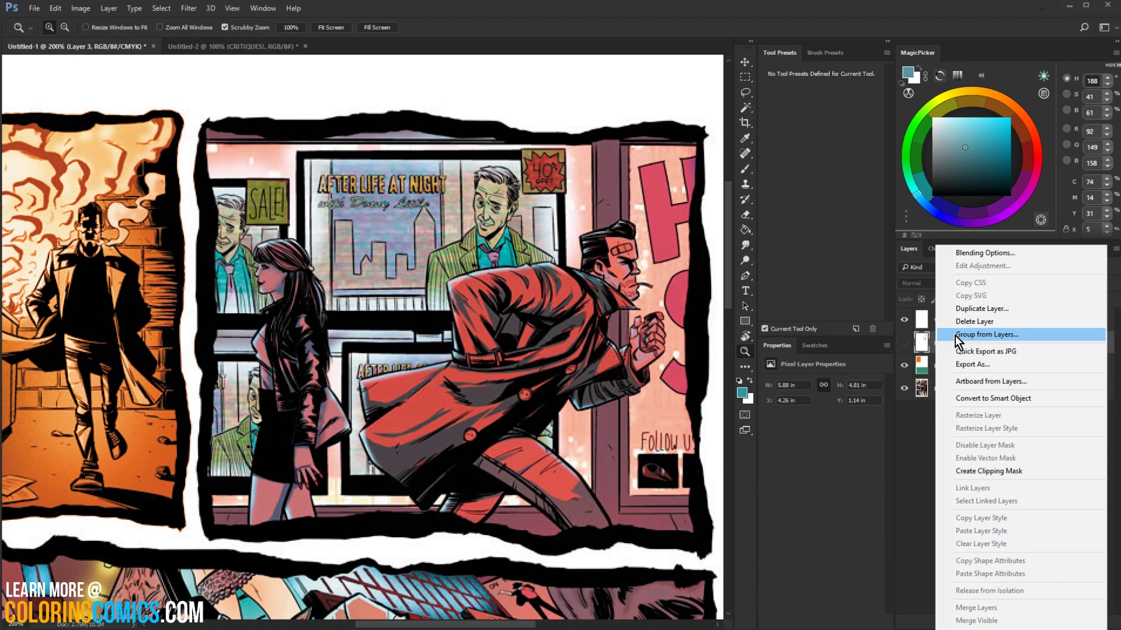
click(1008, 321)
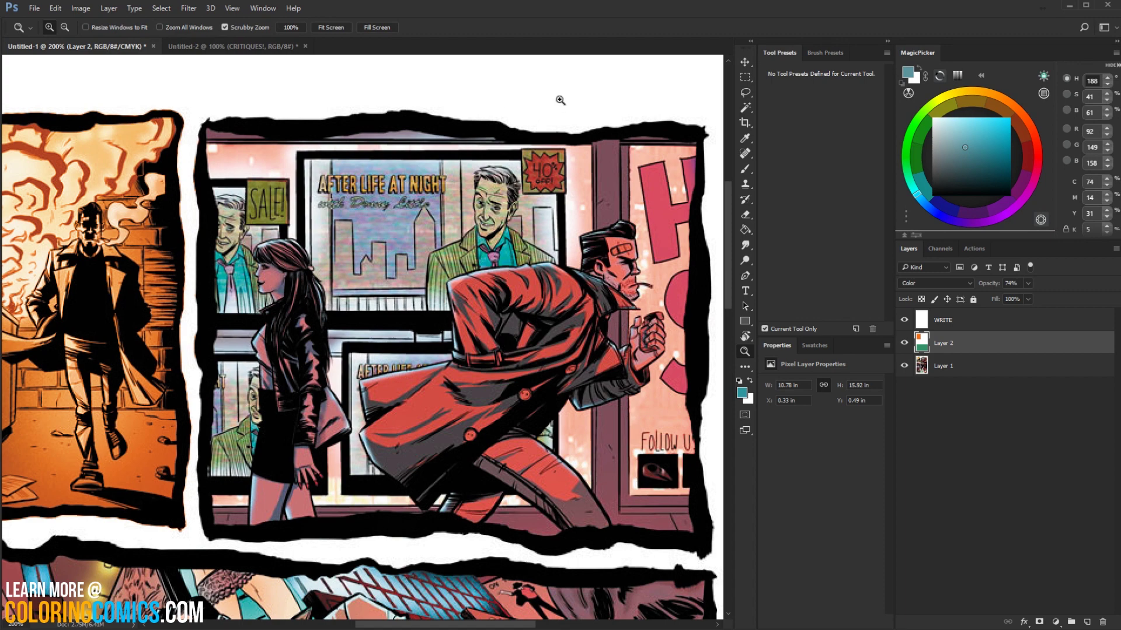
Try the 01 - TEACHER TOOL brush in white over the storefront window on the WRITE layer, and undo the stroke
key(b)
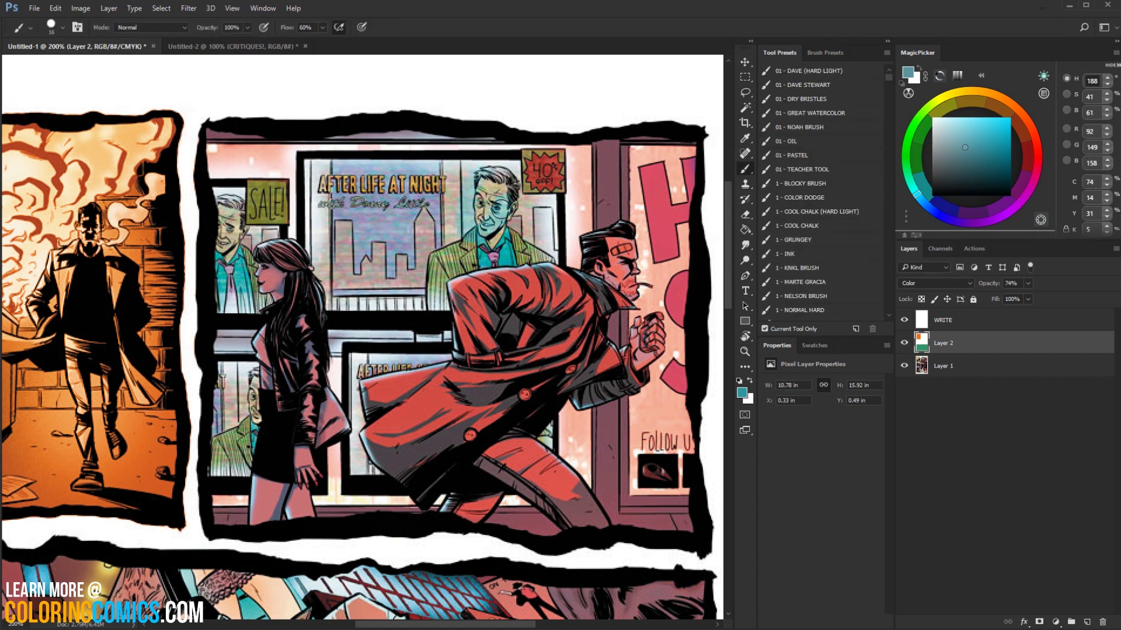
click(922, 323)
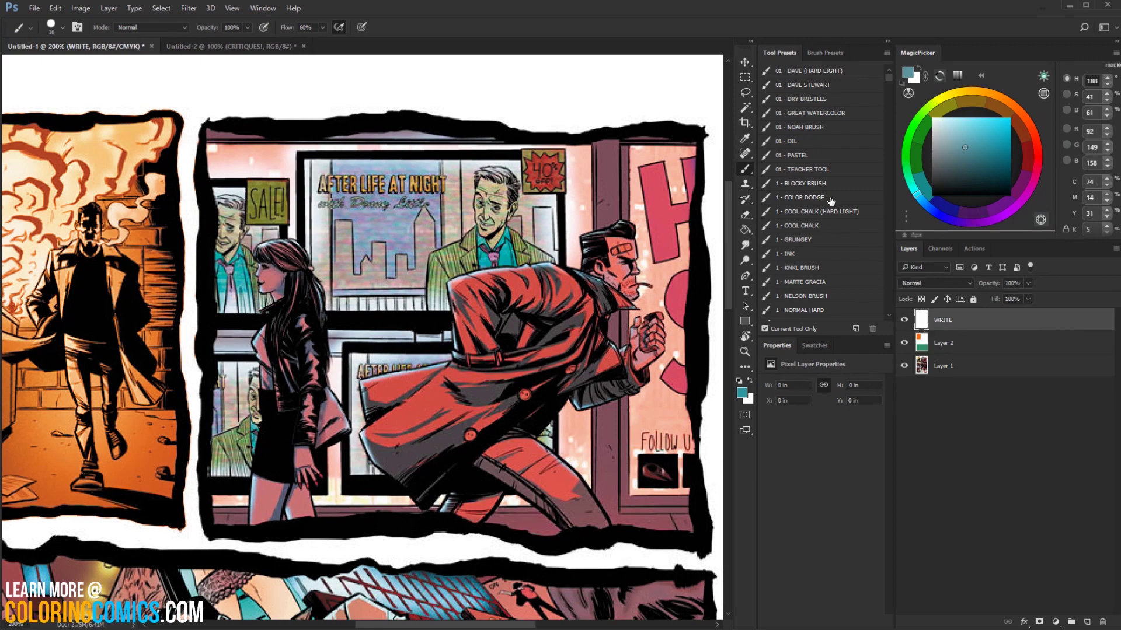
click(826, 170)
mouse_move(470, 181)
mouse_down()
mouse_move(444, 230)
mouse_move(383, 268)
mouse_up()
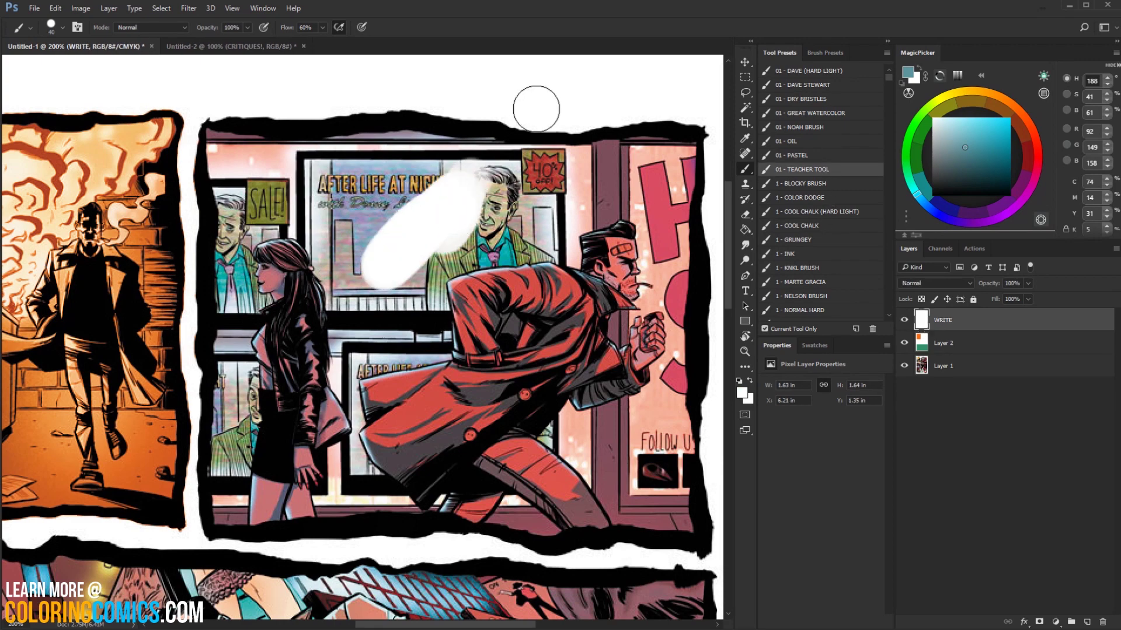
key(ctrl+z)
drag(475, 226, 449, 255)
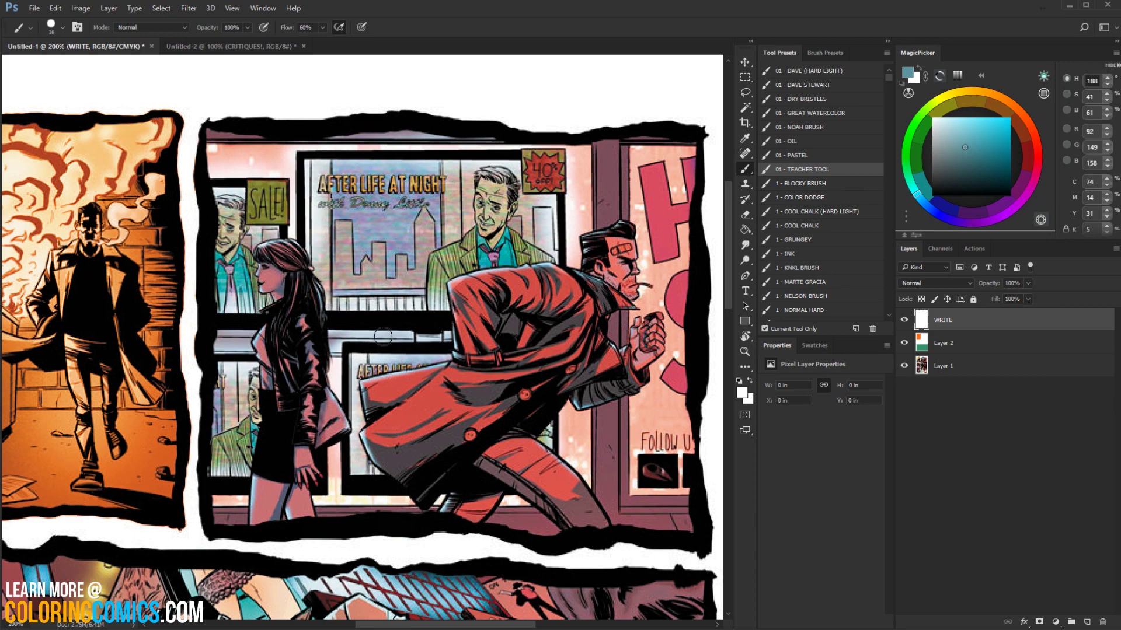
Mark the background areas around the smoking man in the middle panel with orange (H 38, S 97, B 100) on the WRITE layer
click(744, 352)
scroll(575, 327, down, 4)
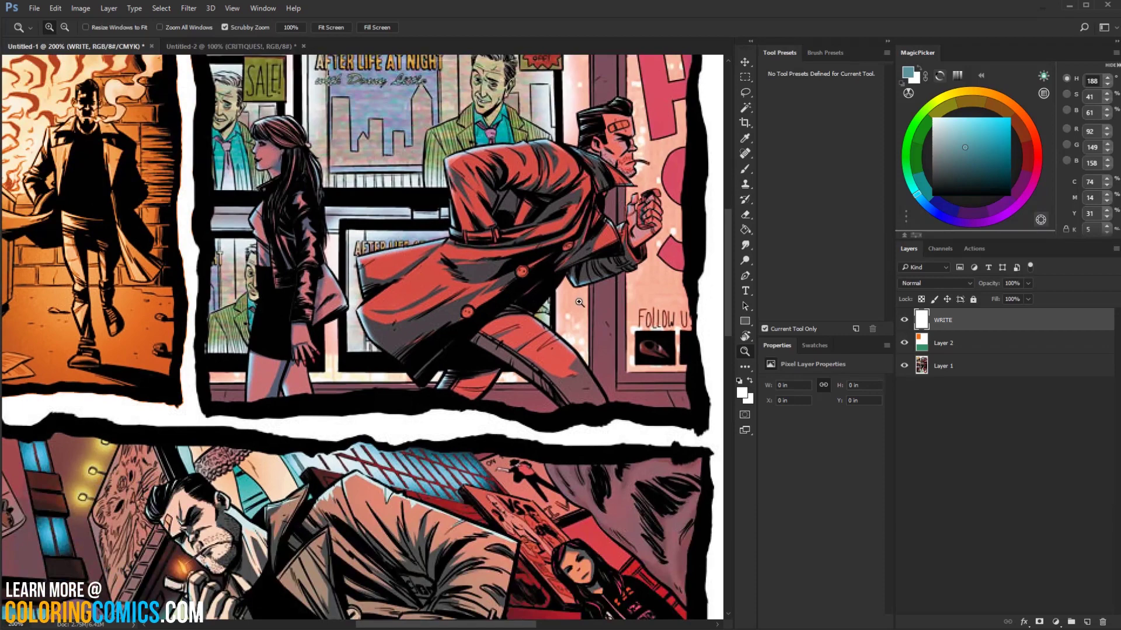
alt+click(620, 295)
scroll(547, 268, down, 5)
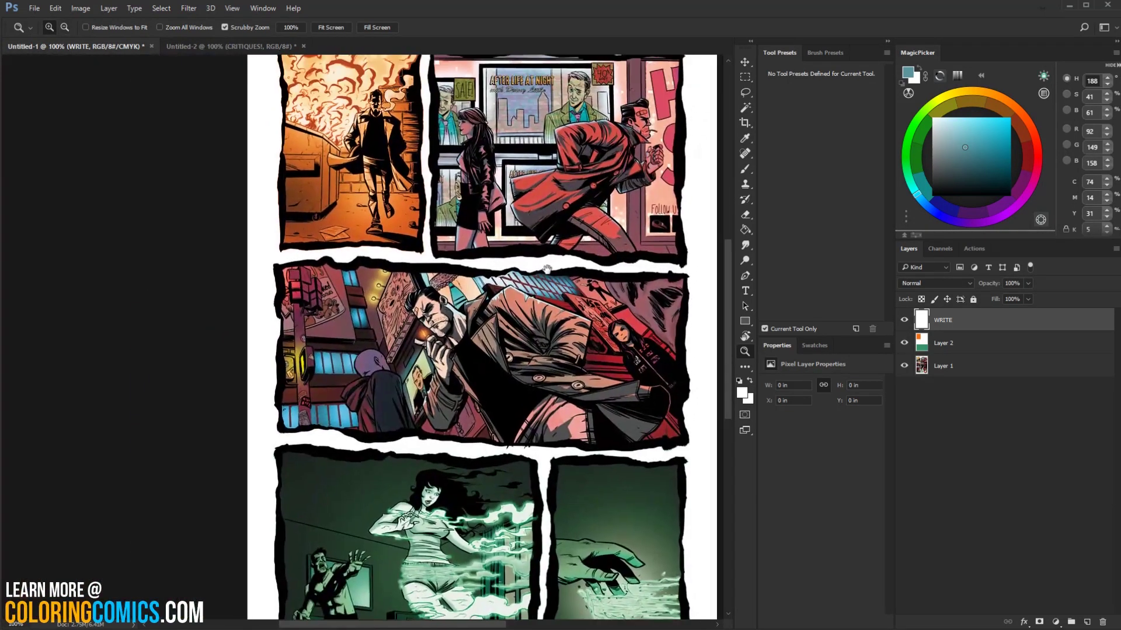
drag(547, 268, 622, 188)
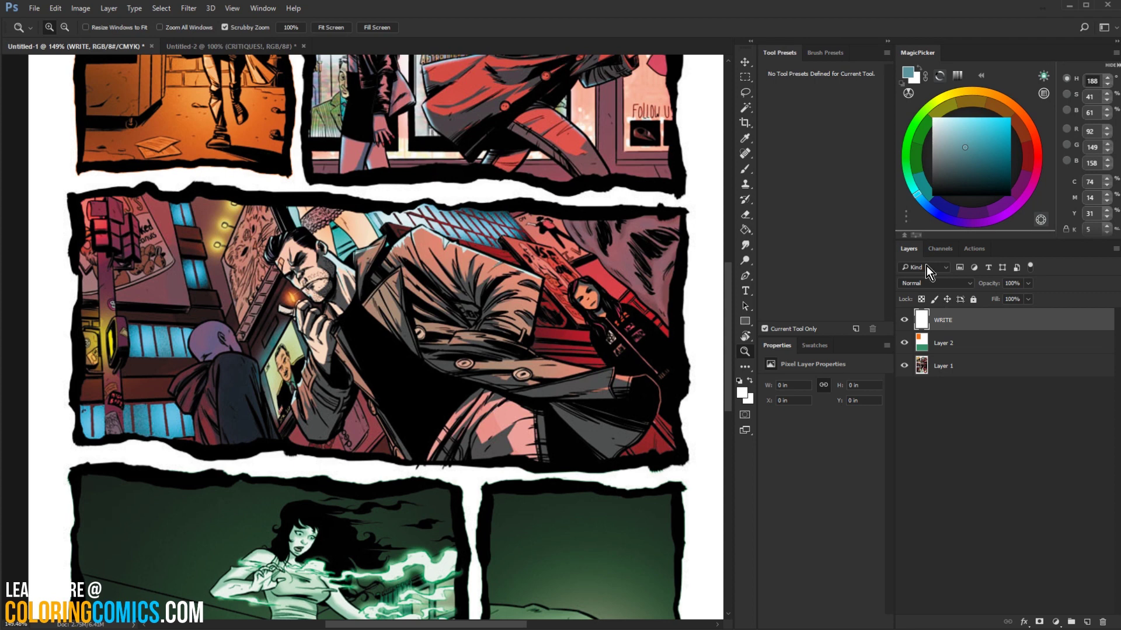
key(b)
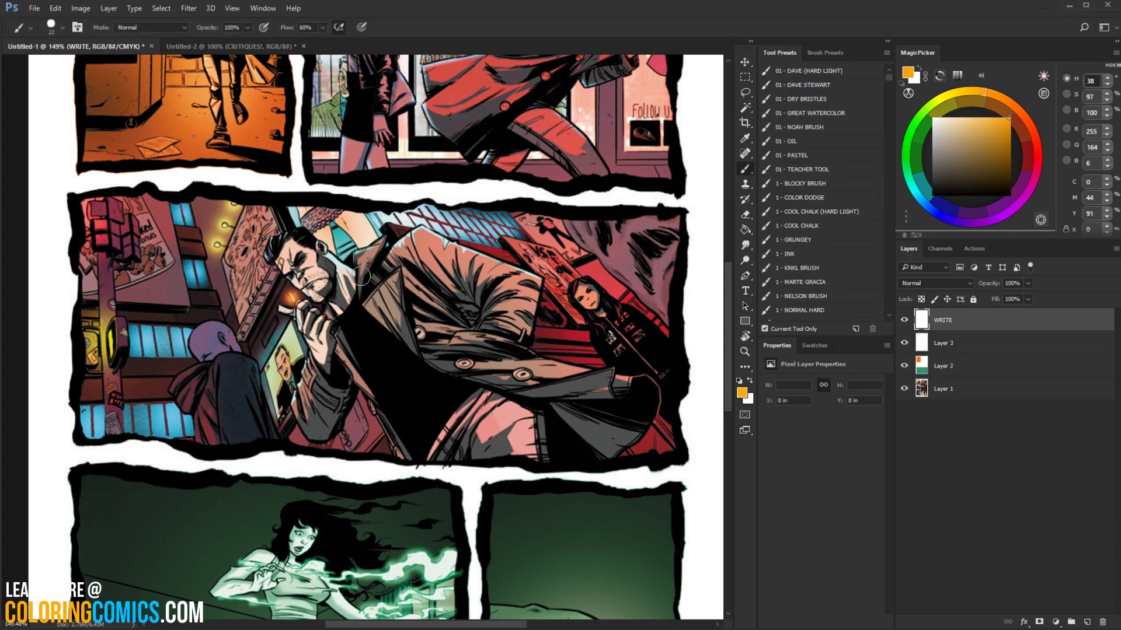
drag(287, 421, 305, 387)
mouse_move(462, 240)
mouse_down()
mouse_move(575, 279)
mouse_move(689, 420)
mouse_up()
mouse_move(551, 266)
mouse_down()
mouse_move(546, 298)
mouse_move(589, 356)
mouse_move(613, 358)
mouse_up()
drag(368, 406, 342, 447)
drag(295, 426, 286, 440)
mouse_move(677, 426)
mouse_down()
mouse_move(646, 447)
mouse_move(677, 438)
mouse_up()
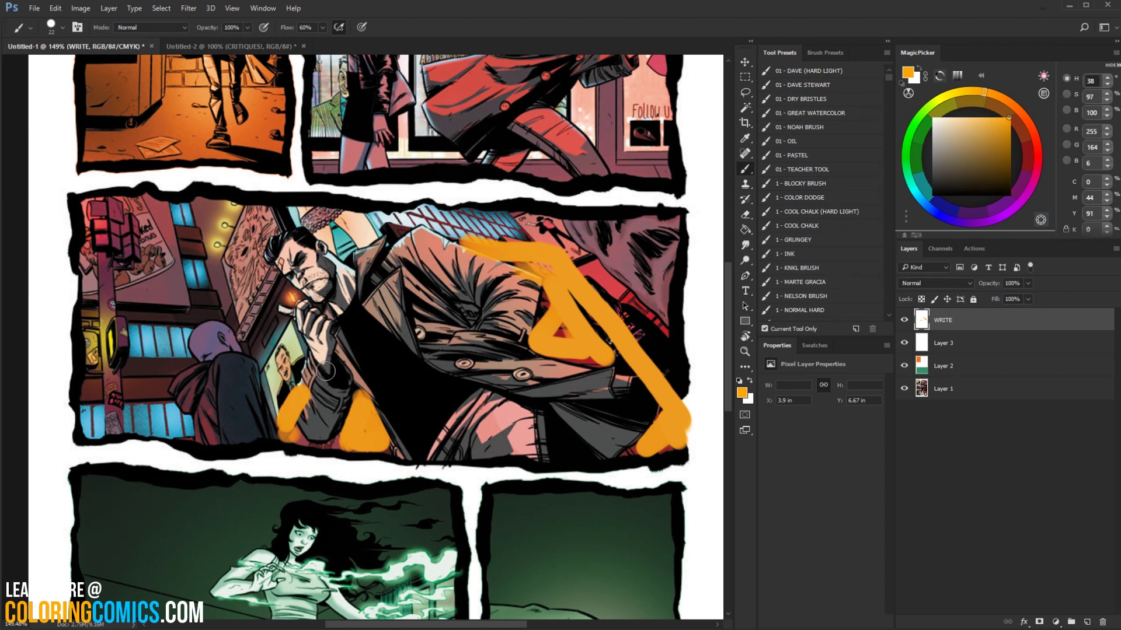
Outline the smoking man's coat with a thick orange stroke, and undo all the orange marks on the middle panel
mouse_move(315, 373)
mouse_down()
mouse_move(338, 340)
mouse_move(453, 253)
mouse_move(531, 438)
mouse_move(362, 464)
mouse_move(286, 453)
mouse_move(326, 374)
mouse_up()
alt+right_click(368, 350)
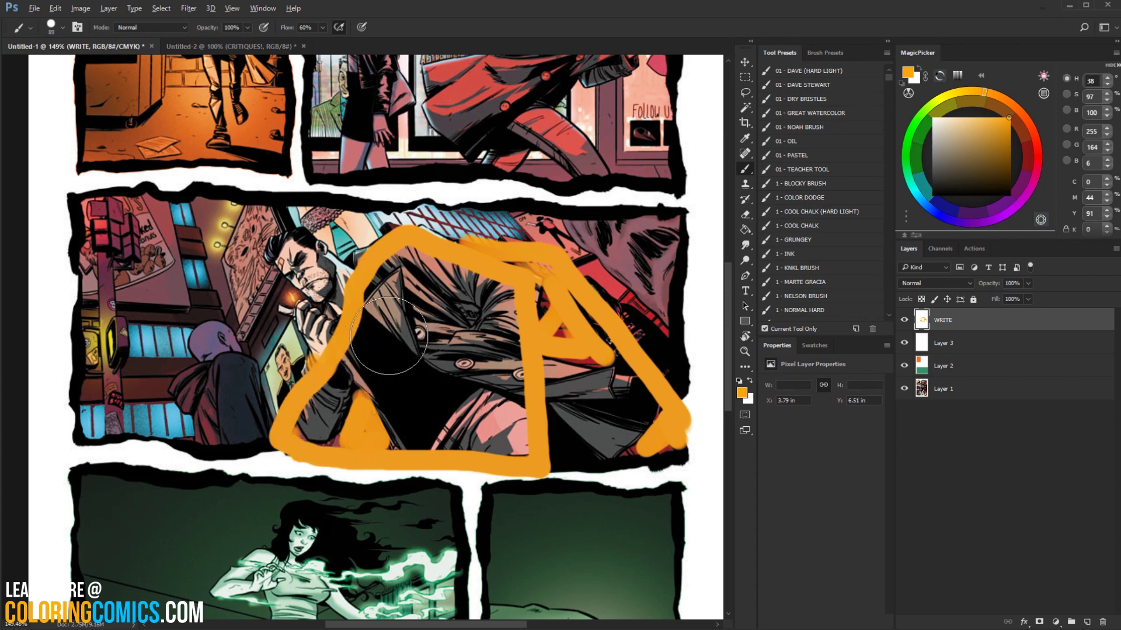
mouse_move(388, 350)
mouse_down()
mouse_move(482, 354)
mouse_move(480, 446)
mouse_move(417, 466)
mouse_move(429, 422)
mouse_move(554, 400)
mouse_move(575, 429)
mouse_up()
key(ctrl+z)
key(ctrl+z)
key(ctrl+z)
key(ctrl+z)
key(ctrl+z)
key(ctrl+z)
key(ctrl+alt+z)
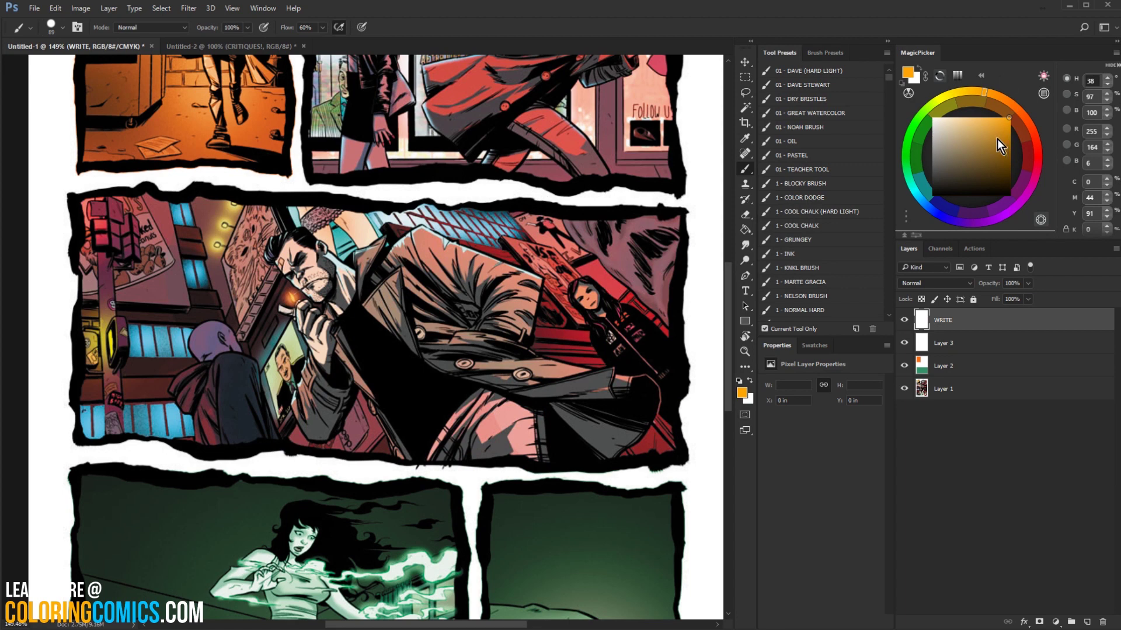
Set the brush to magenta (H 311, S 93, B 100) and paint over the smoking man's hand and face
click(1027, 164)
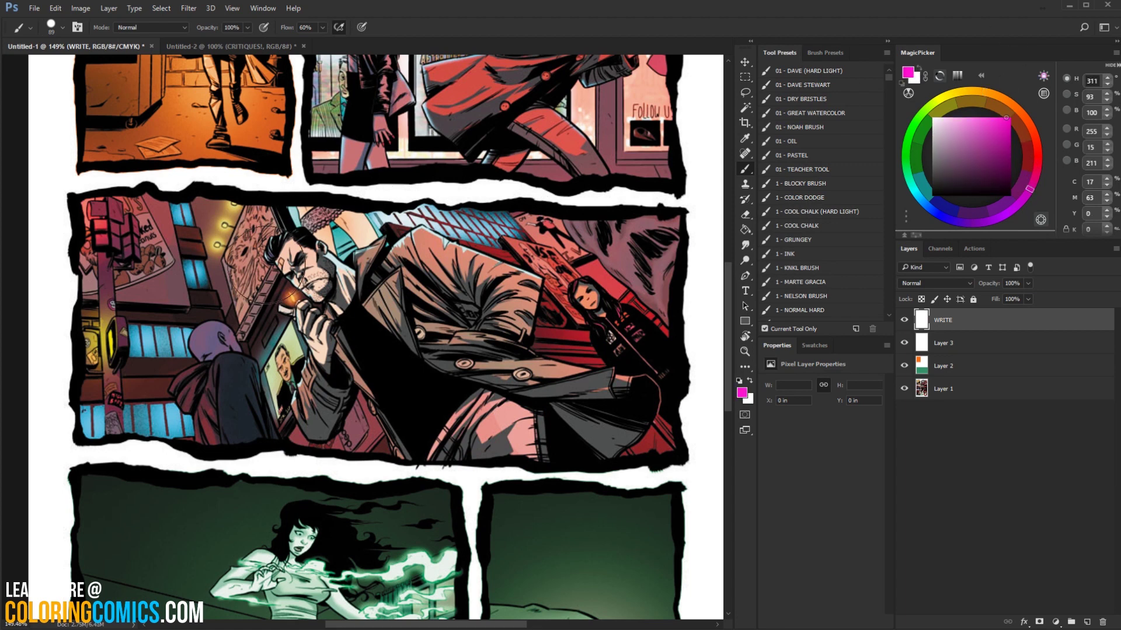
drag(273, 265, 251, 272)
drag(308, 309, 319, 342)
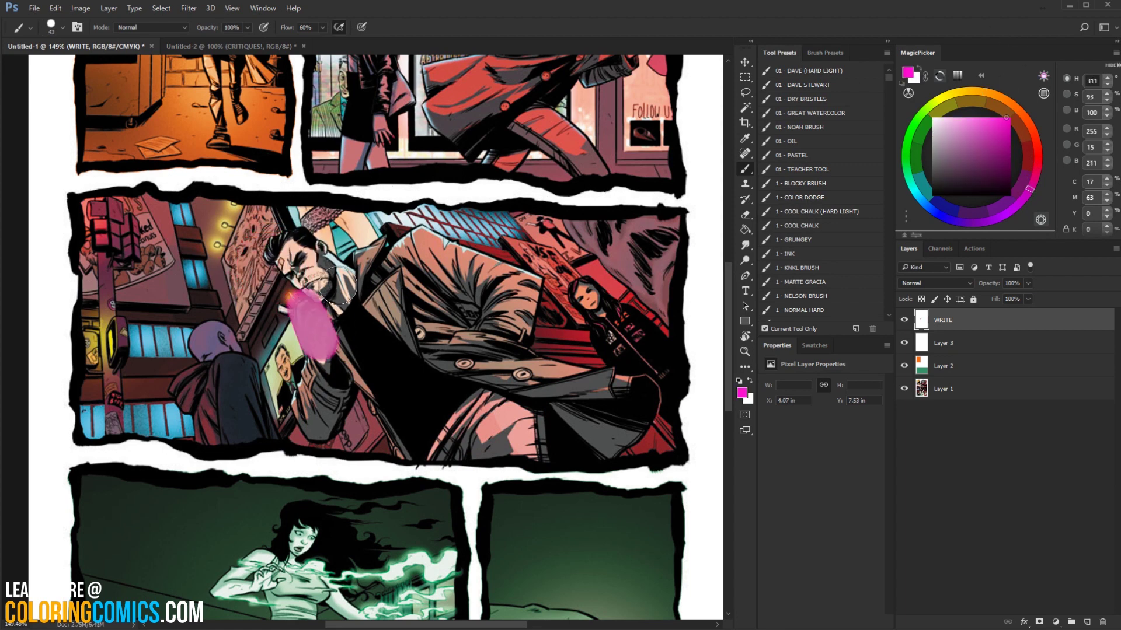
drag(323, 284, 319, 284)
drag(296, 250, 338, 285)
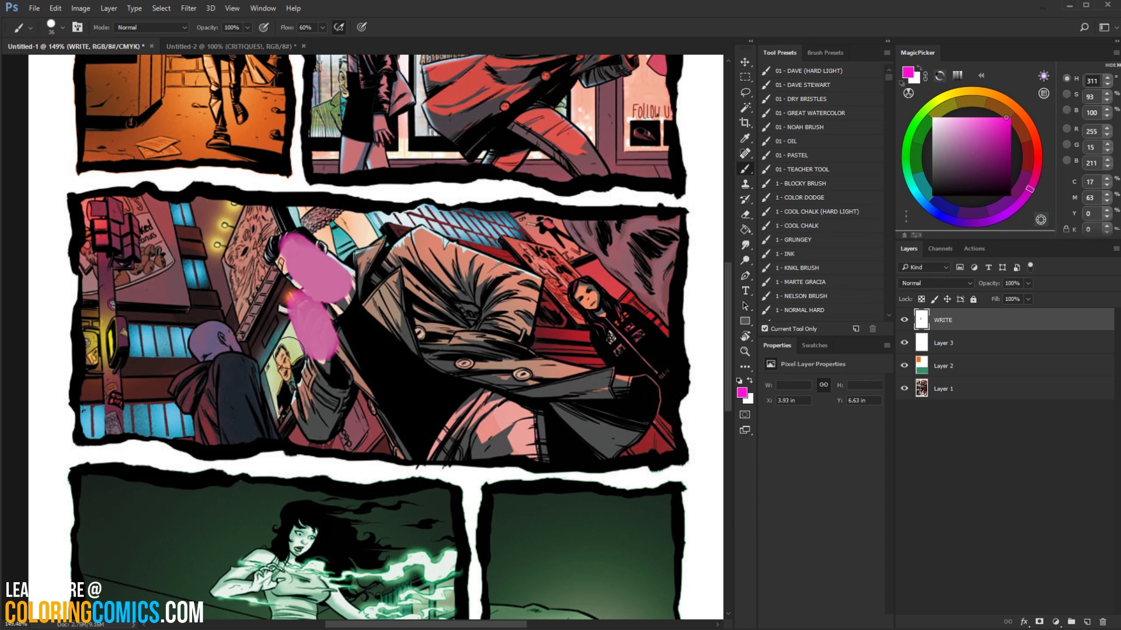
Extend the magenta into a broad band from below the man's hand, over his head and along the panel's upper background
mouse_move(294, 336)
mouse_down()
mouse_move(281, 366)
mouse_move(290, 383)
mouse_up()
drag(307, 216, 540, 230)
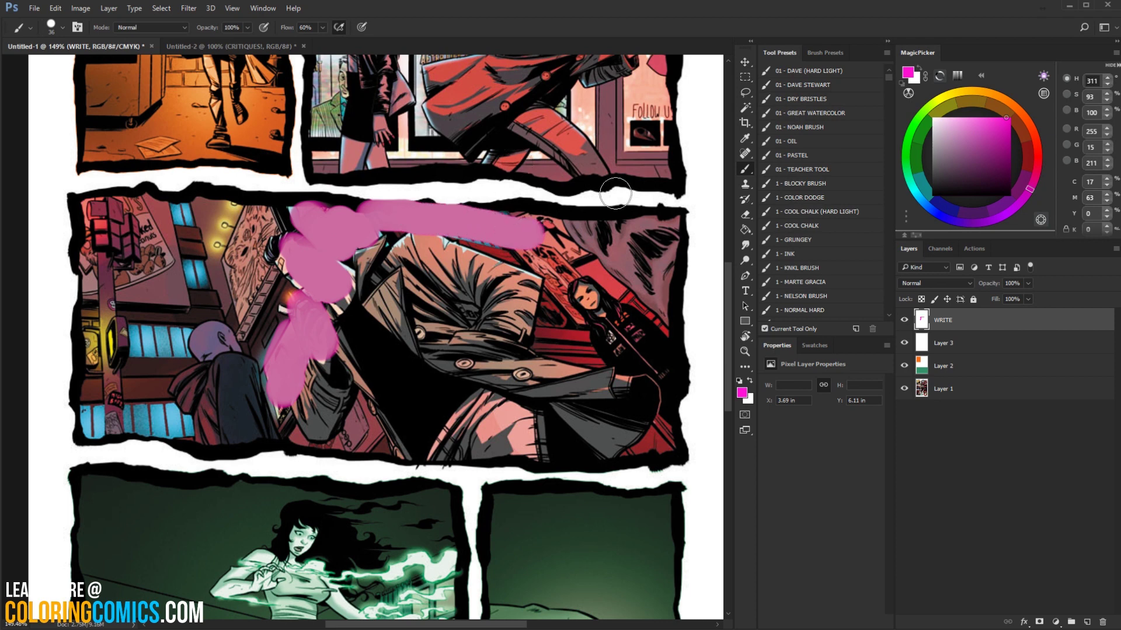
click(995, 90)
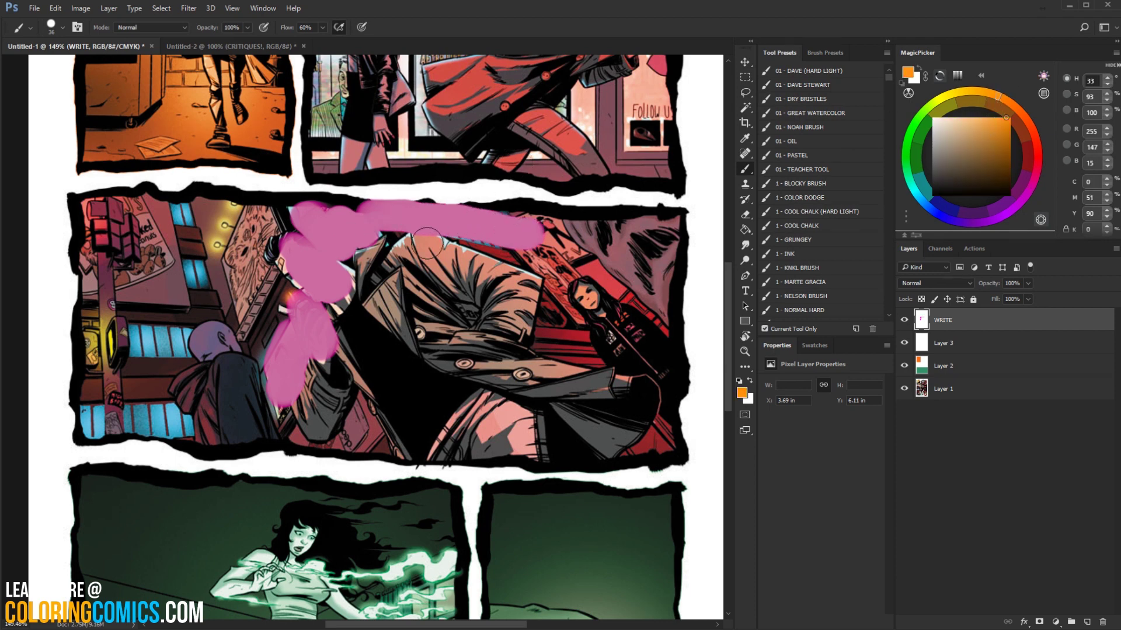
alt+click(426, 213)
mouse_move(296, 320)
mouse_down()
mouse_move(347, 237)
mouse_move(421, 212)
mouse_move(525, 234)
mouse_up()
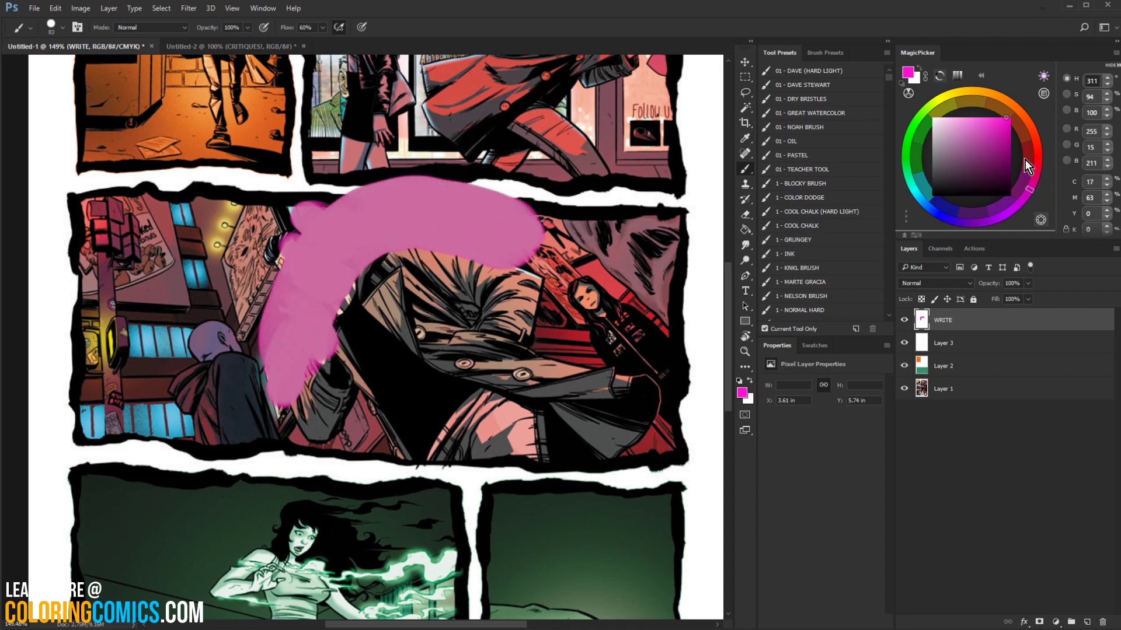
Block in the smoking man's coat with orange (H 26, S 94, B 100), and undo the recent paint strokes
click(1012, 105)
mouse_move(385, 345)
mouse_down()
mouse_move(350, 362)
mouse_move(485, 362)
mouse_move(636, 397)
mouse_move(509, 300)
mouse_move(463, 388)
mouse_move(475, 320)
mouse_up()
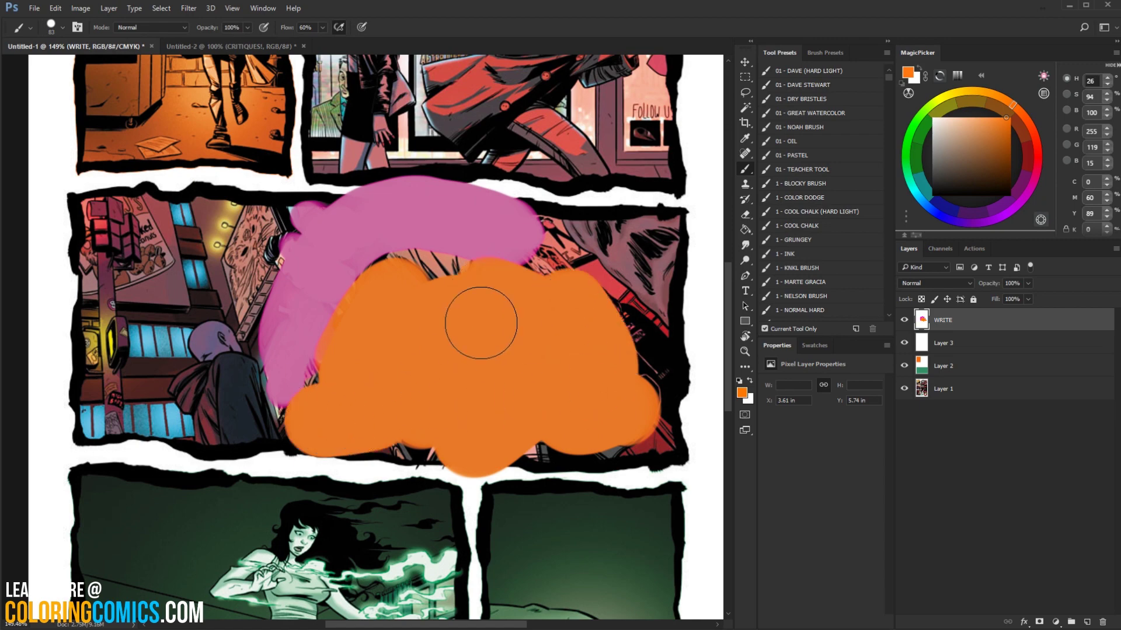
key(ctrl+alt+z)
key(ctrl+alt+z)
key(ctrl+alt+z)
key(ctrl+alt+z)
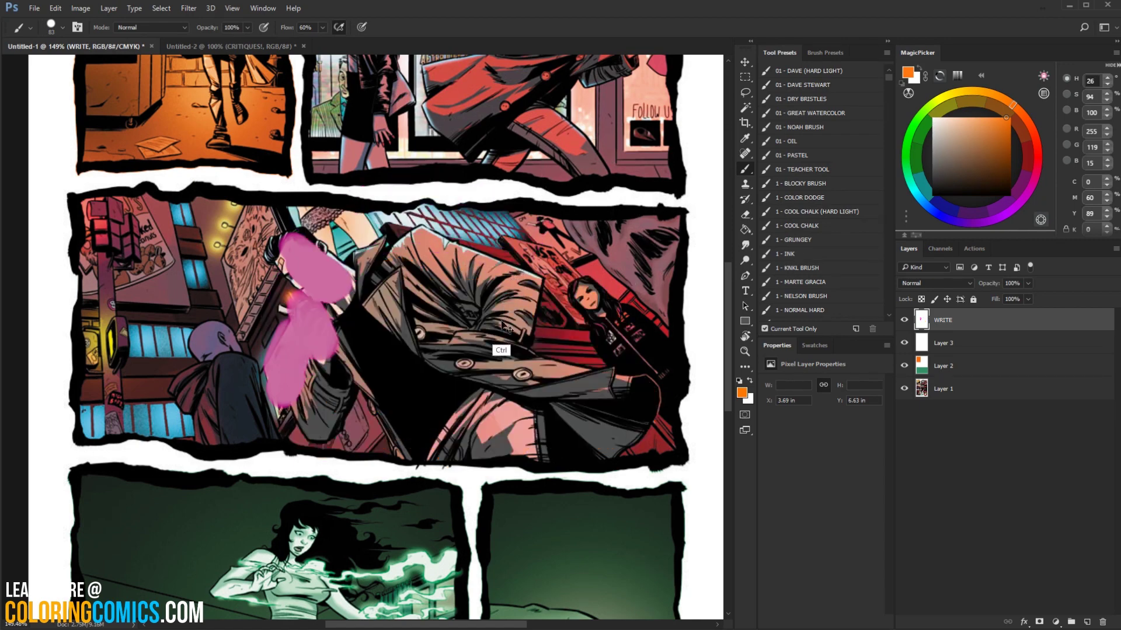
Examine the middle panel's colouring around the smoking man, the hooded figure and the background buildings
click(745, 352)
alt+click(514, 381)
click(518, 380)
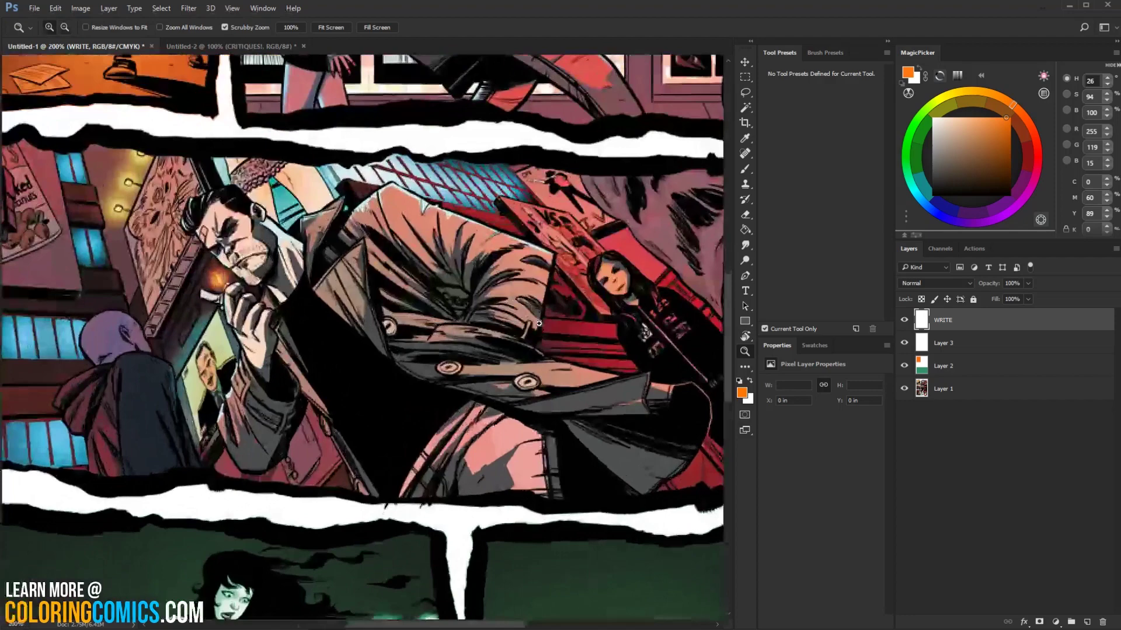
alt+click(527, 378)
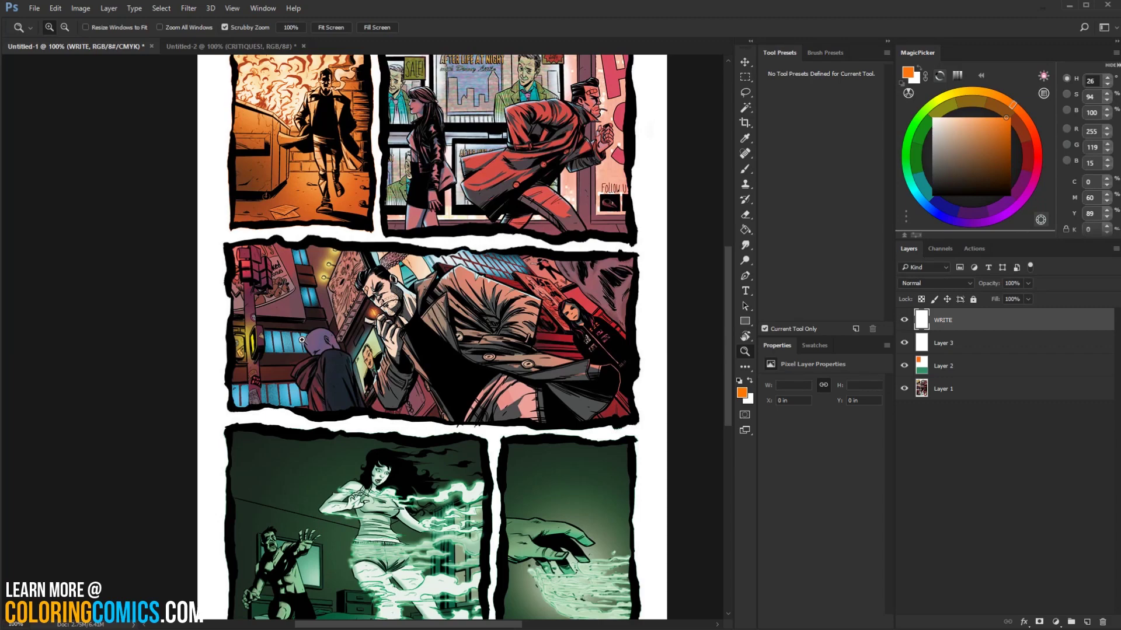
click(329, 326)
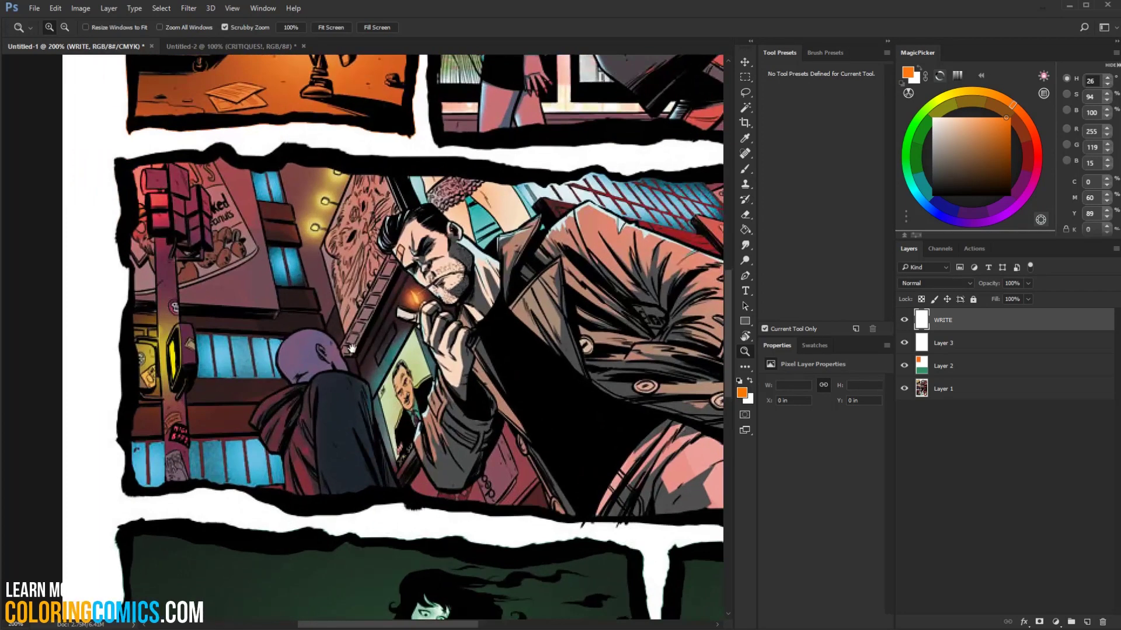
drag(352, 349, 318, 354)
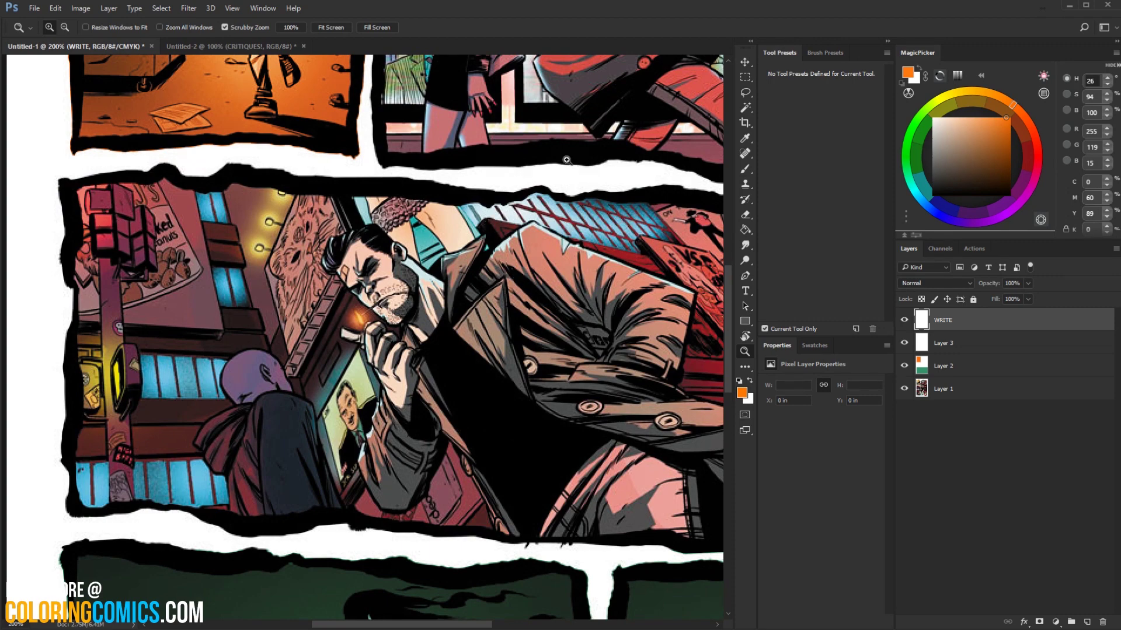
drag(653, 339, 553, 336)
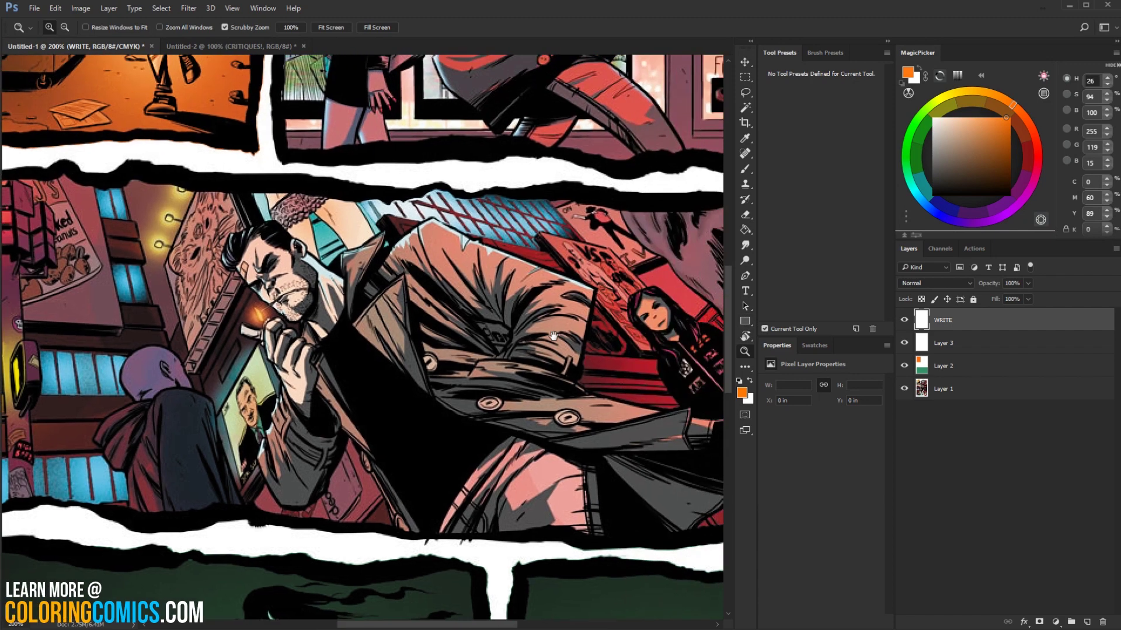
Make a freehand lasso selection of the middle panel's background around the smoking man with Layer 3 active
mouse_move(642, 377)
mouse_down()
mouse_move(546, 374)
mouse_move(633, 362)
mouse_up()
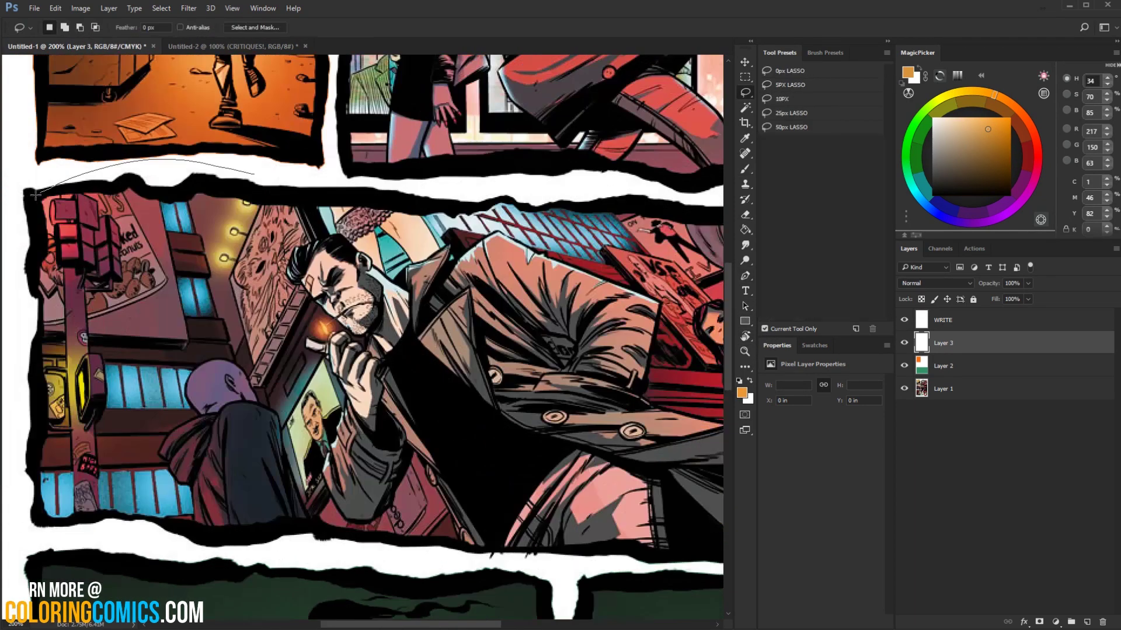
mouse_move(30, 198)
mouse_down()
mouse_move(18, 403)
mouse_move(37, 527)
mouse_move(301, 550)
mouse_move(467, 544)
mouse_move(415, 456)
mouse_move(339, 506)
mouse_move(335, 333)
mouse_move(305, 308)
mouse_move(290, 270)
mouse_move(367, 252)
mouse_move(411, 292)
mouse_move(495, 233)
mouse_move(659, 303)
mouse_move(655, 200)
mouse_move(295, 204)
mouse_move(269, 187)
mouse_up()
mouse_move(629, 203)
mouse_down()
mouse_move(328, 191)
mouse_move(518, 200)
mouse_move(571, 427)
mouse_move(450, 541)
mouse_move(471, 429)
mouse_move(349, 394)
mouse_move(359, 281)
mouse_up()
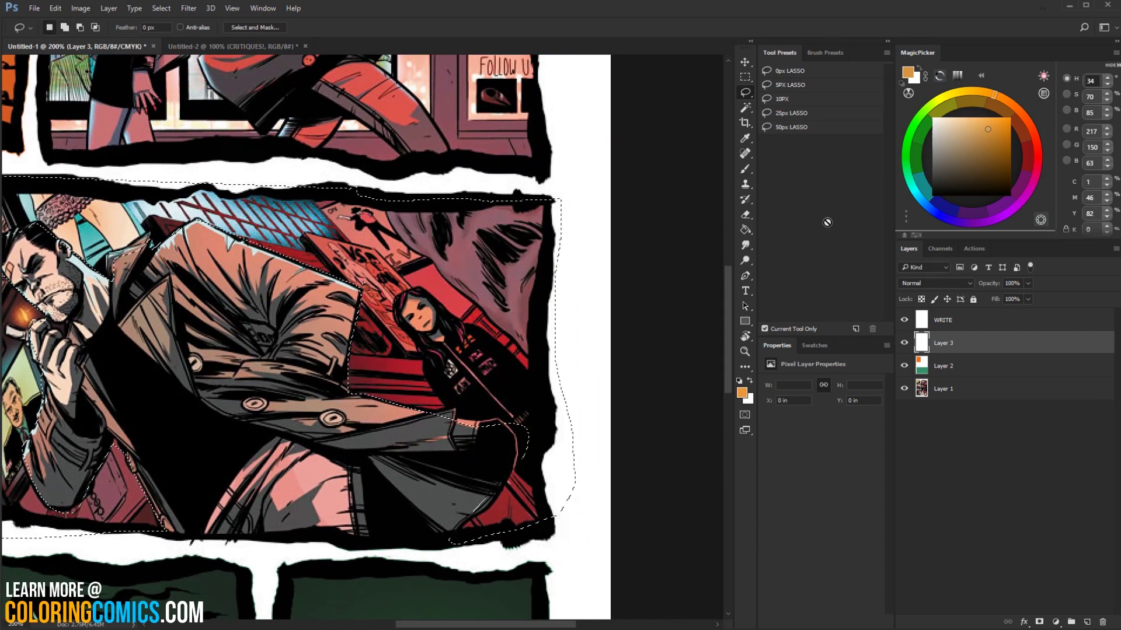
Fill the selected background of the middle panel with blue (H 194, S 76, B 71) on Layer 3
double_click(744, 352)
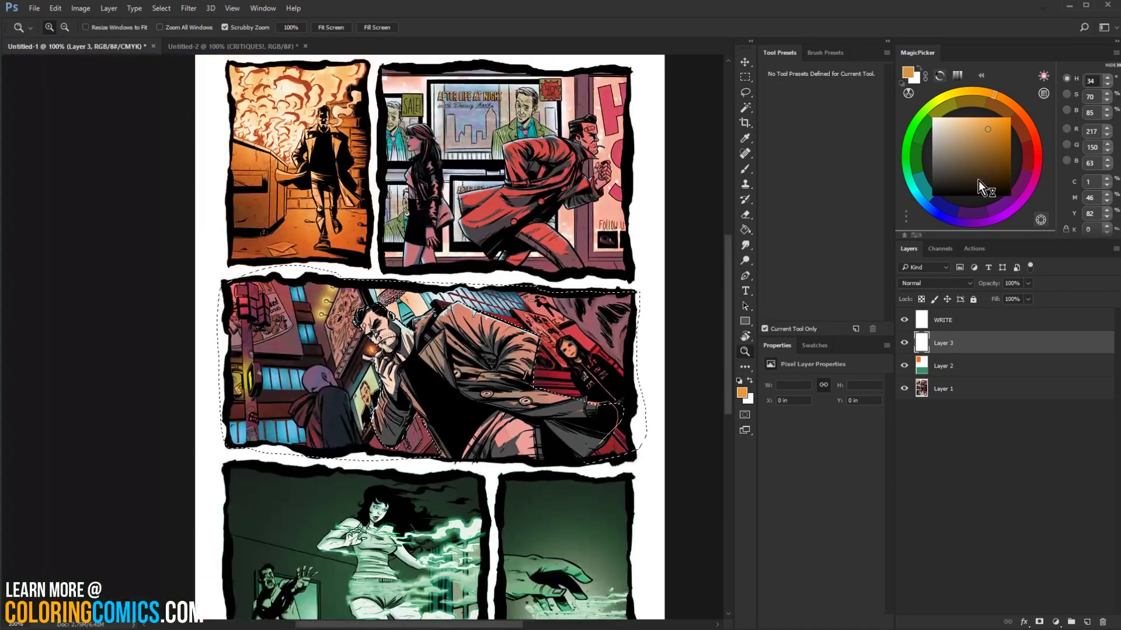
key(d)
click(972, 153)
click(919, 195)
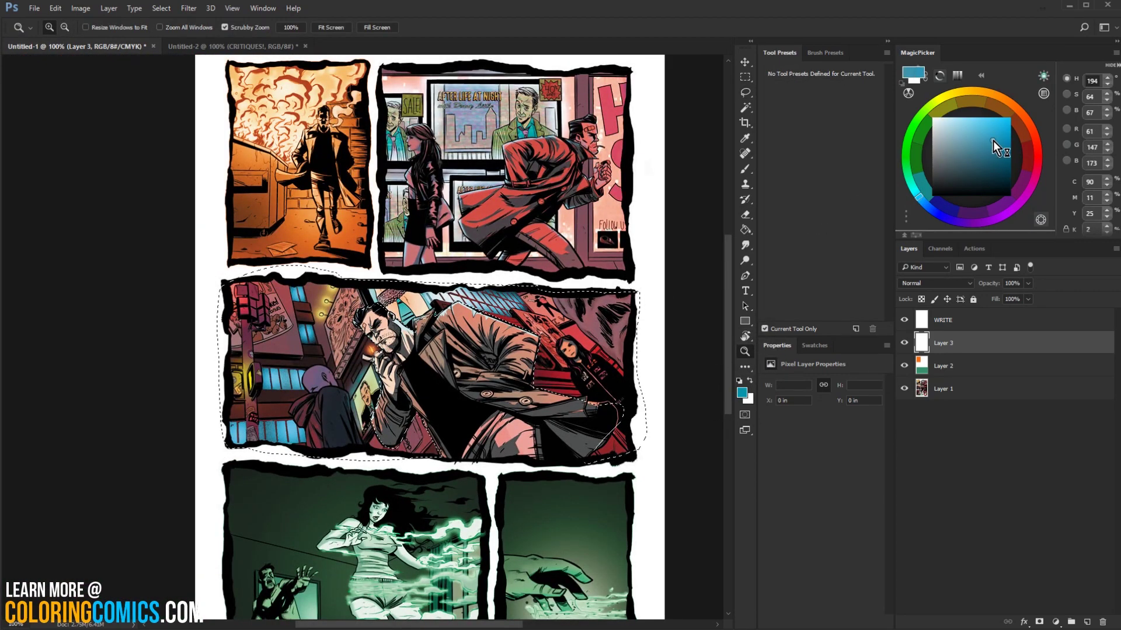
click(993, 140)
key(g)
click(512, 293)
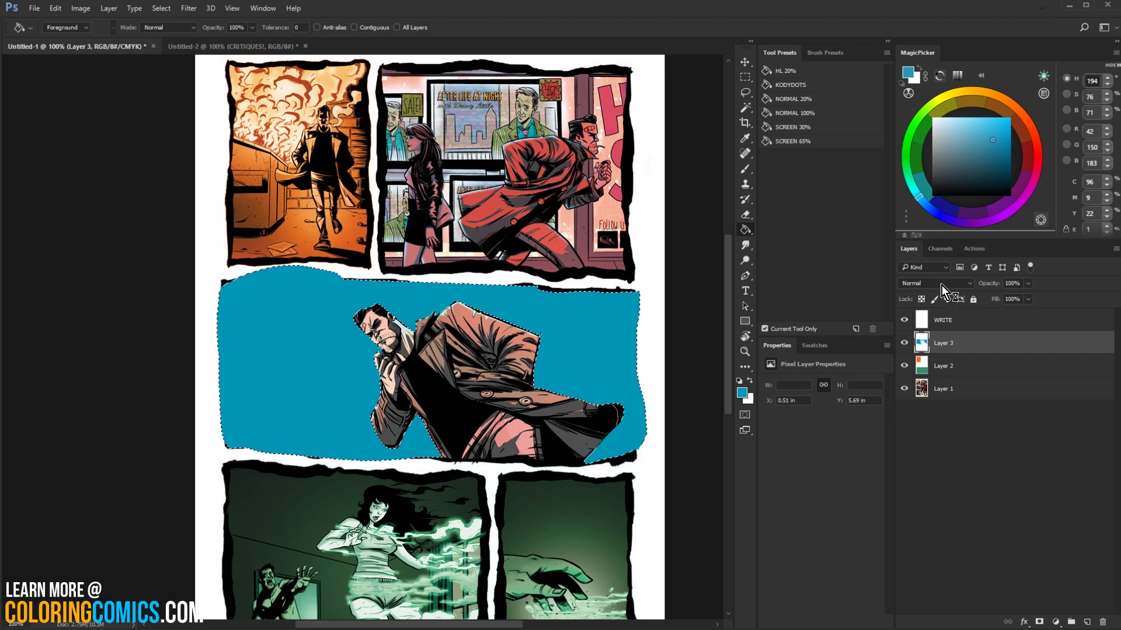
Compare the Overlay, Hue and Color blending modes on Layer 3's blue fill, returning to Overlay
click(941, 284)
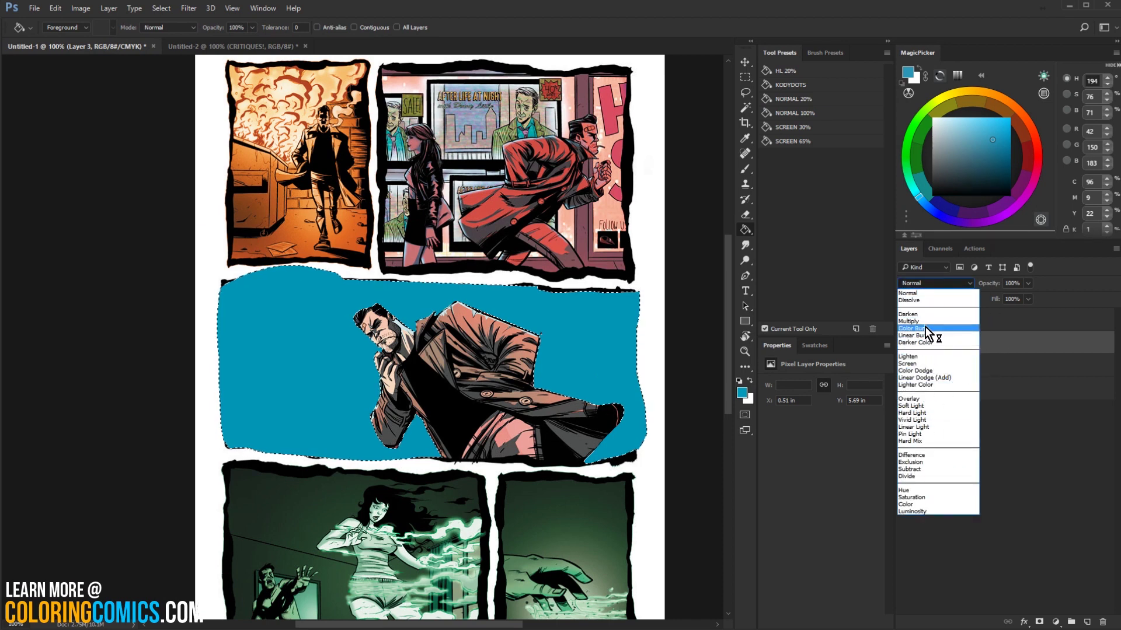
click(919, 398)
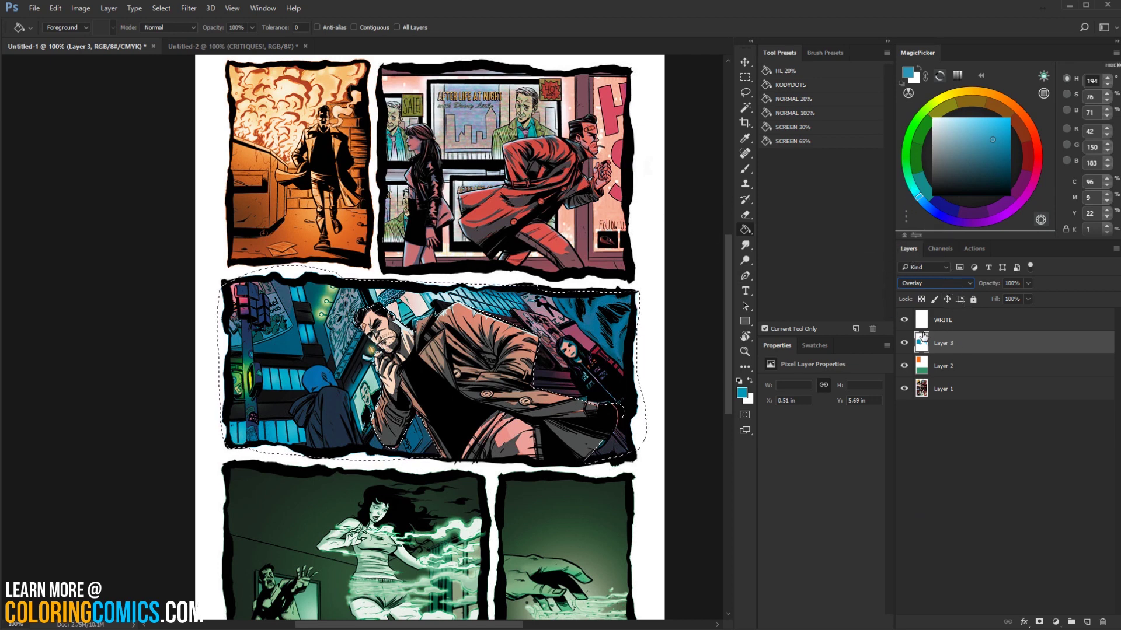
click(934, 283)
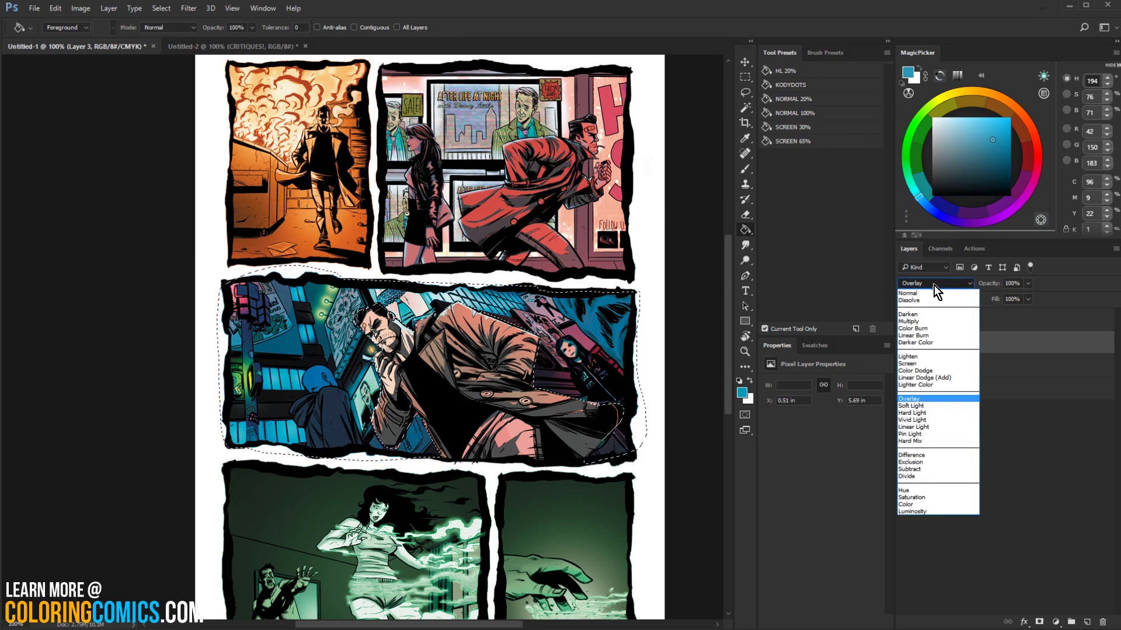
click(929, 406)
key(Down)
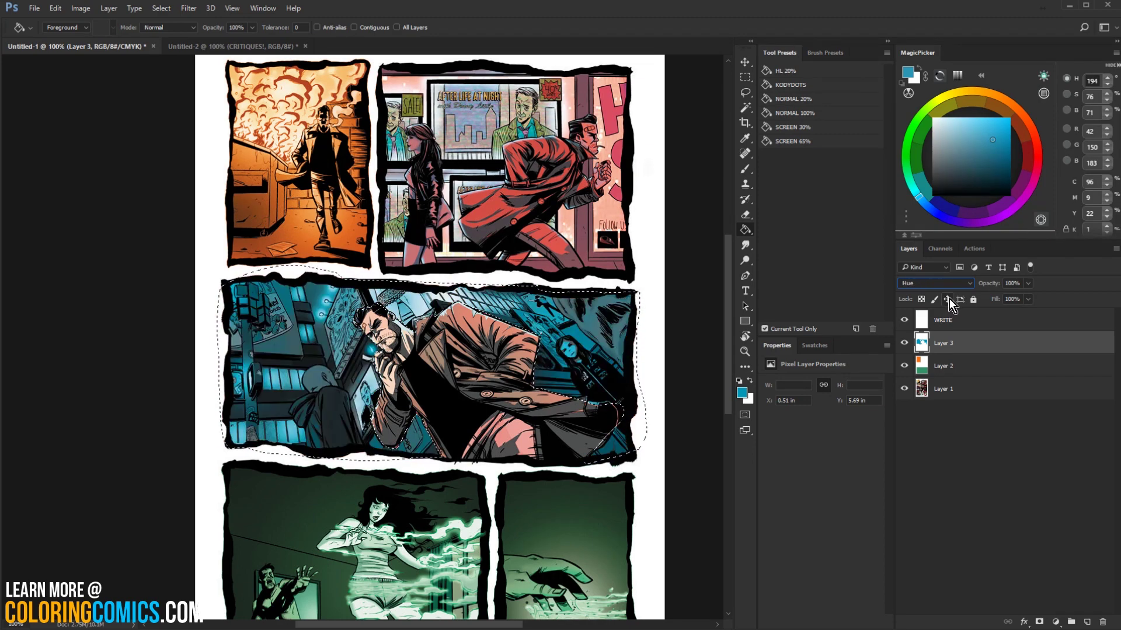
key(Down)
key(Down)
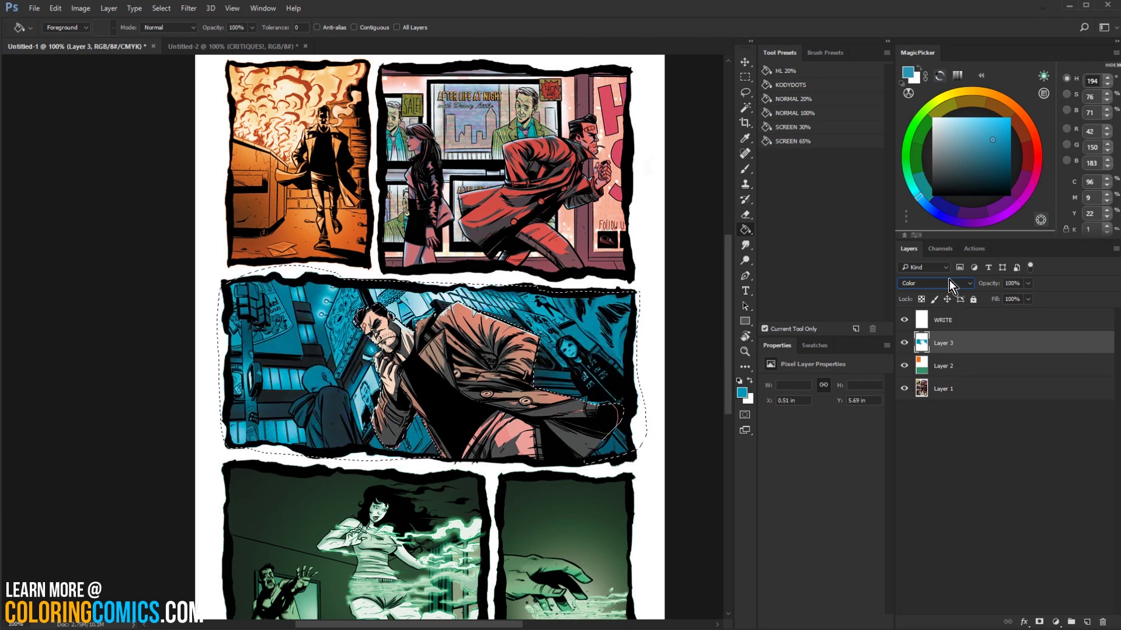
click(950, 281)
click(917, 399)
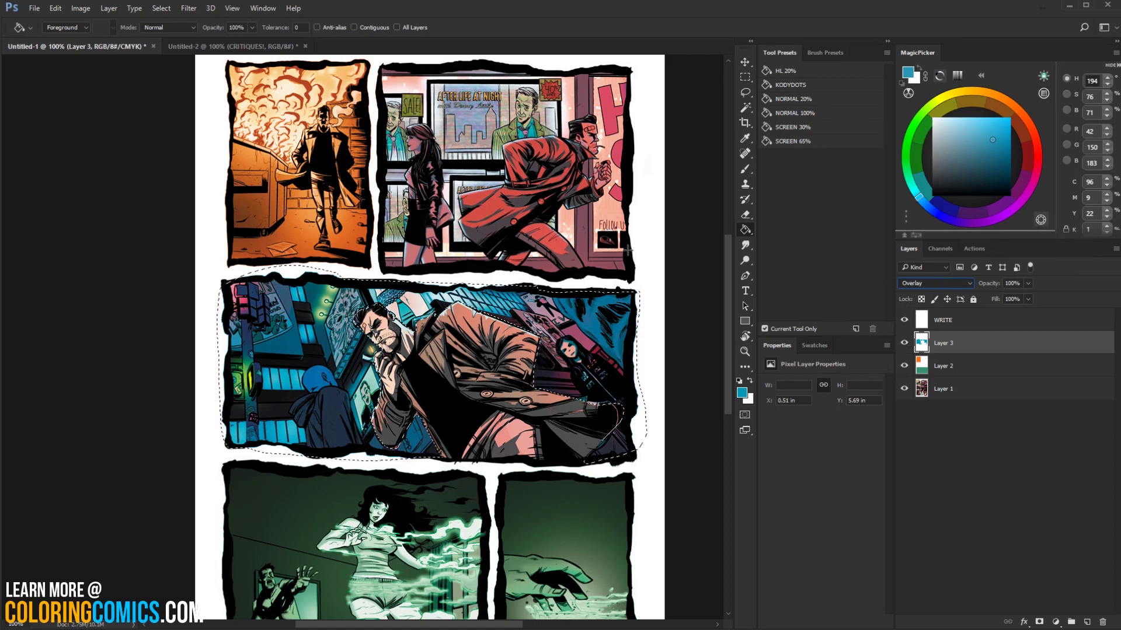
Set Layer 3's blending mode to Color and deselect the background
key(l)
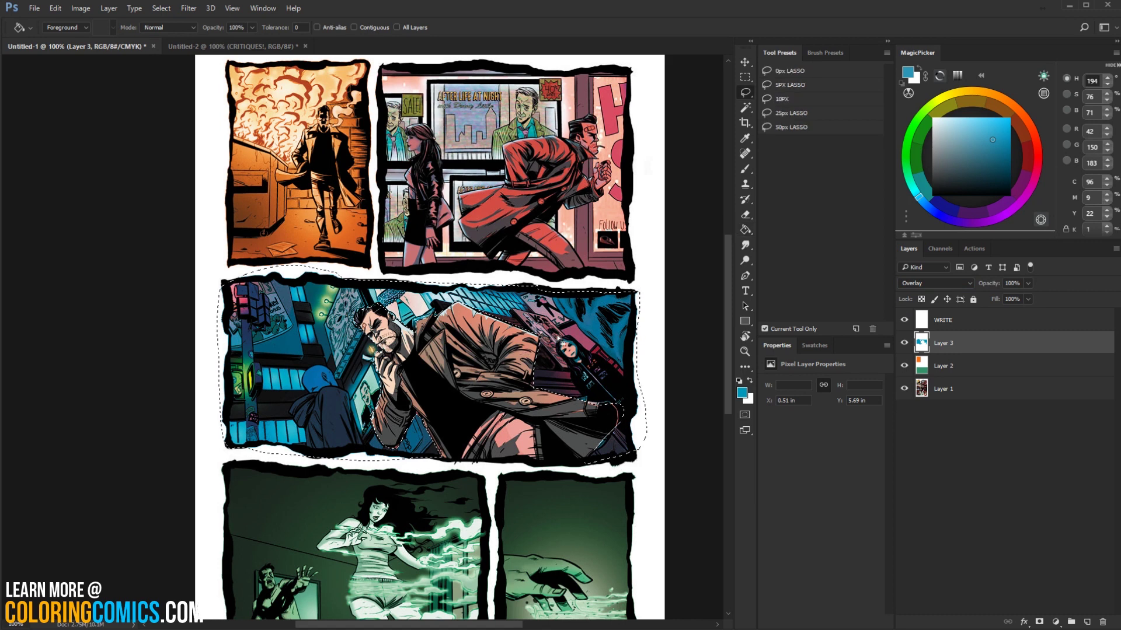
click(945, 285)
click(918, 505)
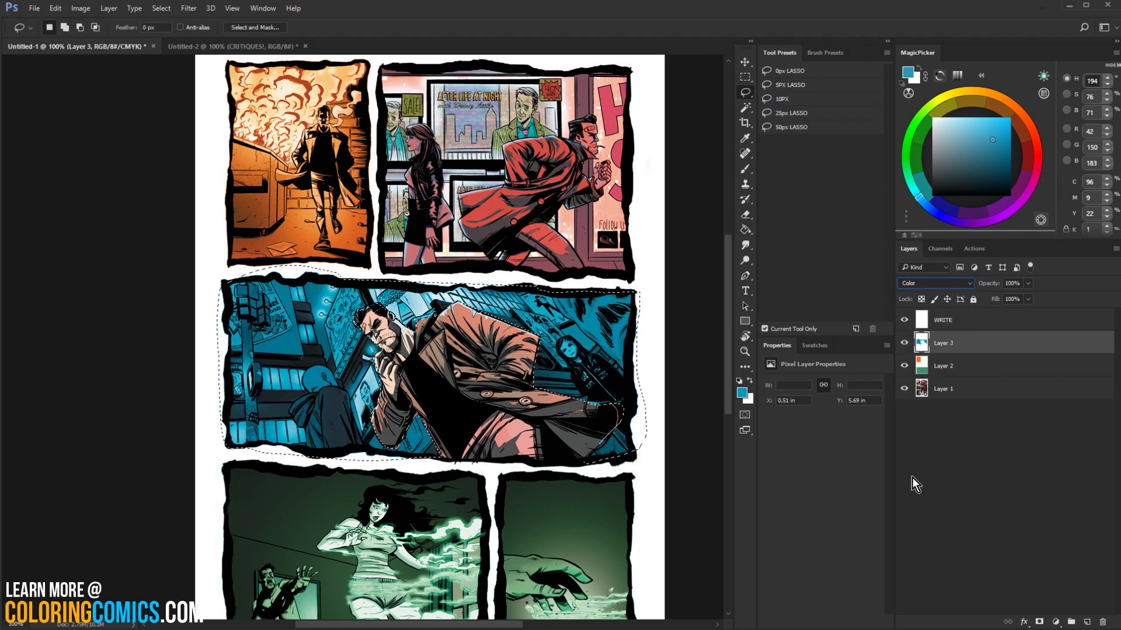
key(ctrl+d)
Brush a deeper blue (H 214, S 85, B 64) over parts of the middle panel's background buildings on both sides of the smoking man
key(z)
click(355, 382)
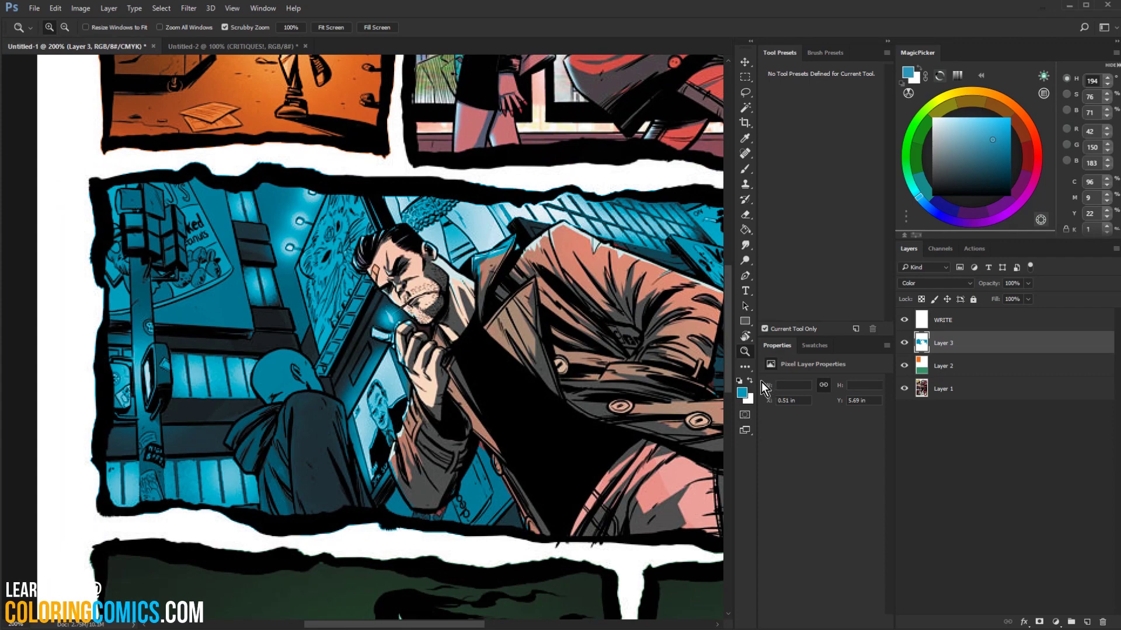
key(b)
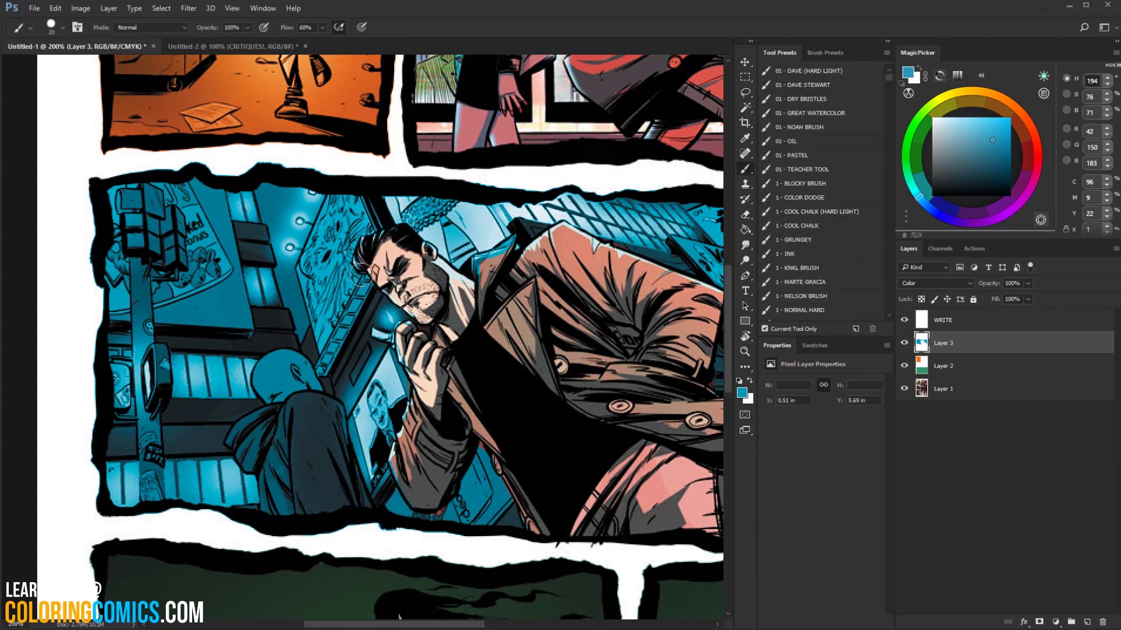
alt+click(288, 211)
drag(920, 198, 926, 207)
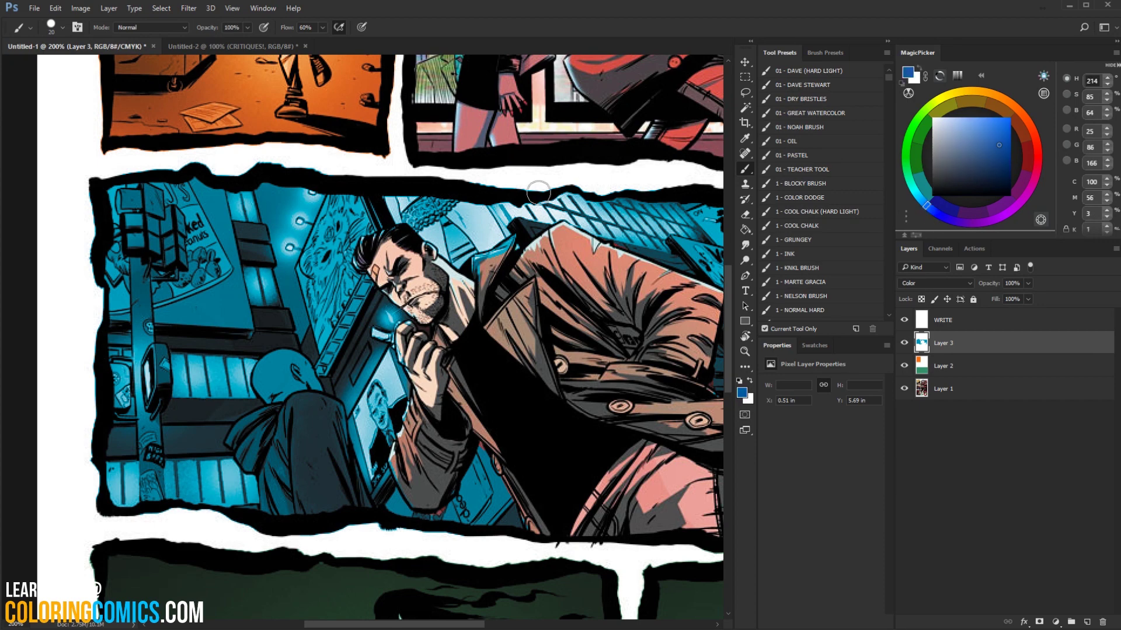
mouse_move(251, 242)
mouse_down()
mouse_move(267, 273)
mouse_move(264, 311)
mouse_move(281, 332)
mouse_move(226, 348)
mouse_move(242, 349)
mouse_move(212, 398)
mouse_move(238, 404)
mouse_move(222, 423)
mouse_move(160, 451)
mouse_move(137, 442)
mouse_up()
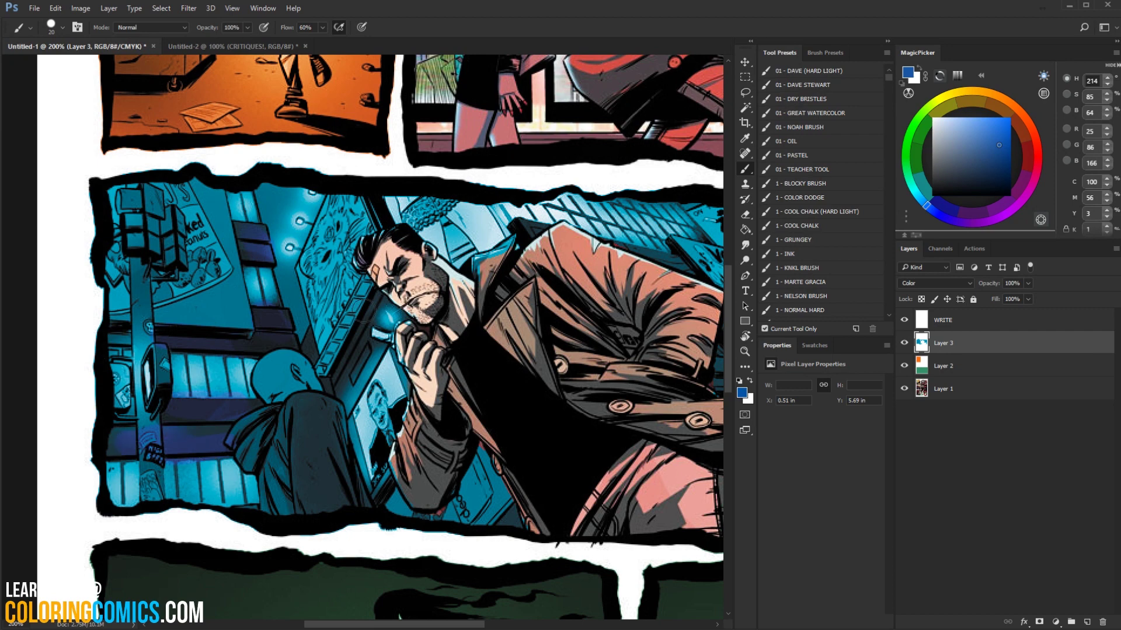
drag(367, 326, 368, 357)
drag(498, 485, 503, 512)
mouse_move(612, 332)
mouse_down()
mouse_move(553, 295)
mouse_move(438, 292)
mouse_up()
drag(497, 205, 552, 261)
mouse_move(534, 322)
mouse_down()
mouse_move(589, 331)
mouse_move(644, 377)
mouse_move(709, 461)
mouse_up()
Tint the background posters above the smoking man's head and beside the dark-haired girl with muted purple (H 273, S 38, B 61)
double_click(745, 350)
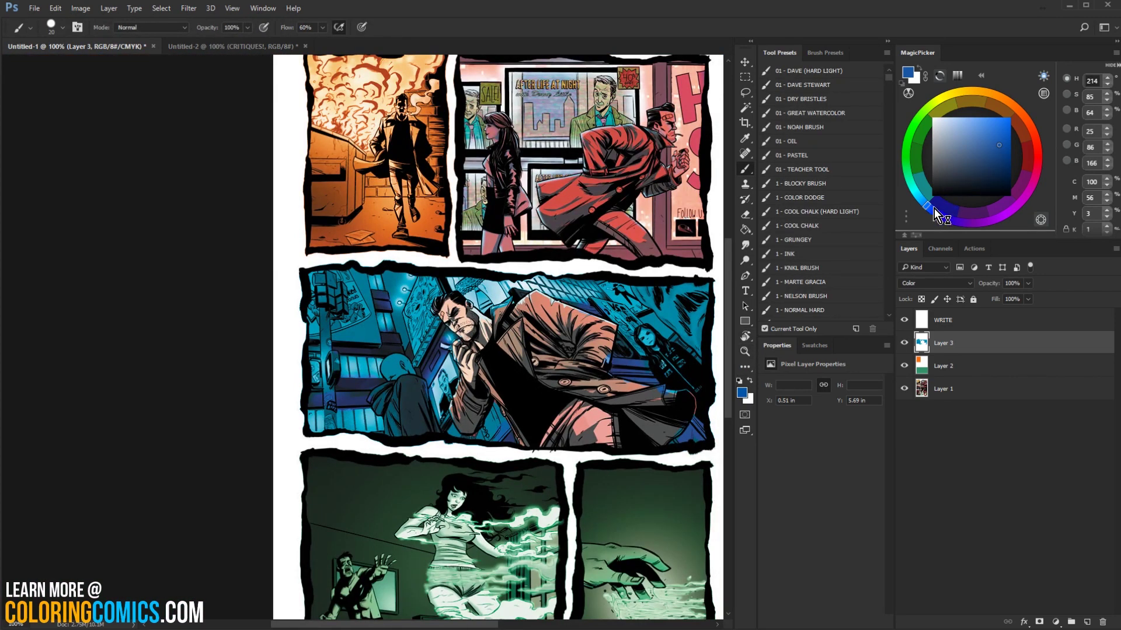
drag(930, 208, 968, 225)
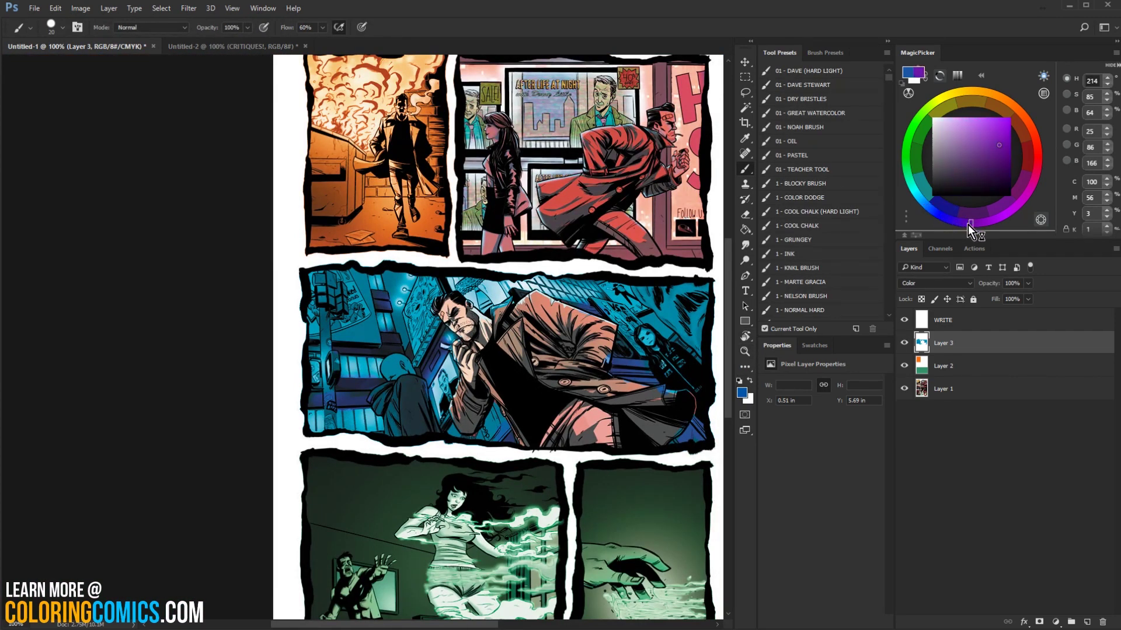
drag(983, 148, 962, 147)
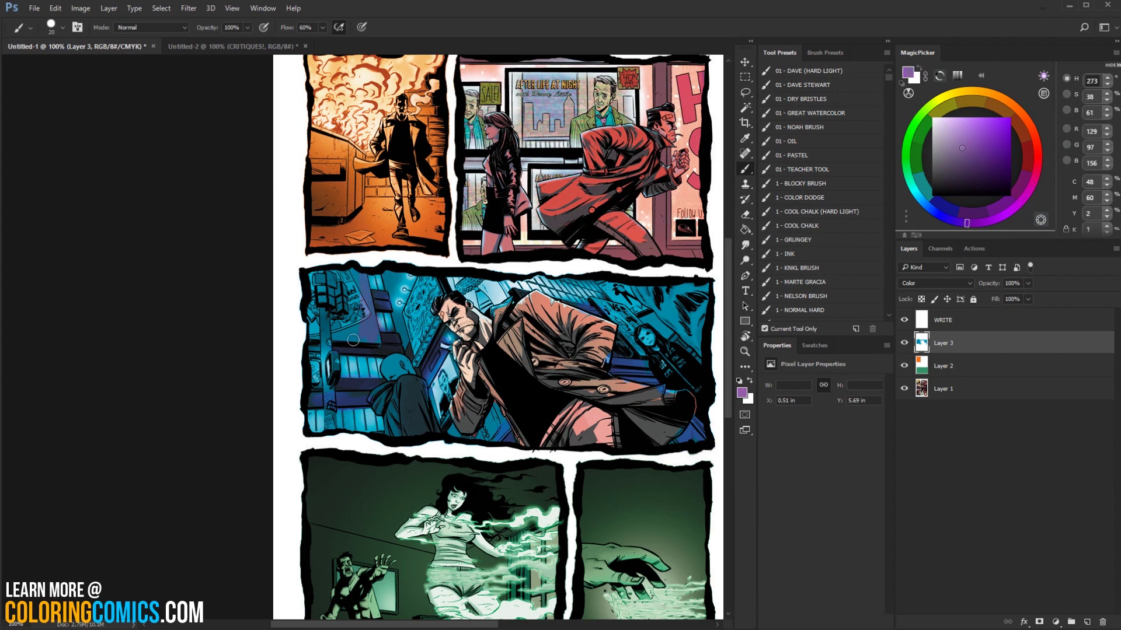
mouse_move(490, 290)
mouse_down()
mouse_move(474, 272)
mouse_move(460, 293)
mouse_move(511, 300)
mouse_move(499, 271)
mouse_up()
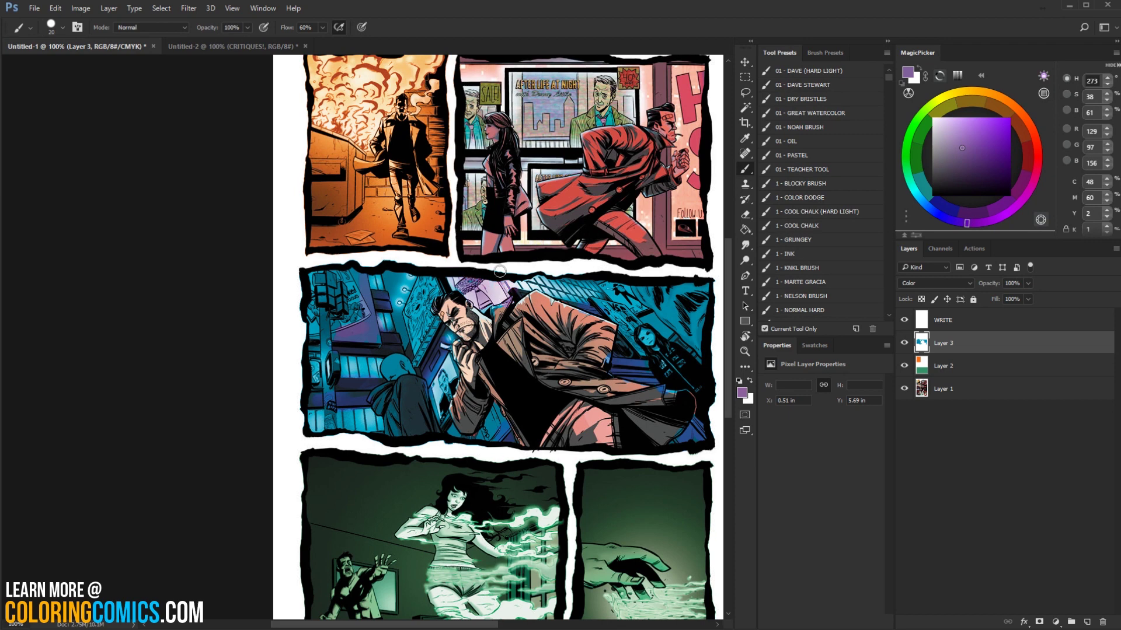
mouse_move(617, 314)
mouse_down()
mouse_move(639, 323)
mouse_move(631, 309)
mouse_up()
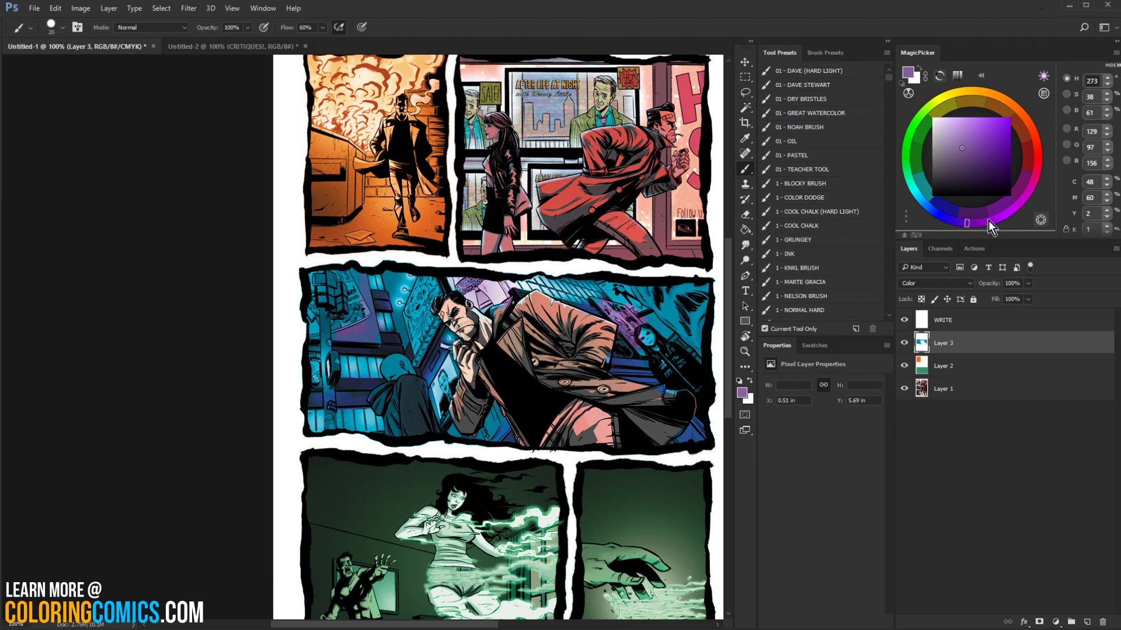
Brush pinker purple (H 290, S 45, B 76) onto the poster around the girl and the picture behind the smoking man's hand
drag(989, 219, 1007, 213)
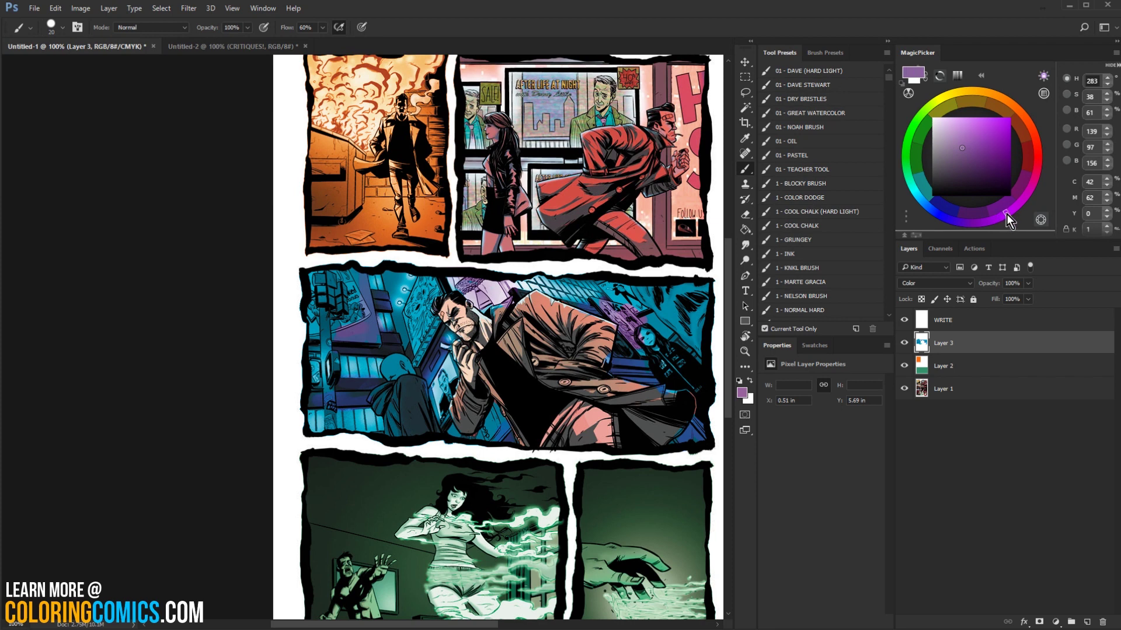
drag(969, 142, 959, 141)
click(968, 135)
click(1013, 208)
click(968, 136)
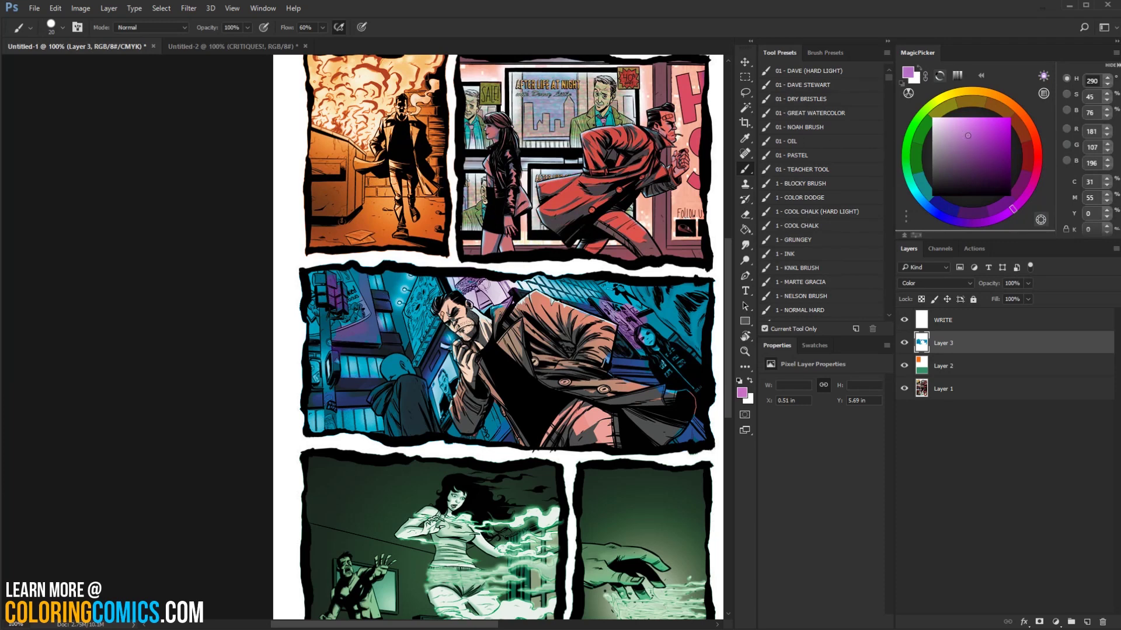
drag(639, 289, 642, 296)
mouse_move(654, 331)
mouse_down()
mouse_move(645, 342)
mouse_move(657, 362)
mouse_up()
drag(439, 374, 446, 398)
Try light pink-purple marks (H 290, S 44, B 100) on the WRITE layer over the running and smoking men, and undo them
drag(617, 323, 583, 266)
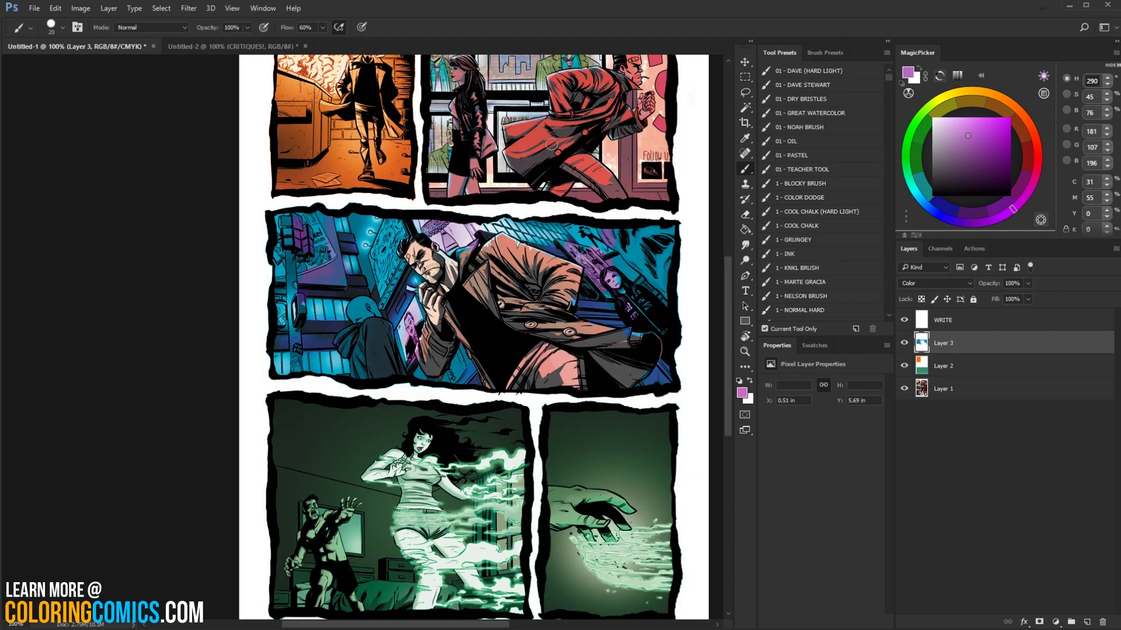
click(745, 352)
alt+click(515, 377)
alt+click(514, 377)
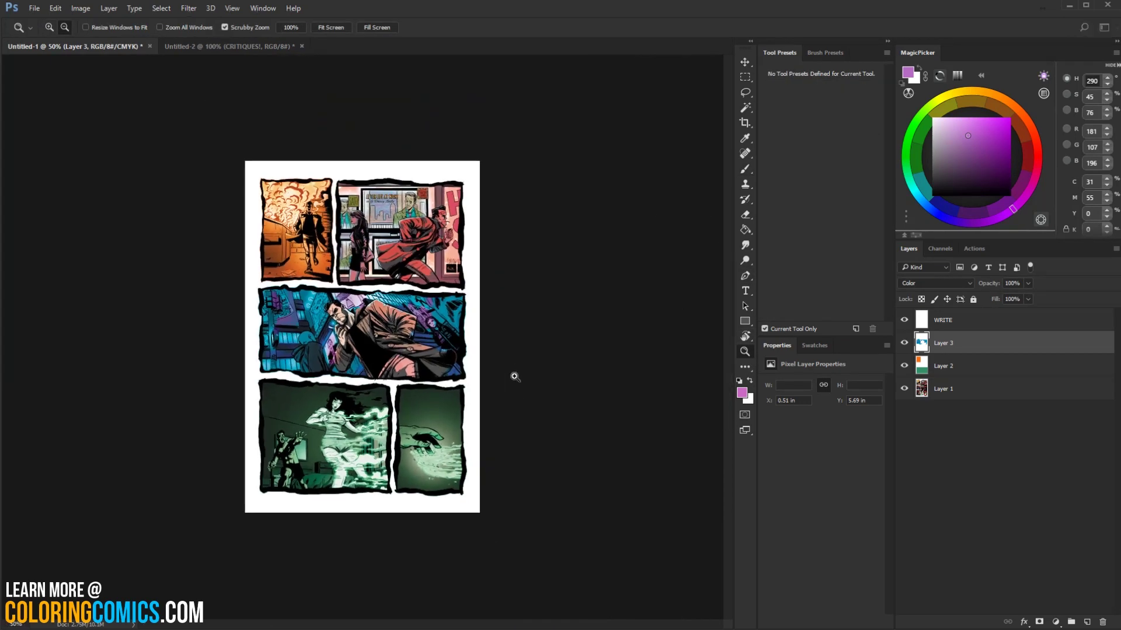
alt+click(418, 376)
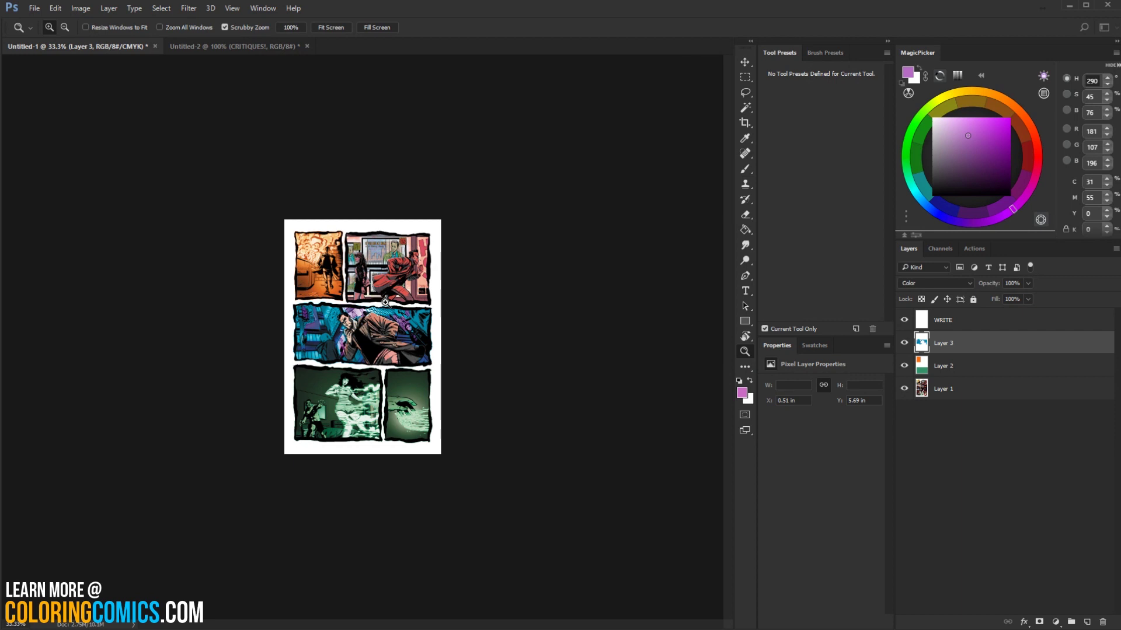
key(b)
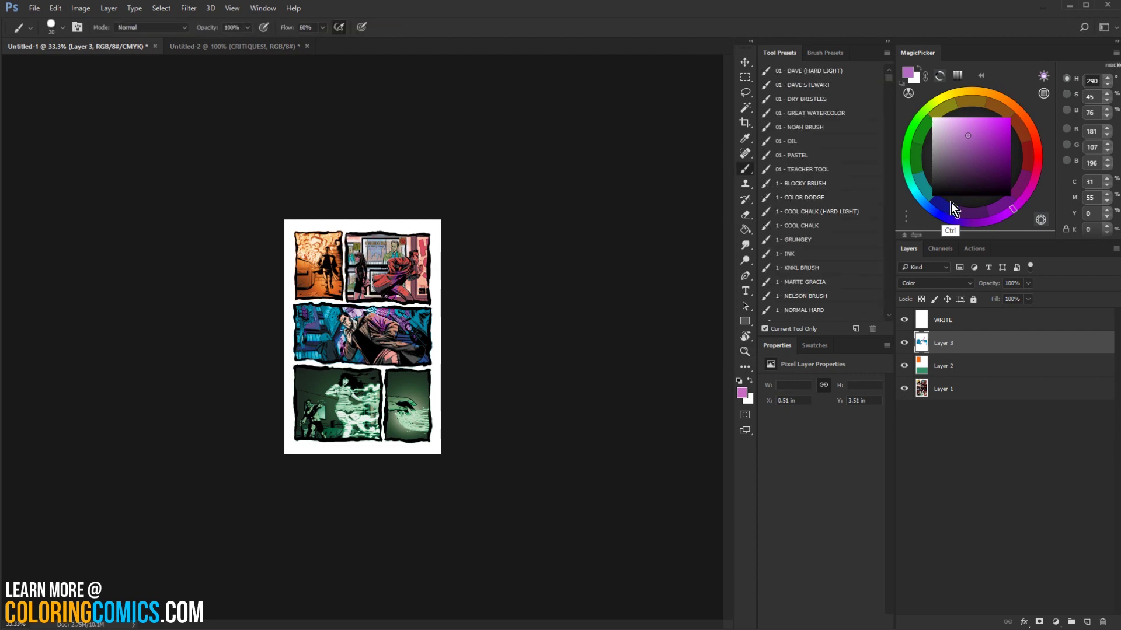
click(953, 320)
click(967, 118)
mouse_move(395, 270)
mouse_down()
mouse_move(368, 346)
mouse_move(362, 315)
mouse_up()
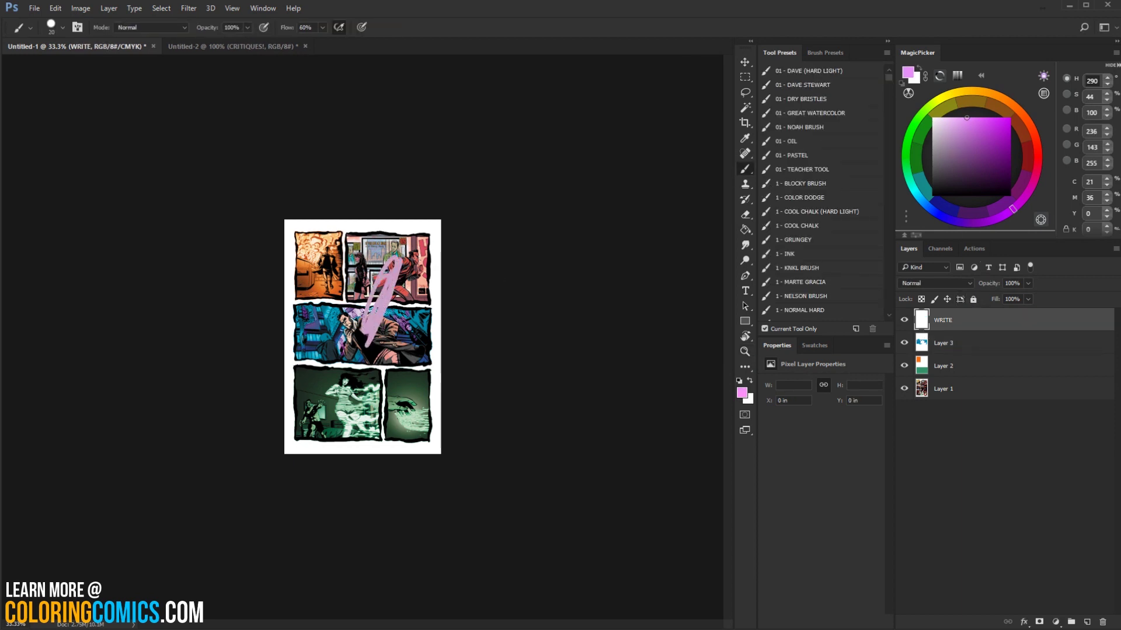
key(ctrl+z)
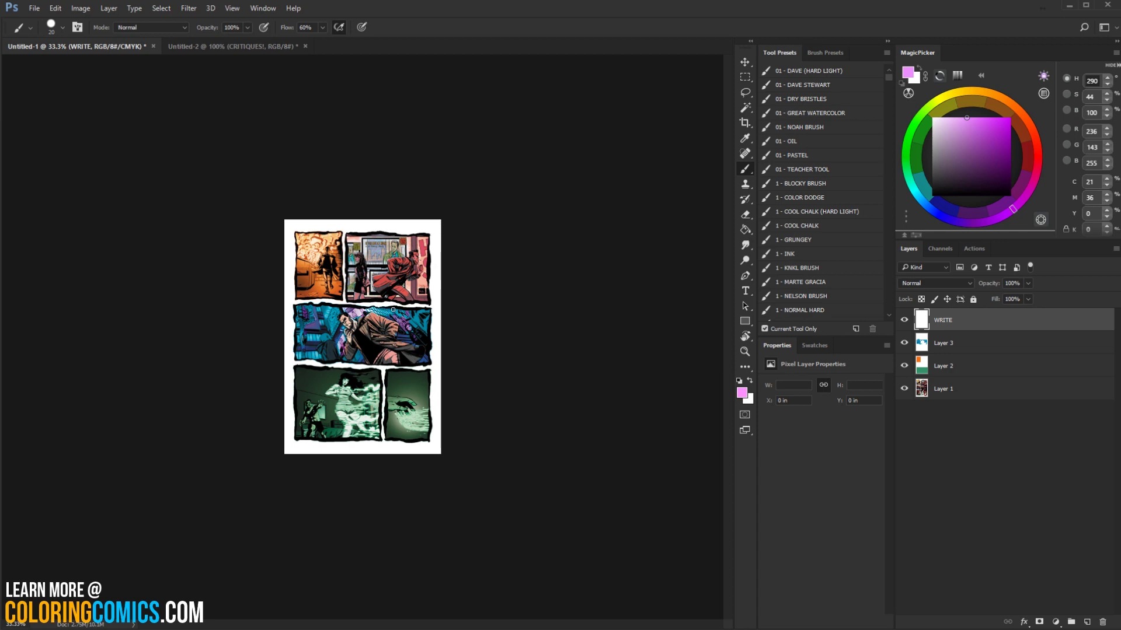
drag(365, 353, 335, 318)
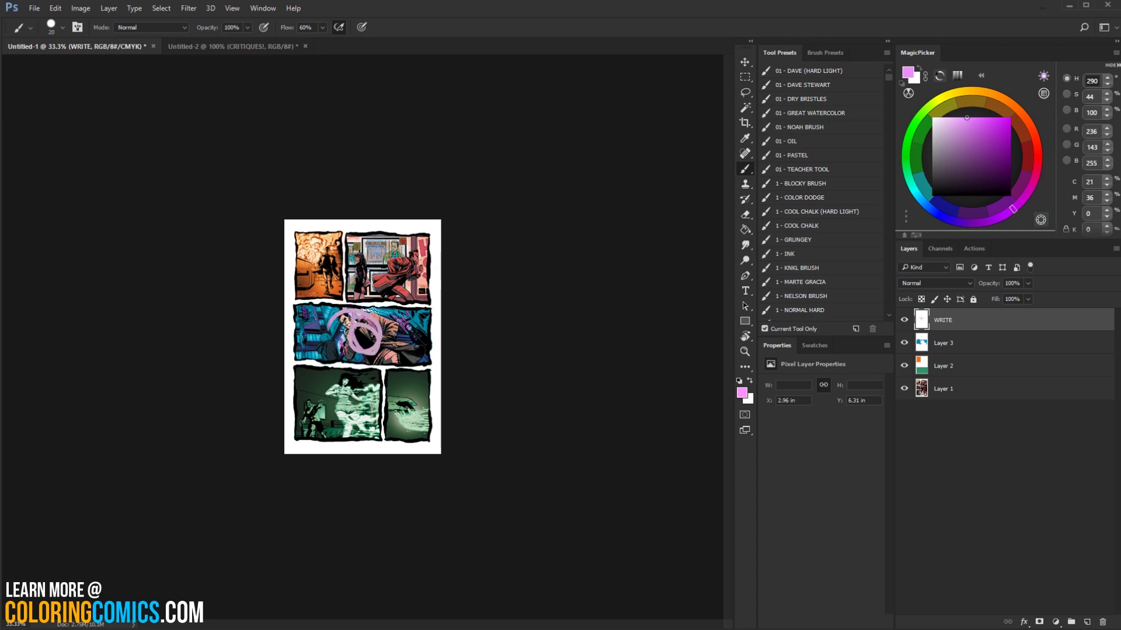
key(ctrl+z)
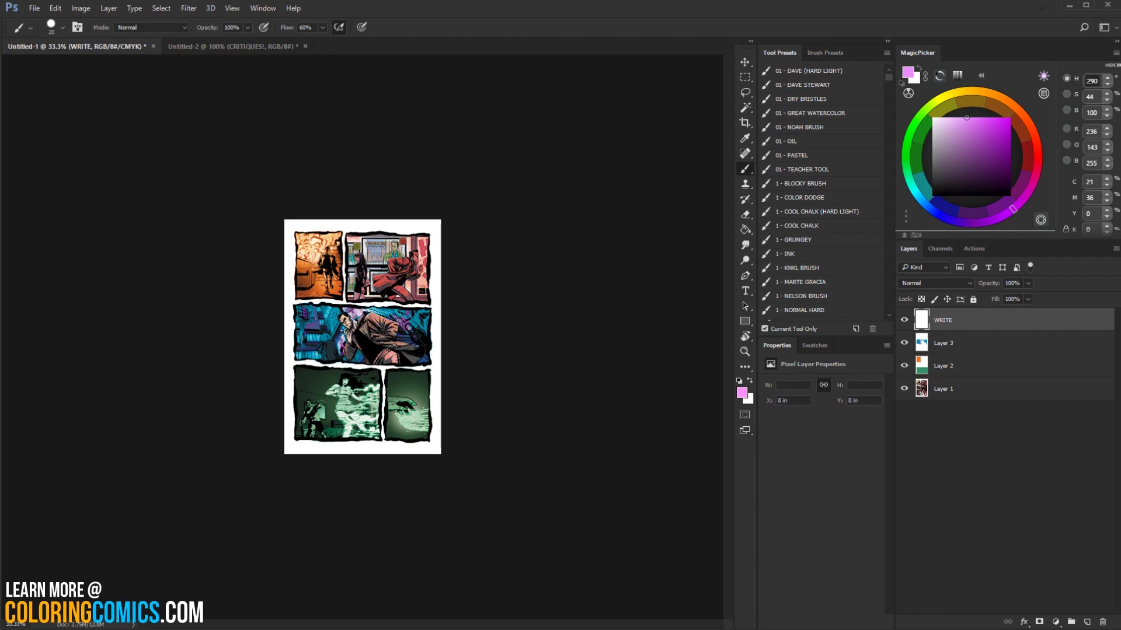
Examine the middle panel's blue and purple background around the smoking man at closer range
key(z)
click(413, 315)
click(415, 315)
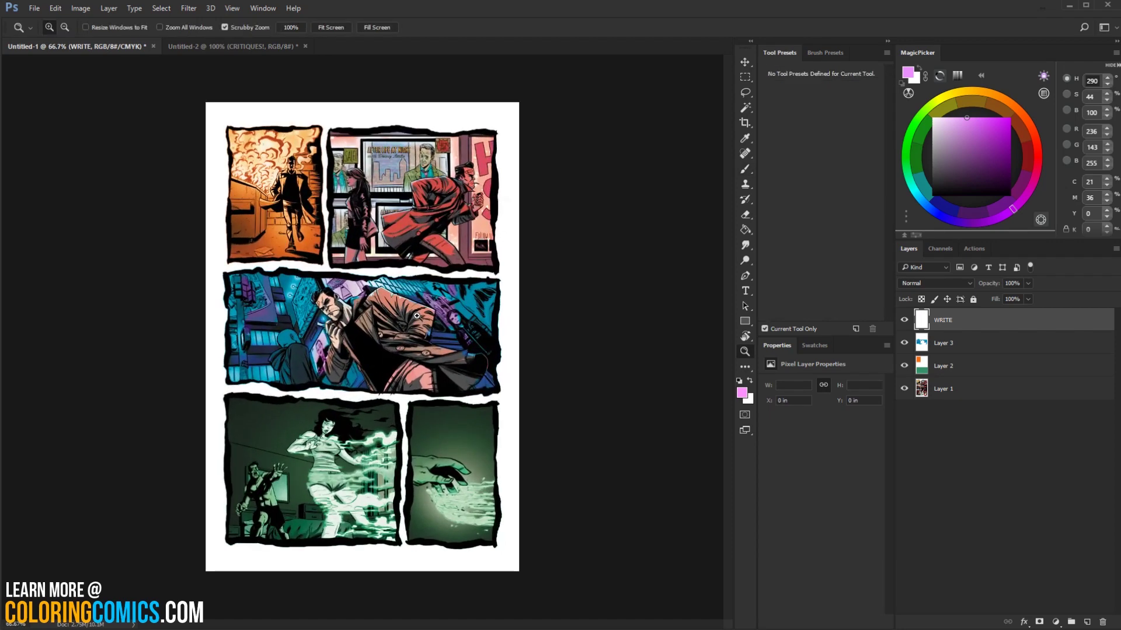
click(420, 314)
mouse_move(490, 283)
mouse_down()
mouse_move(602, 273)
mouse_move(619, 284)
mouse_up()
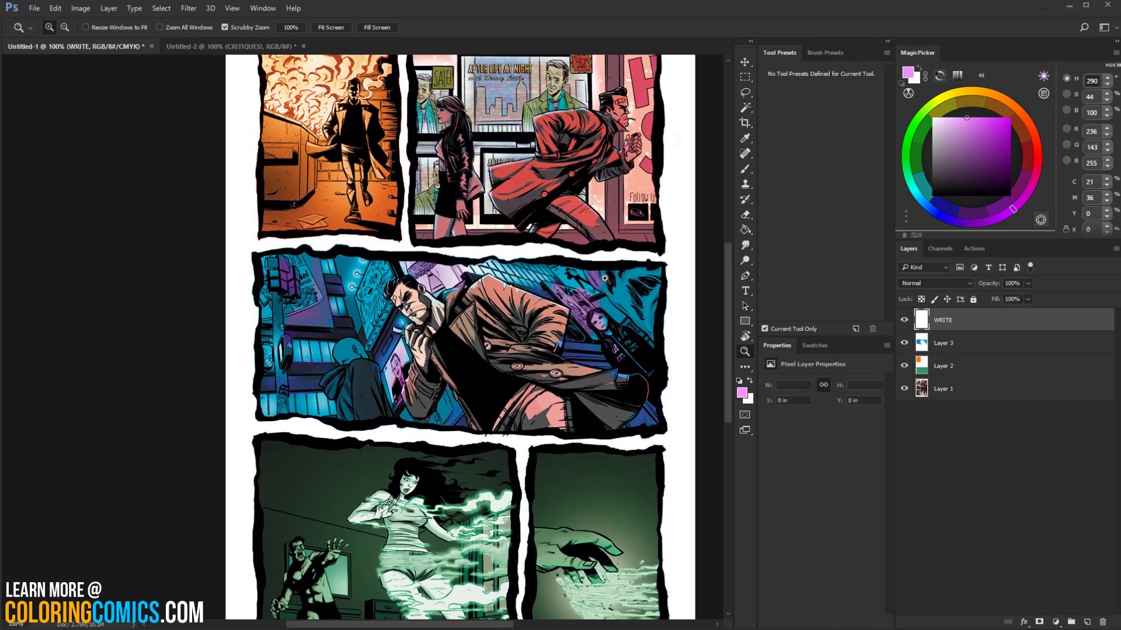